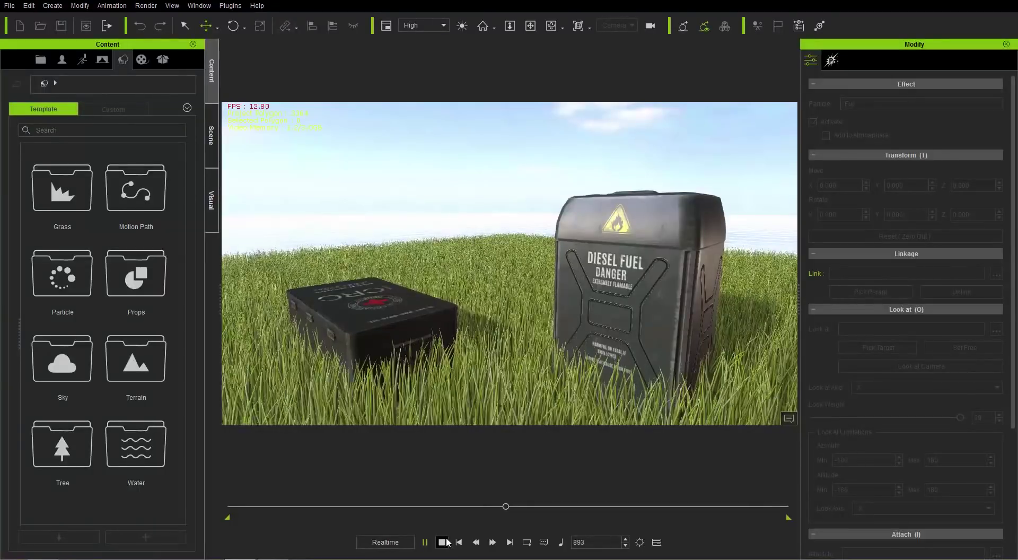
- Stop the playback and add the Fur particle effect from the PopcornFX Library 40 2_Nature folder to the empty scene
{"action": "left_click", "coordinate": [447, 542]}
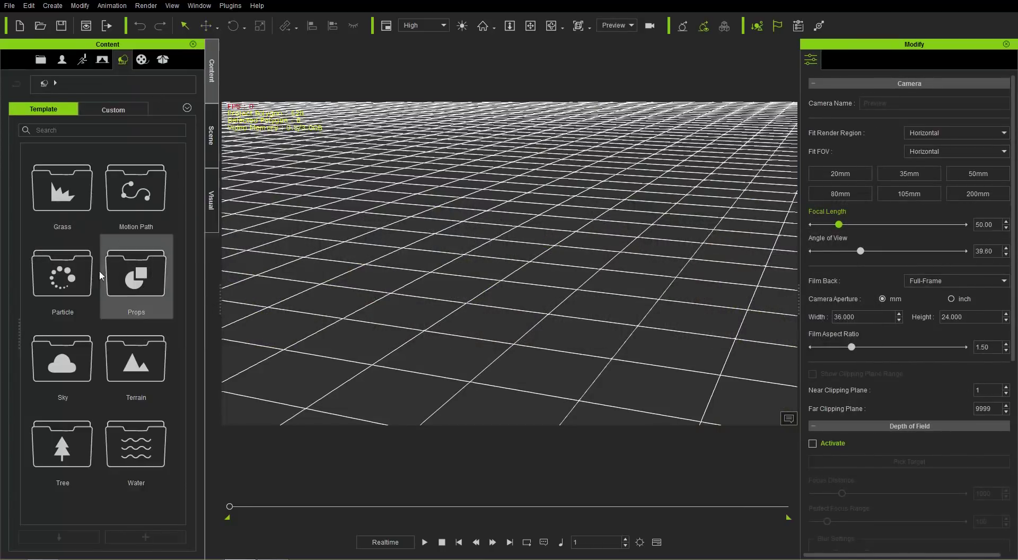
{"action": "double_click", "coordinate": [79, 278]}
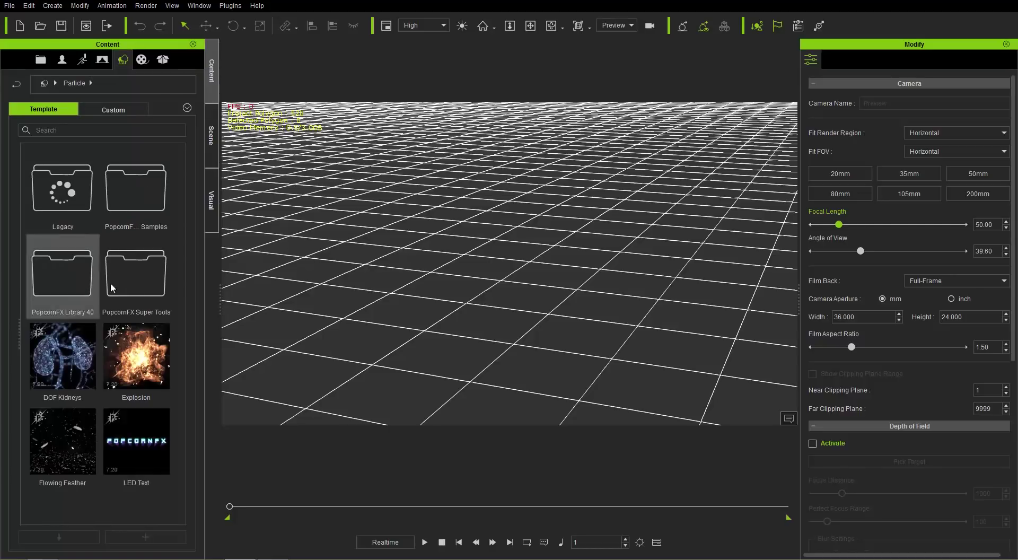
{"action": "double_click", "coordinate": [59, 278]}
{"action": "double_click", "coordinate": [148, 199]}
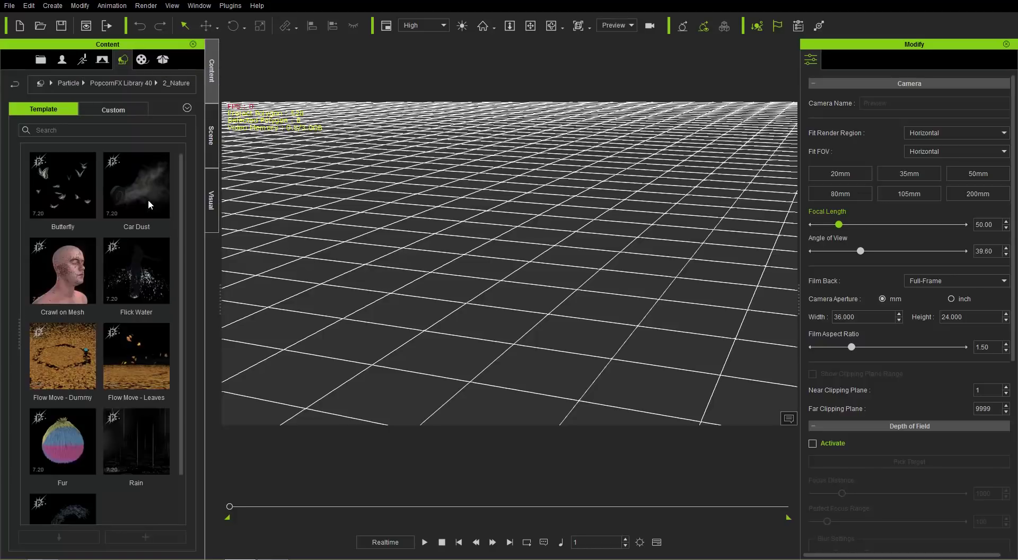
{"action": "scroll", "coordinate": [183, 212], "scroll_direction": "down", "scroll_amount": 2}
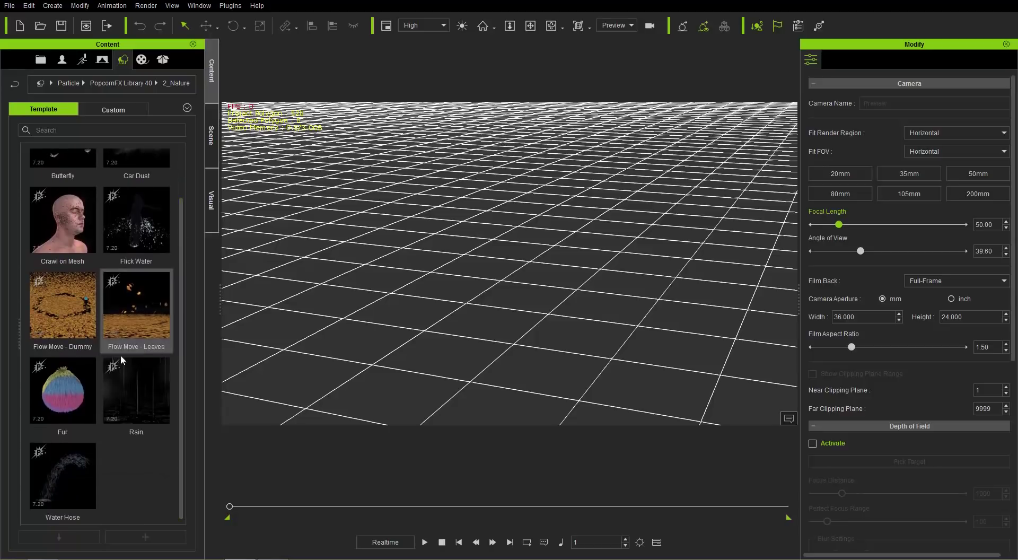
{"action": "double_click", "coordinate": [61, 390]}
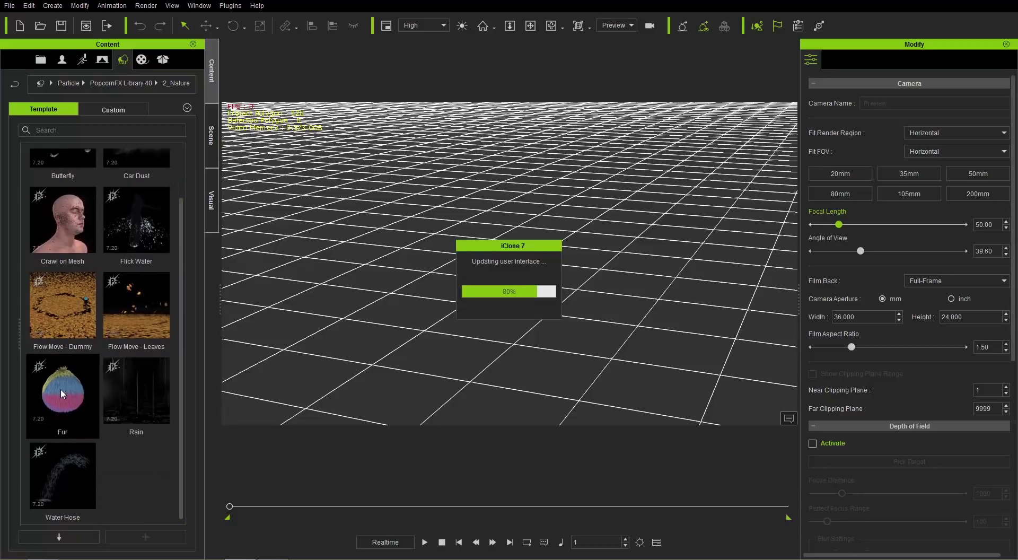
- Simulate the Fur effect on its default mesh, examine it from several sides, and end the simulation
{"action": "middle_click_drag", "start_coordinate": [594, 395], "coordinate": [561, 351]}
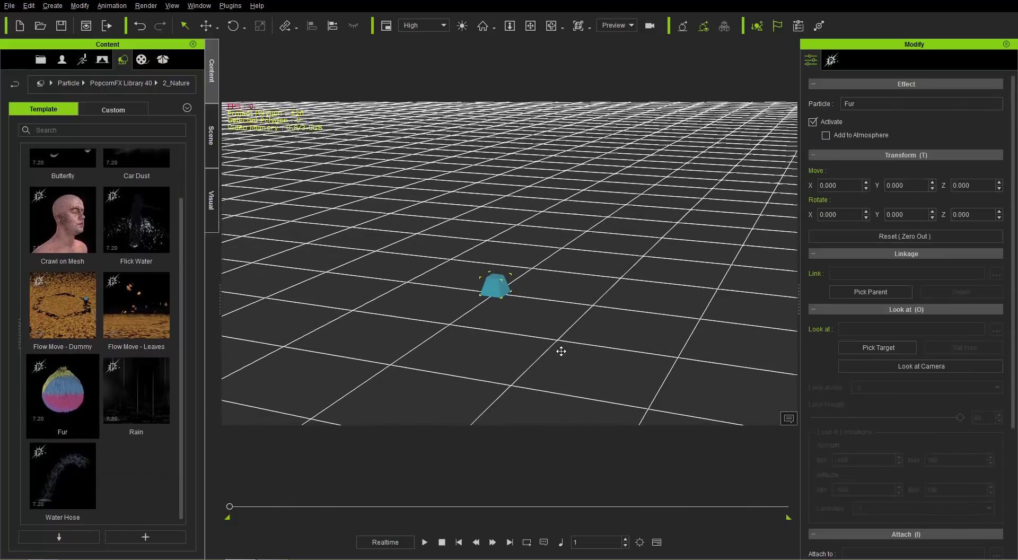
{"action": "right_click_drag", "start_coordinate": [569, 371], "coordinate": [555, 282], "text": "alt"}
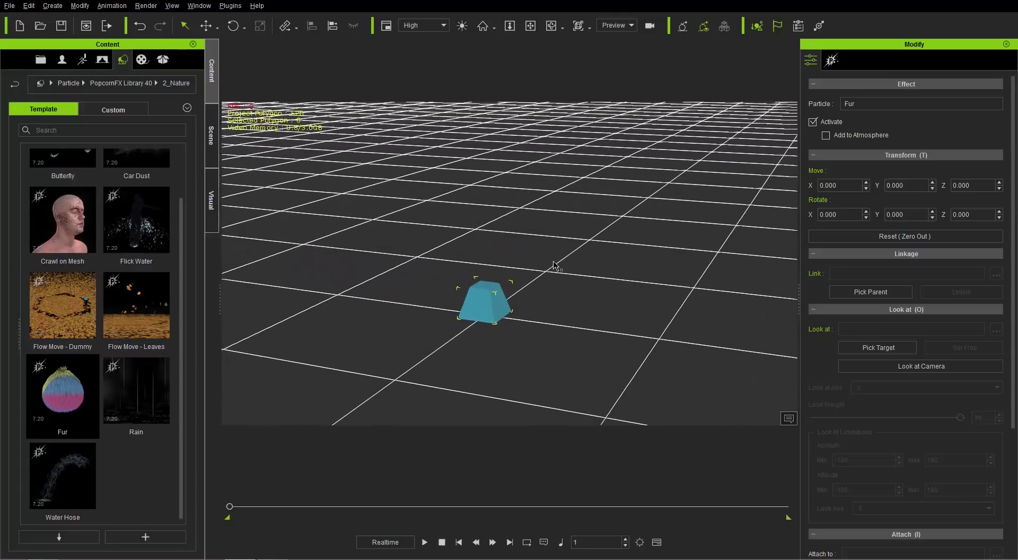
{"action": "mouse_move", "coordinate": [518, 262]}
{"action": "left_mouse_down", "text": "alt"}
{"action": "mouse_move", "coordinate": [512, 279]}
{"action": "mouse_move", "coordinate": [548, 316]}
{"action": "mouse_move", "coordinate": [532, 273]}
{"action": "left_mouse_up", "text": "alt"}
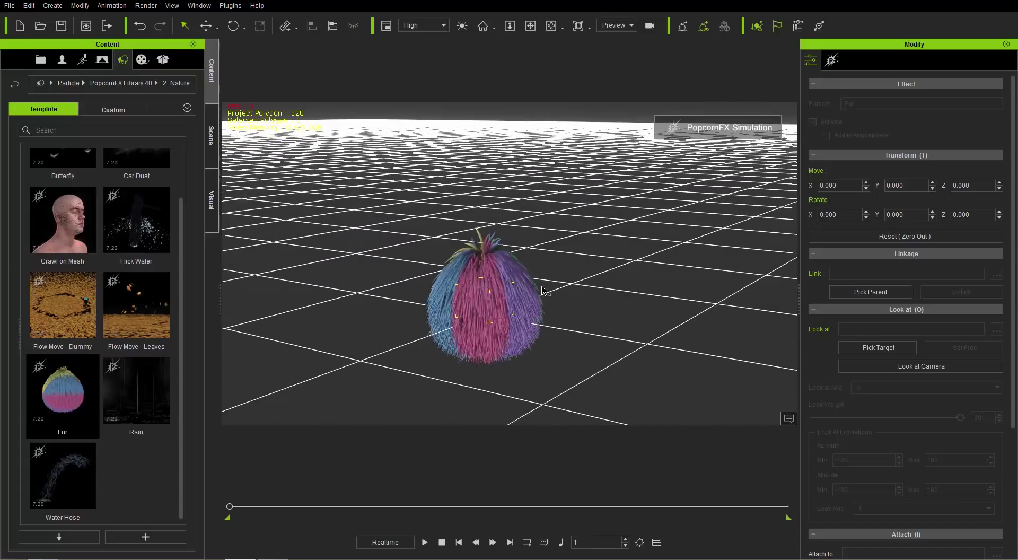
{"action": "left_click_drag", "start_coordinate": [522, 342], "coordinate": [629, 309], "text": "alt"}
{"action": "right_click_drag", "start_coordinate": [629, 309], "coordinate": [539, 313]}
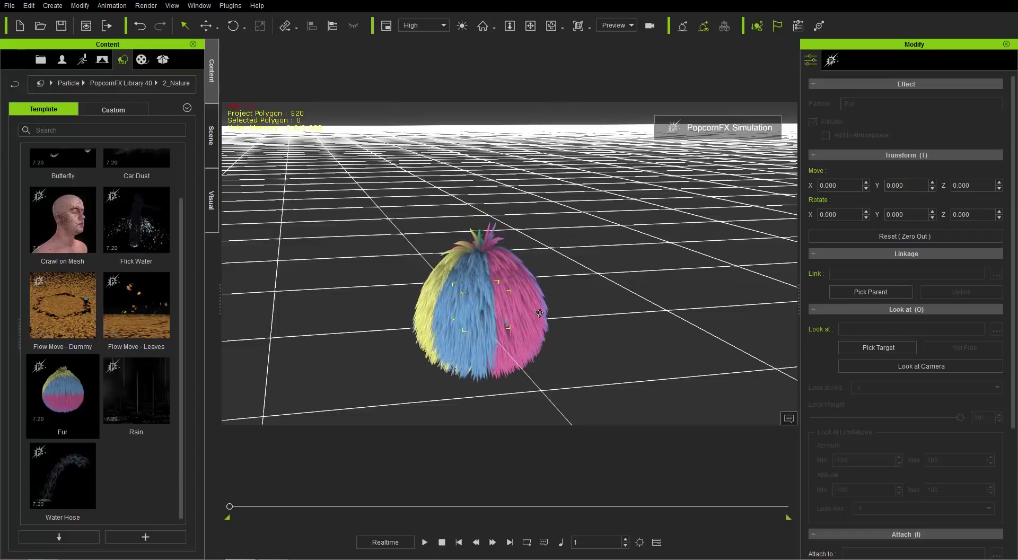
{"action": "key", "text": "p"}
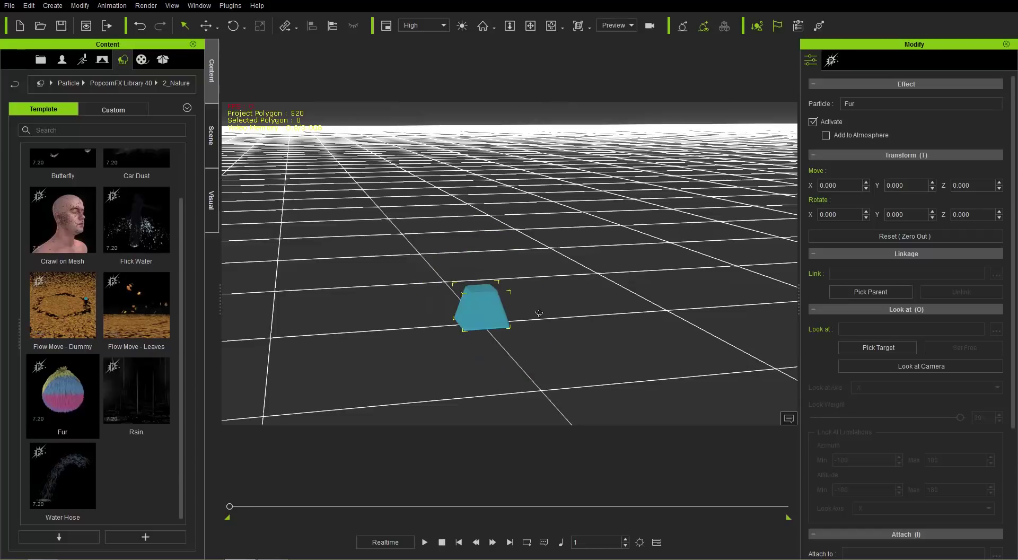
- Create a plane surface beneath the Fur particle emitter
{"action": "right_click_drag", "start_coordinate": [506, 253], "coordinate": [532, 327]}
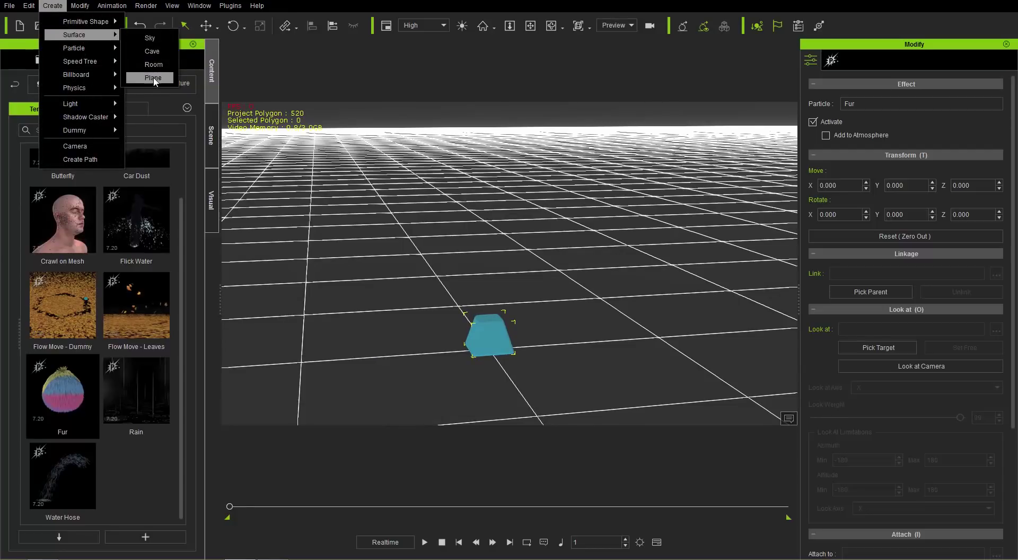
{"action": "left_click", "coordinate": [154, 78]}
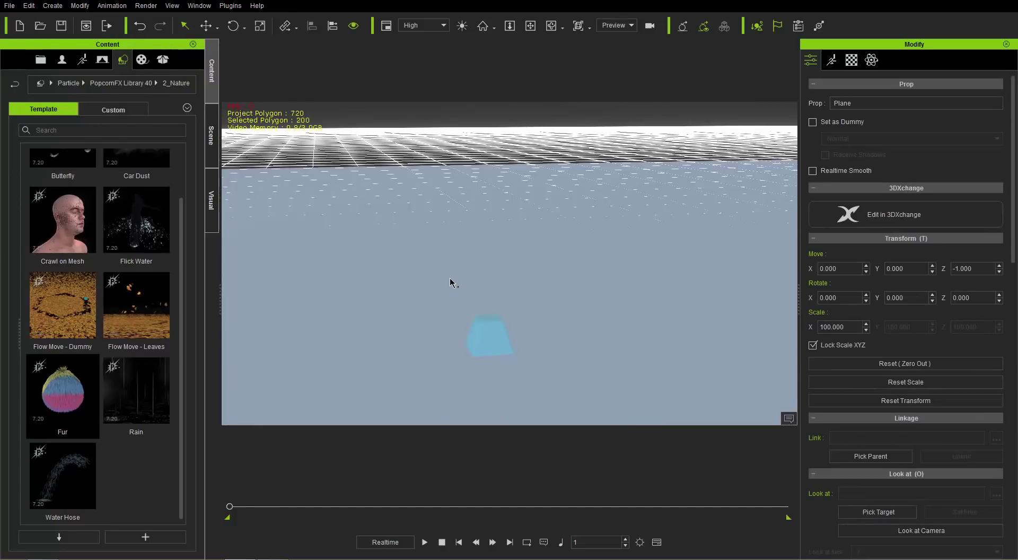
{"action": "right_click_drag", "start_coordinate": [505, 205], "coordinate": [535, 415]}
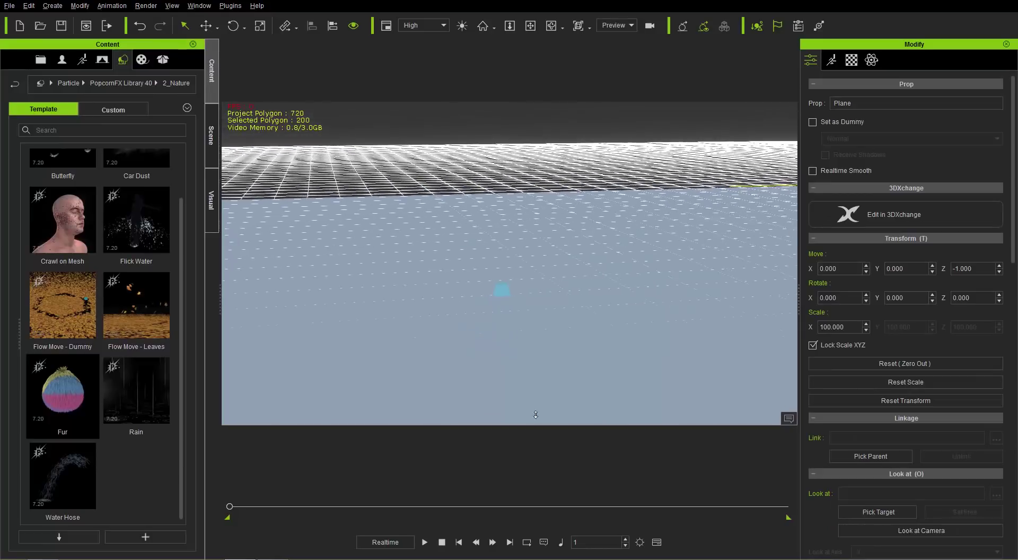
{"action": "left_click_drag", "start_coordinate": [535, 415], "coordinate": [535, 427]}
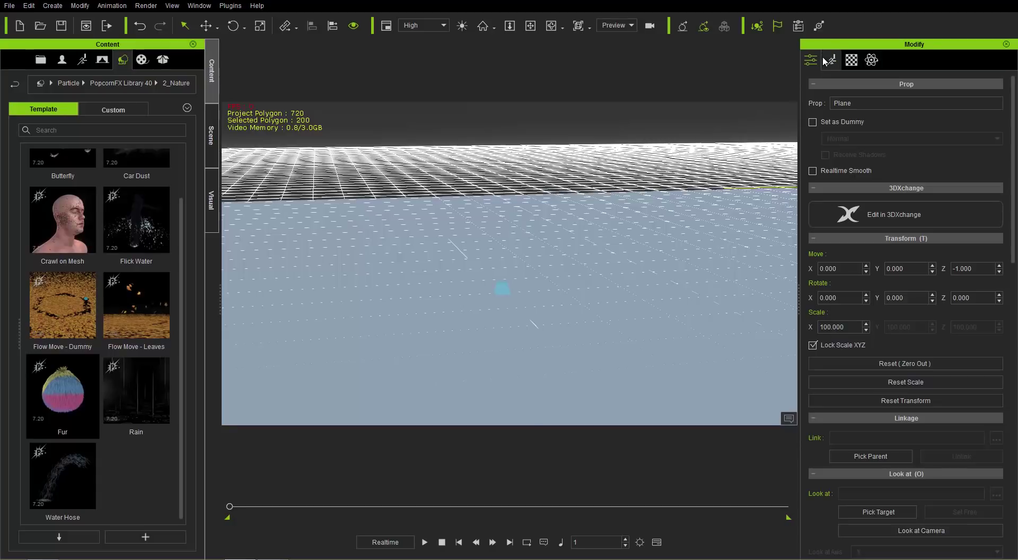
- Scale the plane uniformly to 10 with Lock Scale XYZ on, and apply Reset Scale to it
{"action": "left_click", "coordinate": [829, 345]}
{"action": "left_click_drag", "start_coordinate": [846, 327], "coordinate": [836, 327]}
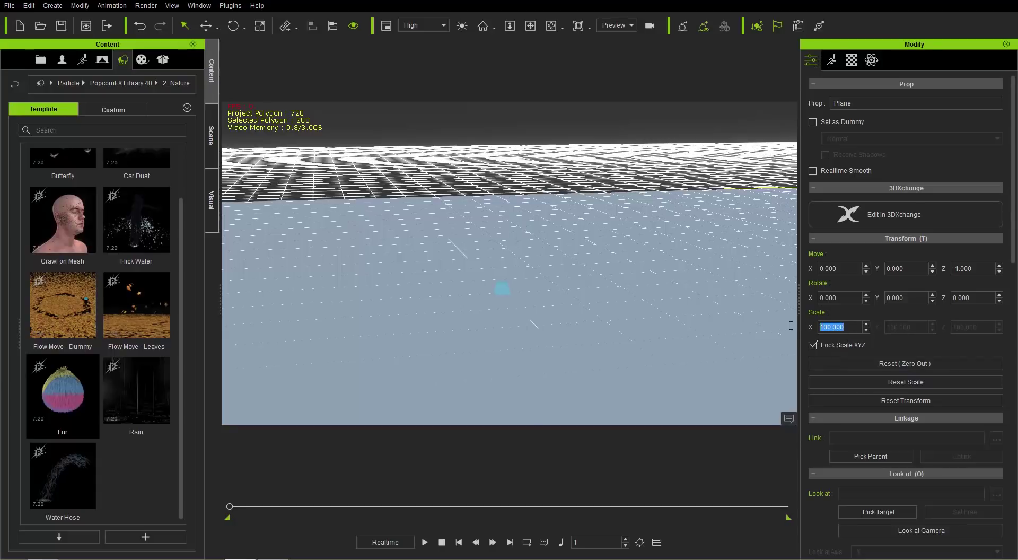
{"action": "key", "text": "Return"}
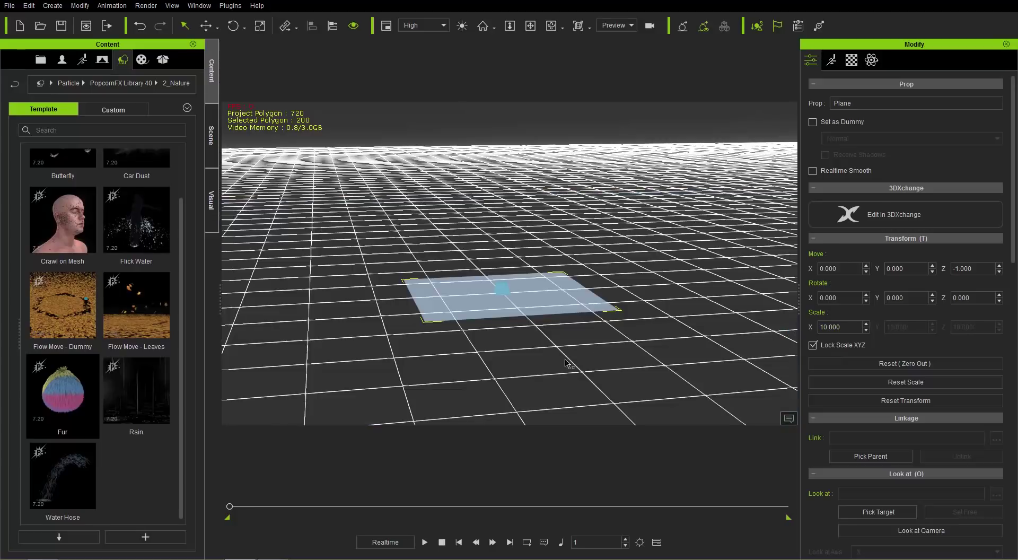
{"action": "right_click_drag", "start_coordinate": [584, 392], "coordinate": [748, 336], "text": "alt"}
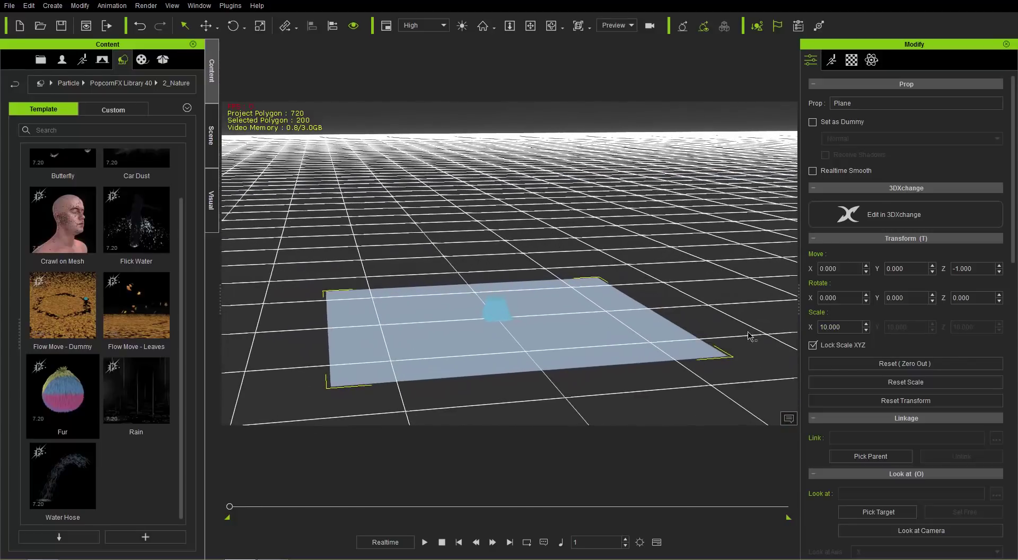
{"action": "left_click", "coordinate": [907, 385]}
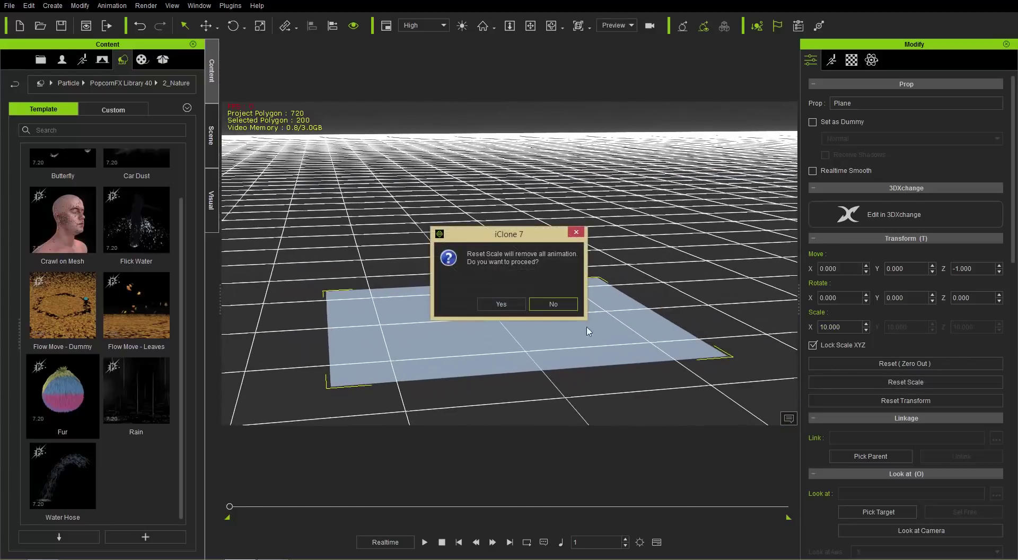
{"action": "left_click", "coordinate": [496, 304]}
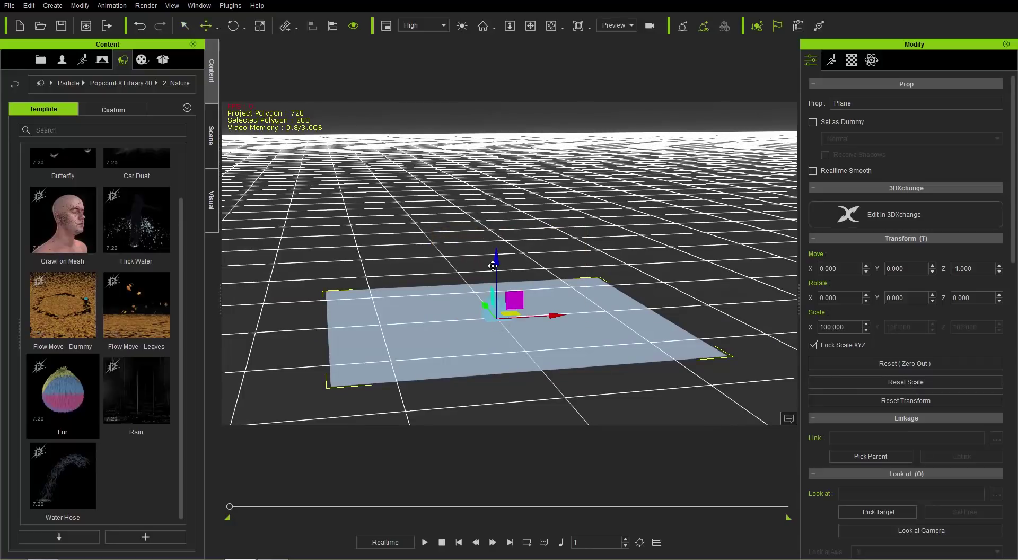
- Select the Fur emitter and pick the plane as the mesh for its SamplerMesh entry
{"action": "left_click", "coordinate": [493, 318]}
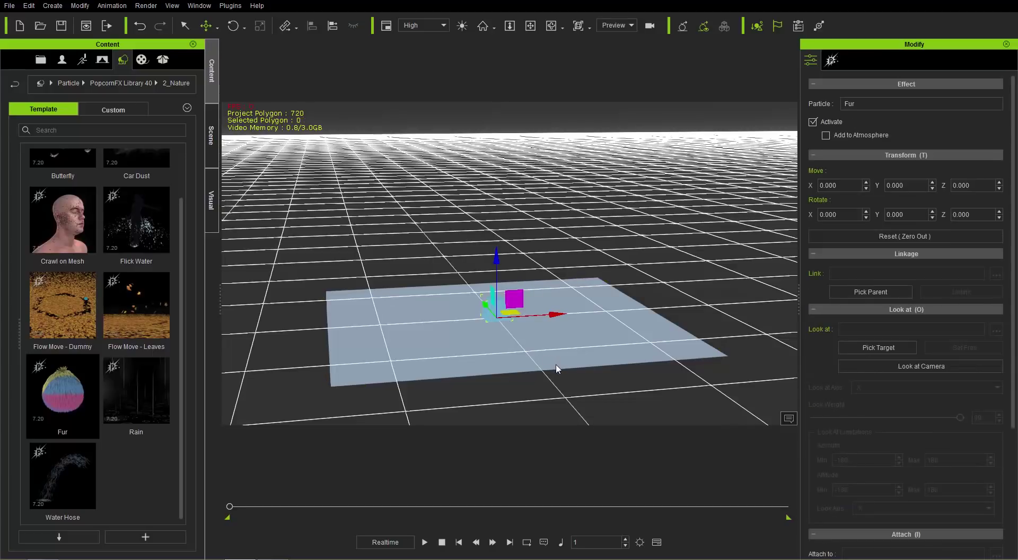
{"action": "right_click_drag", "start_coordinate": [557, 368], "coordinate": [500, 391]}
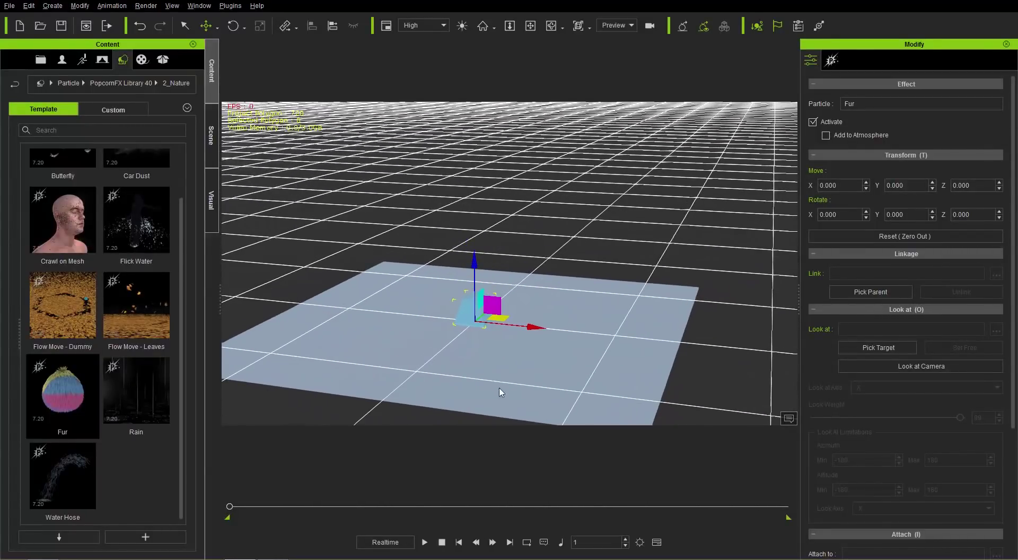
{"action": "scroll", "coordinate": [508, 385], "scroll_direction": "up", "scroll_amount": 2}
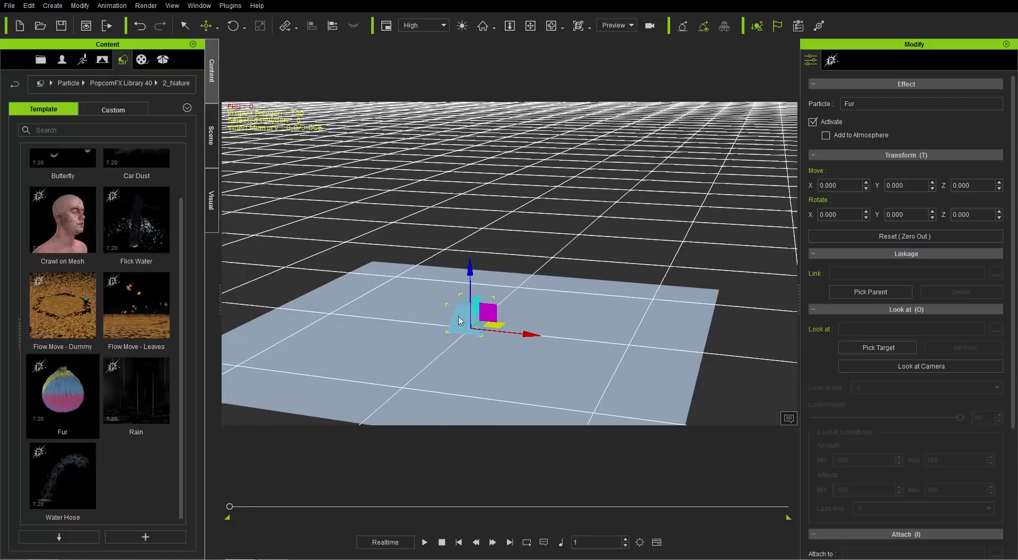
{"action": "left_click", "coordinate": [831, 60]}
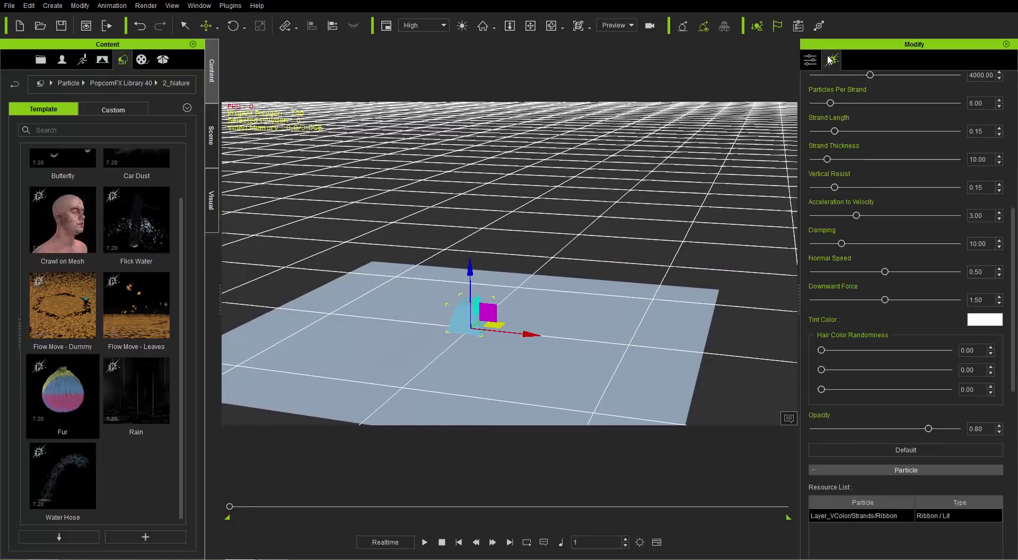
{"action": "left_click_drag", "start_coordinate": [1014, 258], "coordinate": [1014, 117]}
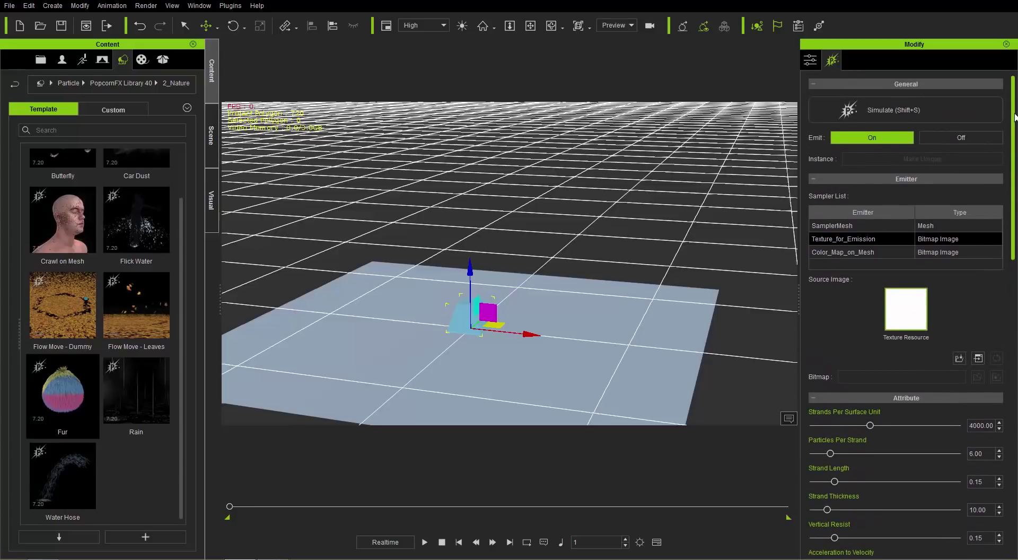
{"action": "left_click", "coordinate": [877, 224]}
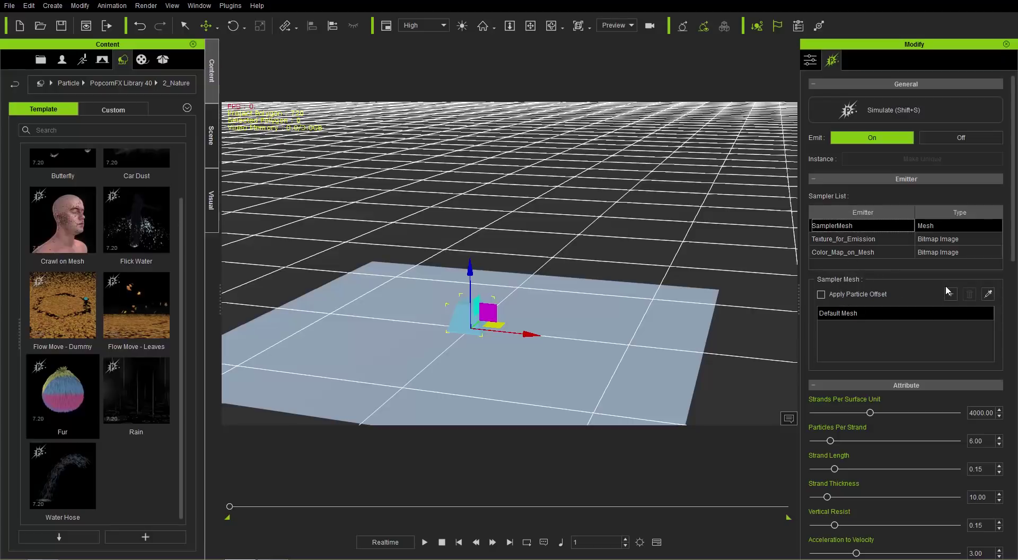
{"action": "left_click", "coordinate": [986, 294]}
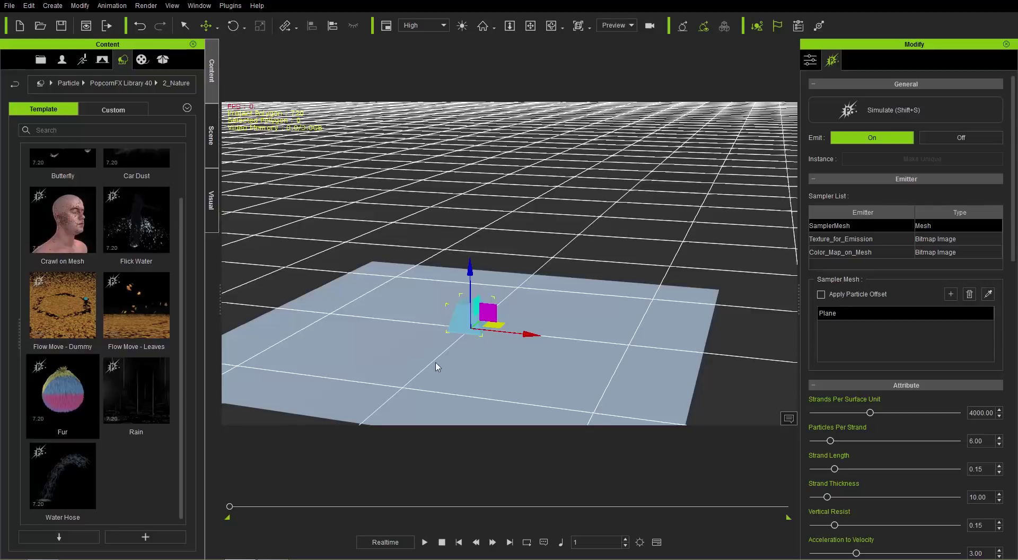
- Simulate the fur on the plane to examine its coverage, and review the emitter's emission texture and color map samplers
{"action": "key", "text": "shift+s"}
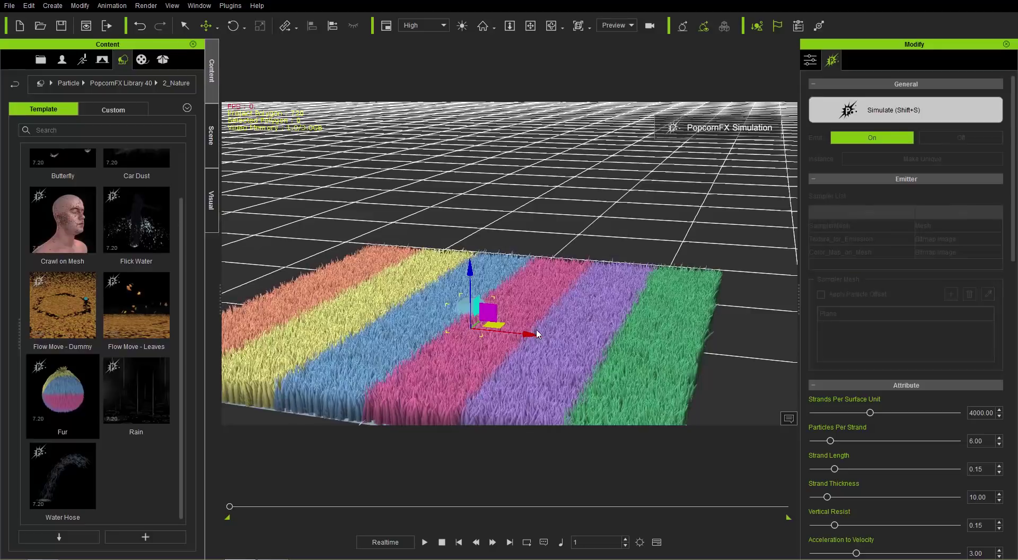
{"action": "left_click_drag", "start_coordinate": [626, 360], "coordinate": [639, 303], "text": "alt"}
{"action": "right_click_drag", "start_coordinate": [640, 307], "coordinate": [596, 328]}
{"action": "scroll", "coordinate": [566, 333], "scroll_direction": "up", "scroll_amount": 2}
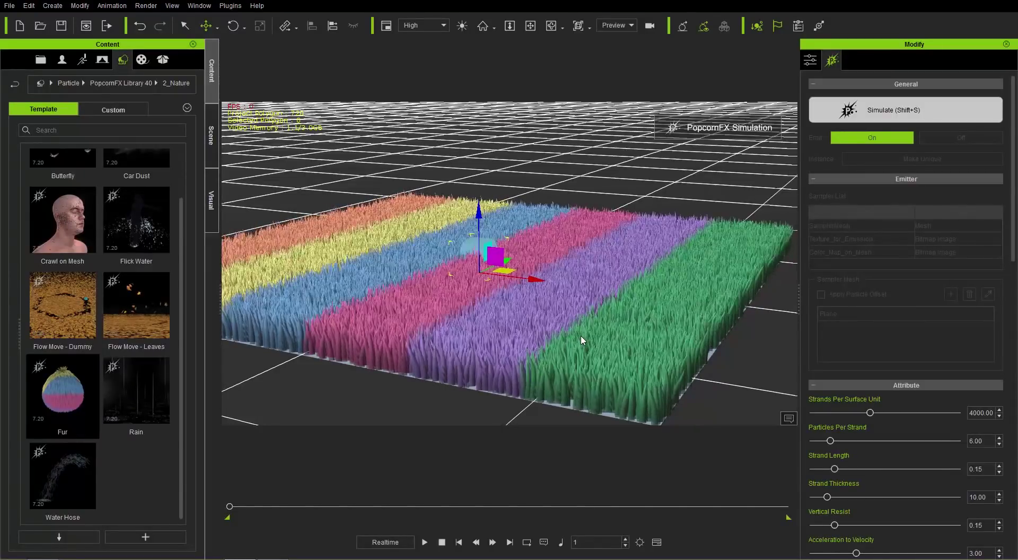
{"action": "key", "text": "shift+s"}
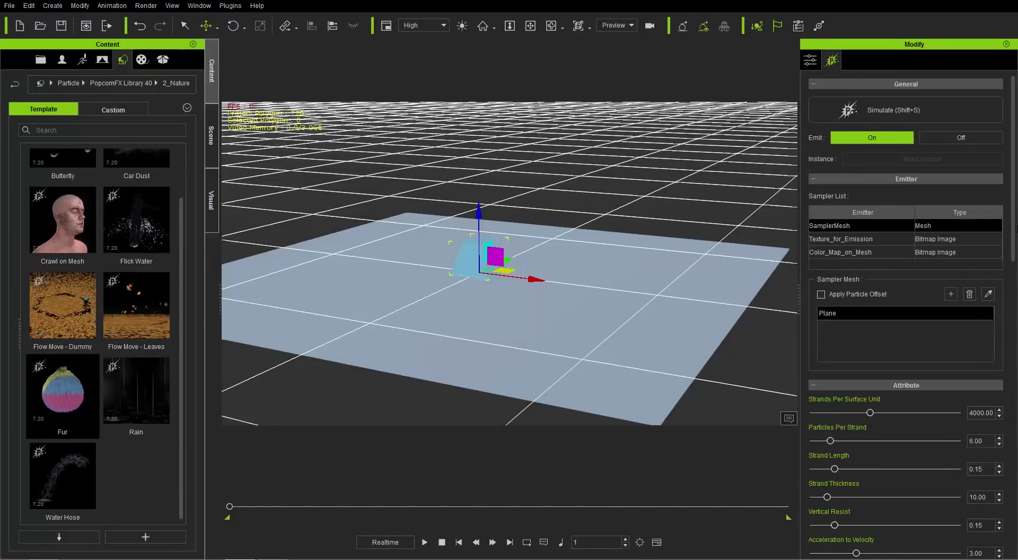
{"action": "left_click", "coordinate": [888, 239]}
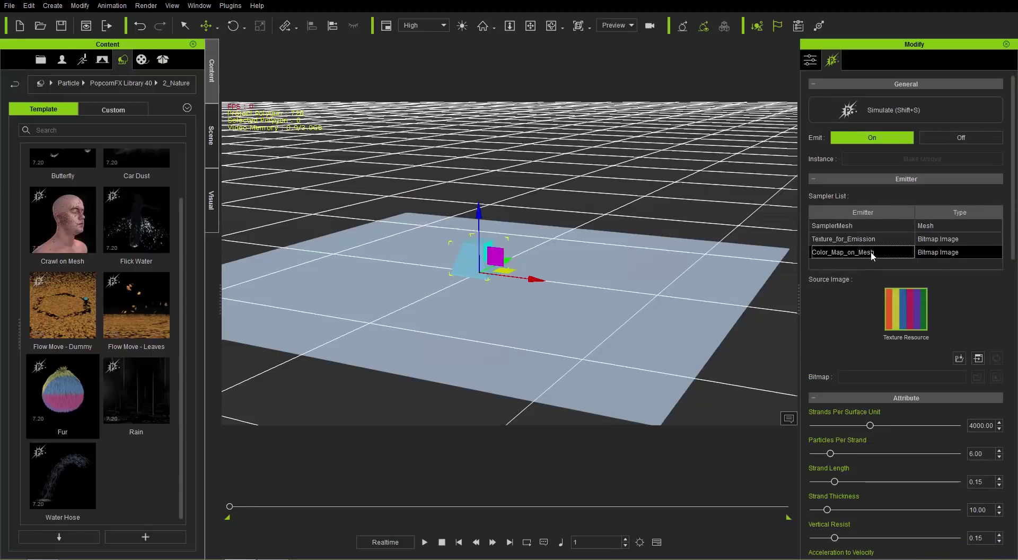
{"action": "left_click", "coordinate": [857, 227]}
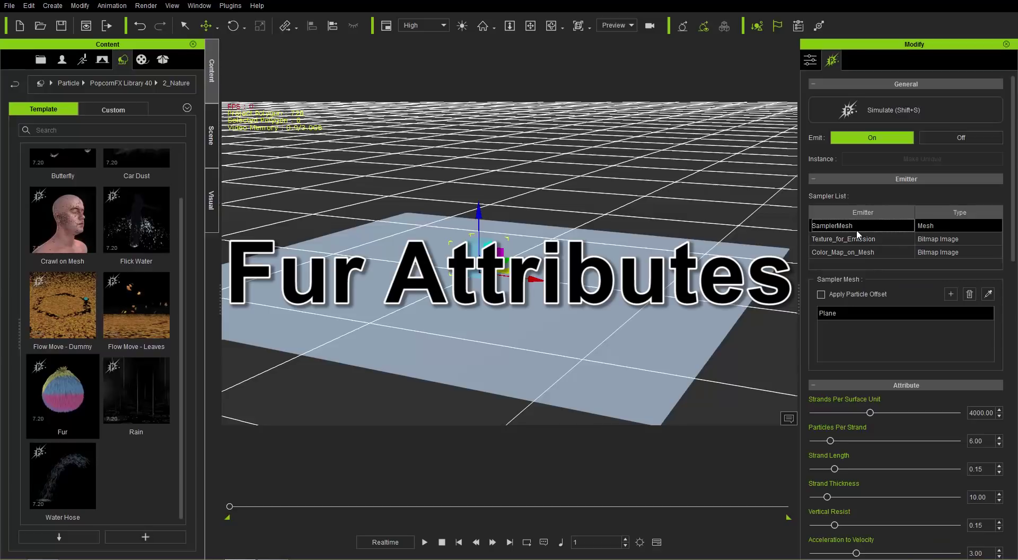
- Run the fur simulation again and set Strands Per Surface Unit to 100
{"action": "left_click_drag", "start_coordinate": [1012, 249], "coordinate": [1011, 352]}
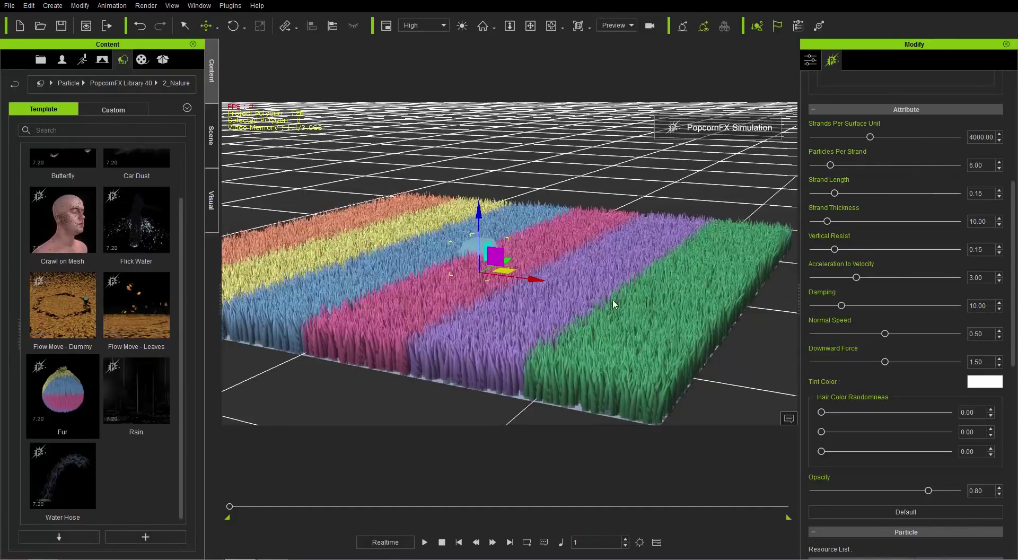
{"action": "right_click_drag", "start_coordinate": [622, 346], "coordinate": [547, 323]}
{"action": "middle_click_drag", "start_coordinate": [507, 318], "coordinate": [568, 312]}
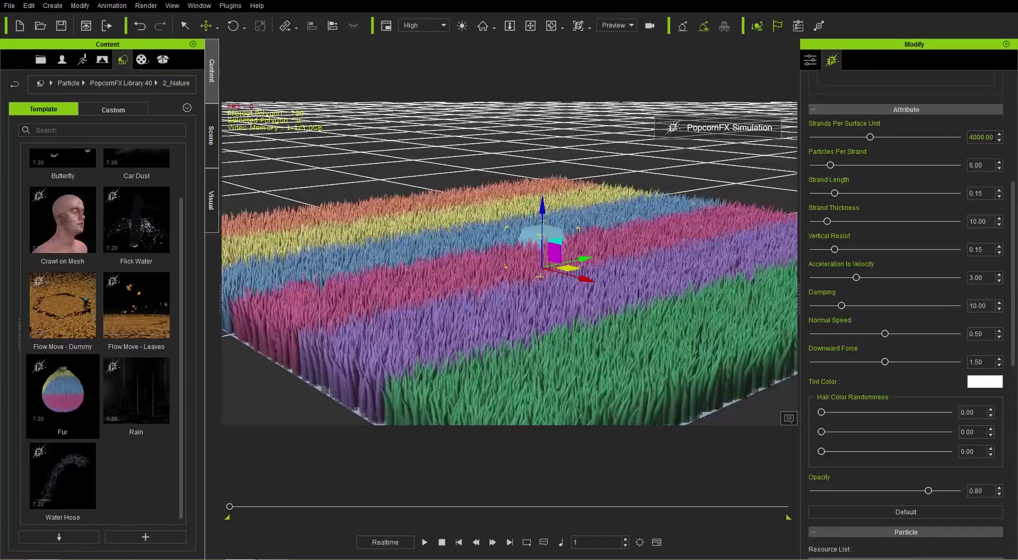
{"action": "double_click", "coordinate": [979, 137]}
{"action": "type", "text": "10"}
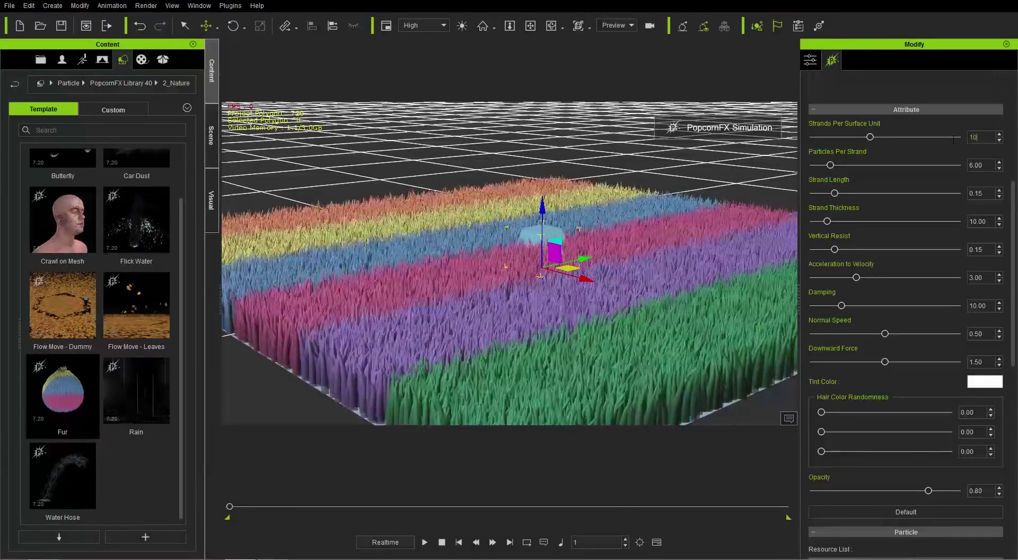
{"action": "key", "text": "Return"}
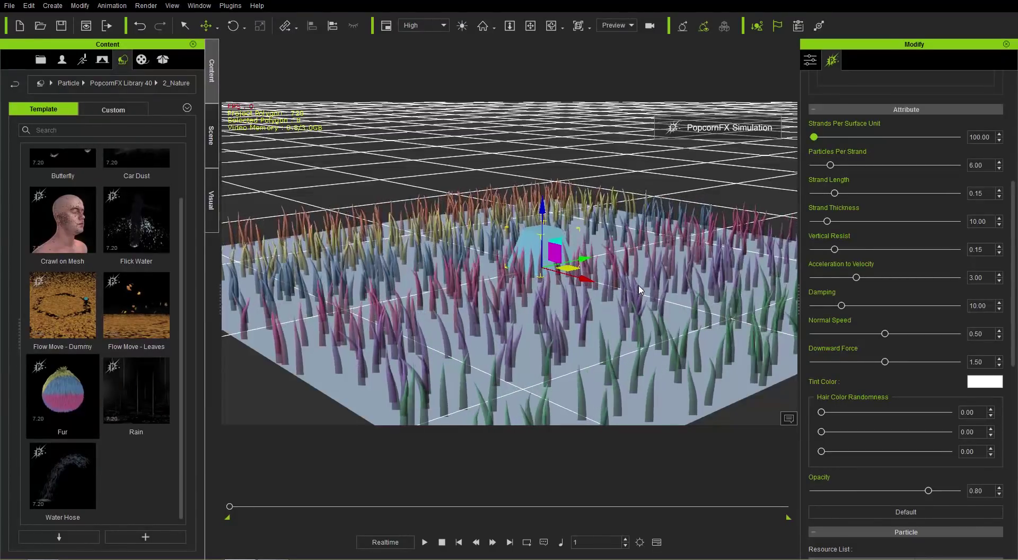
- Try Strands Per Surface Unit at 200, and raise it to 2000 for dense fur coverage on the plane
{"action": "double_click", "coordinate": [978, 136]}
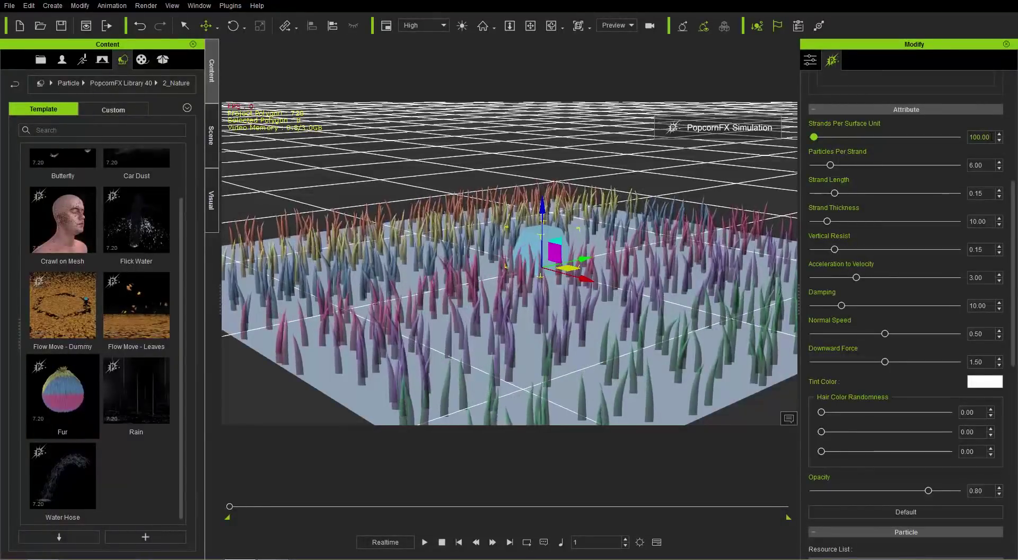
{"action": "type", "text": "200"}
{"action": "key", "text": "Return"}
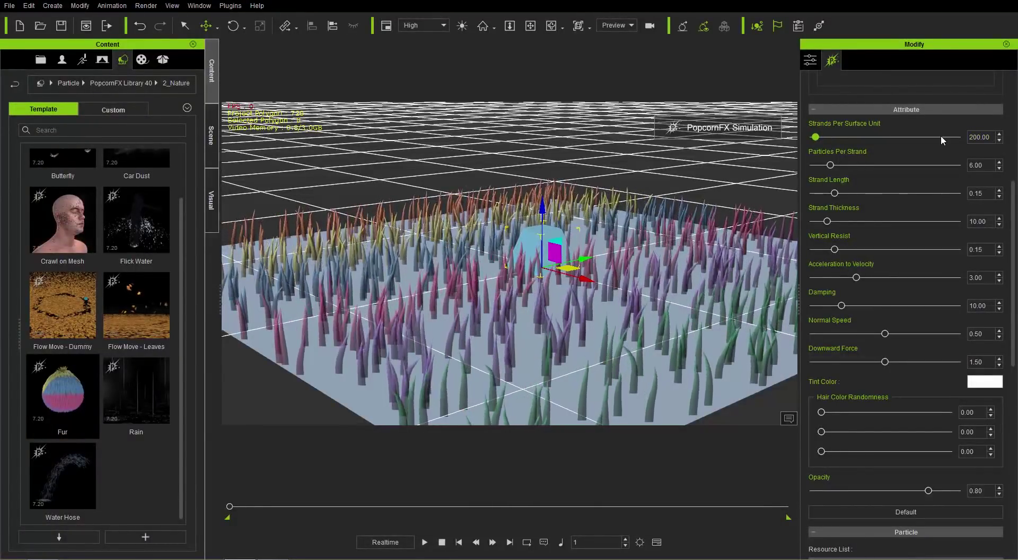
{"action": "left_click_drag", "start_coordinate": [992, 137], "coordinate": [948, 136]}
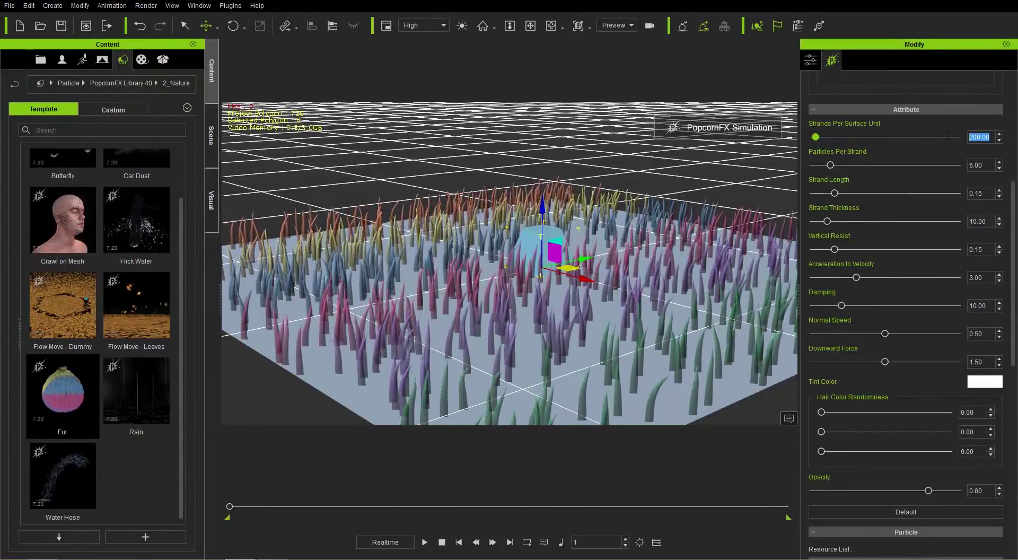
{"action": "type", "text": "2000"}
{"action": "key", "text": "Return"}
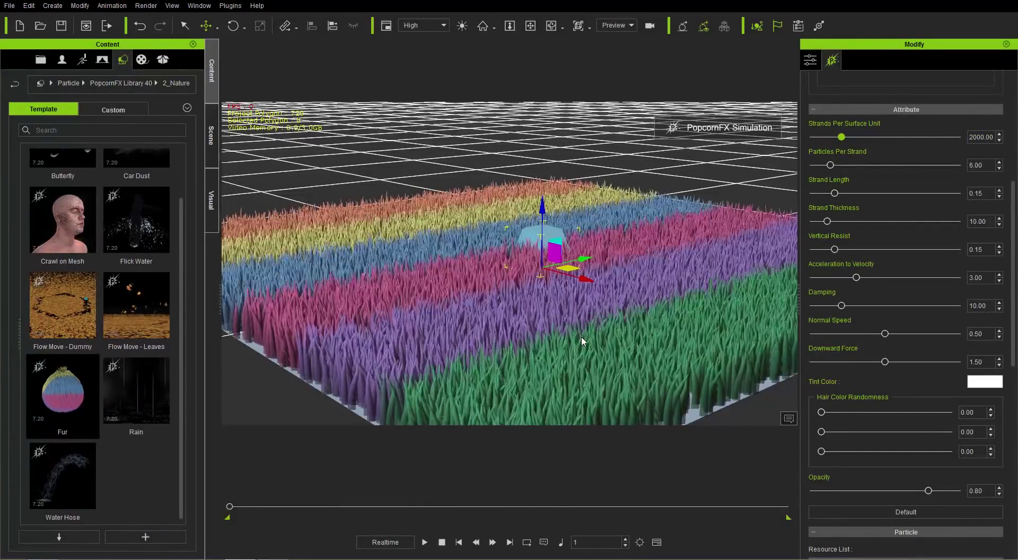
- Inspect the dense strands up close and try Particles Per Strand at 30
{"action": "middle_click_drag", "start_coordinate": [586, 327], "coordinate": [591, 304]}
{"action": "right_click_drag", "start_coordinate": [610, 314], "coordinate": [590, 303]}
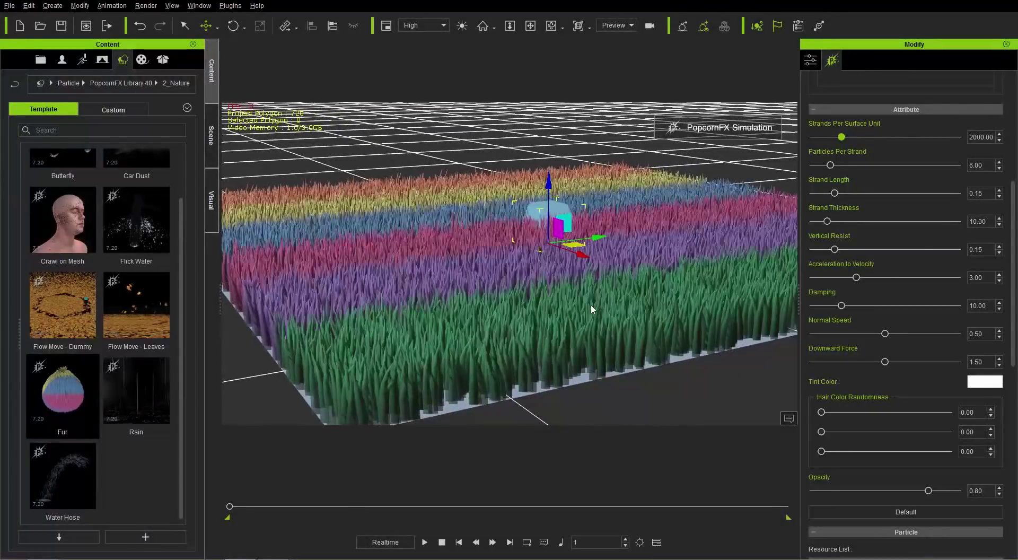
{"action": "right_click_drag", "start_coordinate": [638, 331], "coordinate": [615, 320]}
{"action": "scroll", "coordinate": [649, 326], "scroll_direction": "up", "scroll_amount": 3}
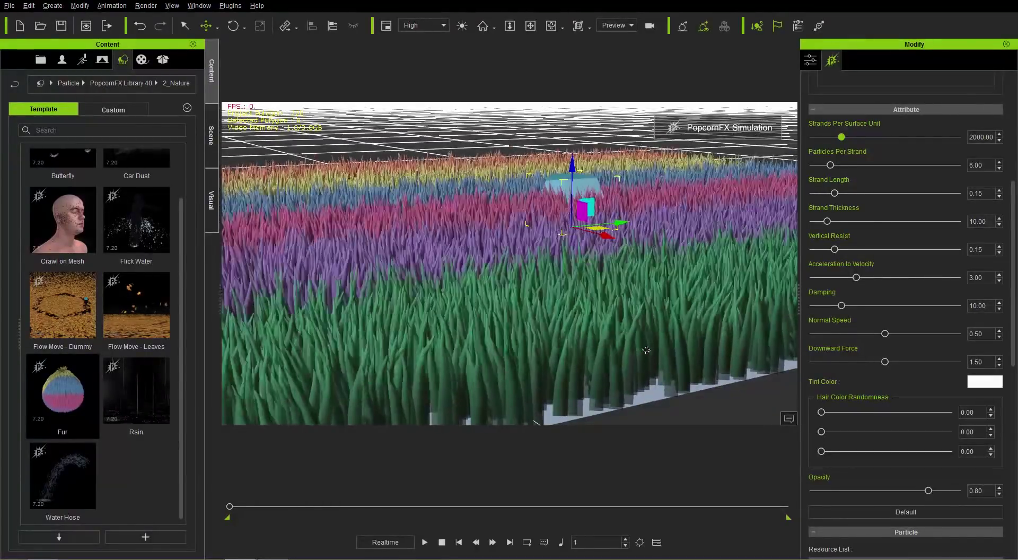
{"action": "right_click_drag", "start_coordinate": [692, 349], "coordinate": [649, 329]}
{"action": "middle_click_drag", "start_coordinate": [649, 330], "coordinate": [684, 335]}
{"action": "right_click_drag", "start_coordinate": [582, 353], "coordinate": [526, 332]}
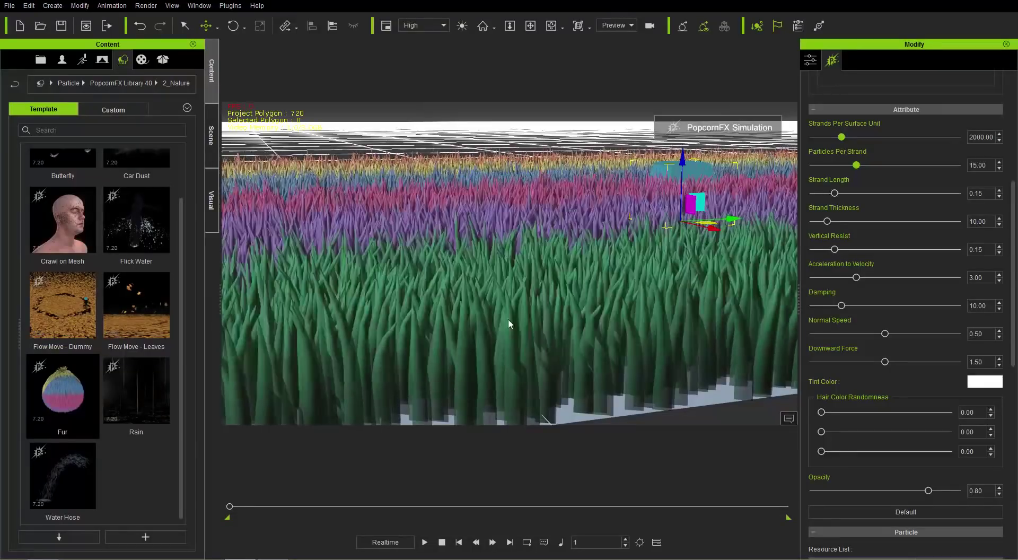
{"action": "left_click", "coordinate": [982, 165]}
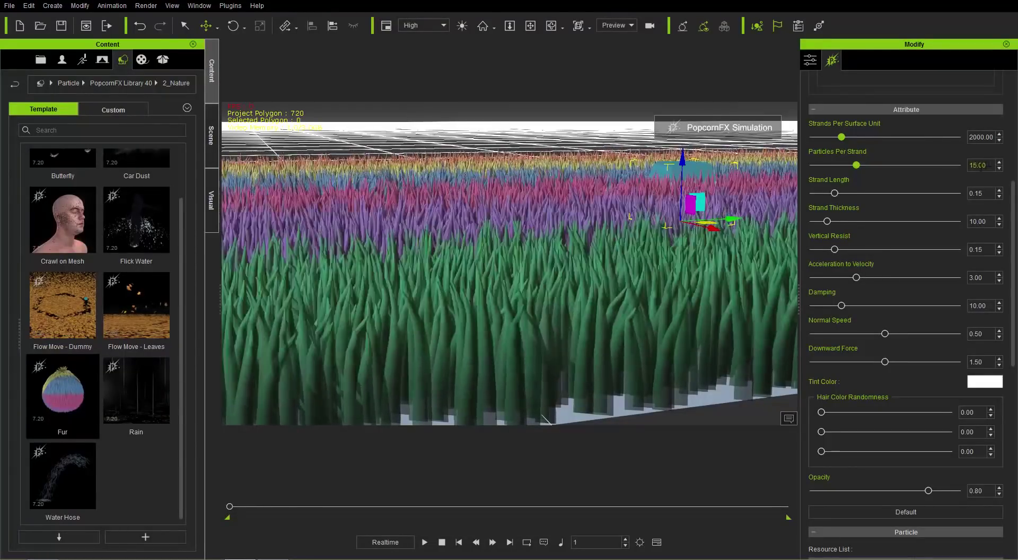
{"action": "type", "text": "30"}
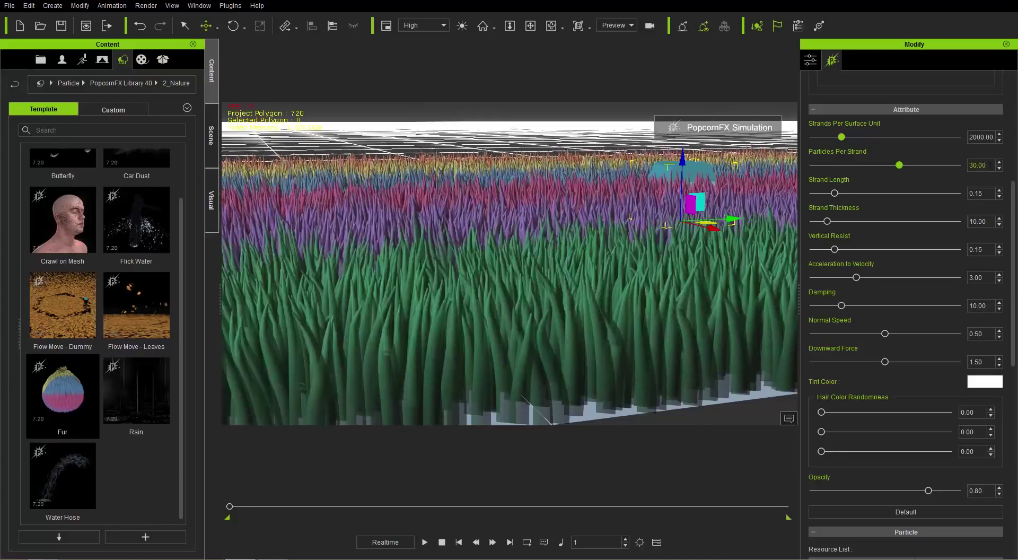
- Stop the fur simulation and set Particles Per Strand to 10
{"action": "double_click", "coordinate": [976, 164]}
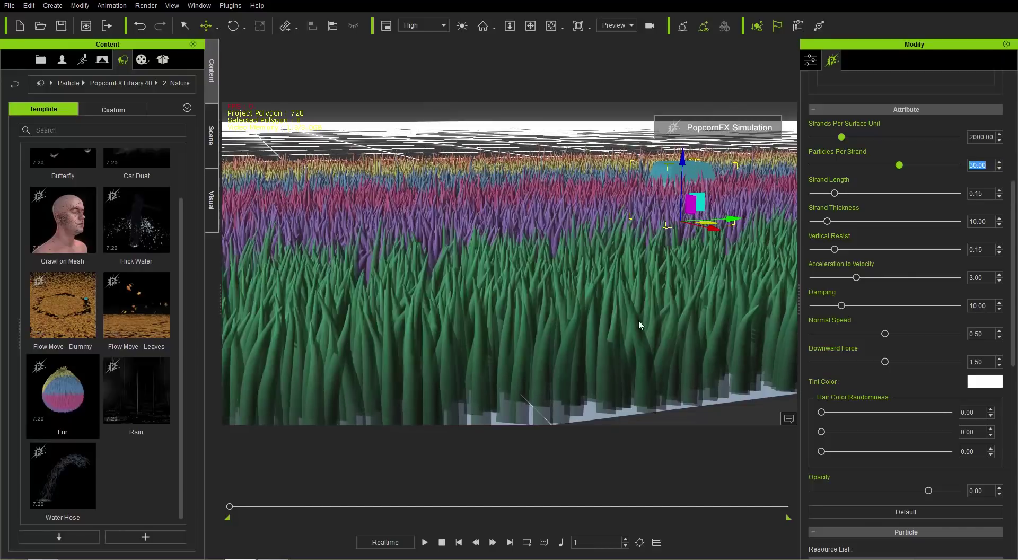
{"action": "left_click", "coordinate": [442, 542]}
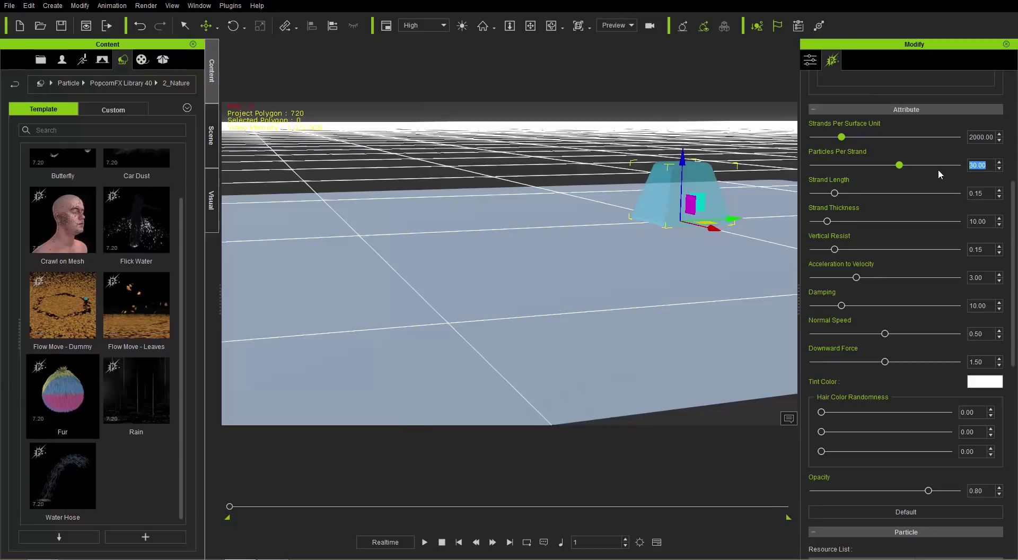
{"action": "type", "text": "10"}
{"action": "key", "text": "Return"}
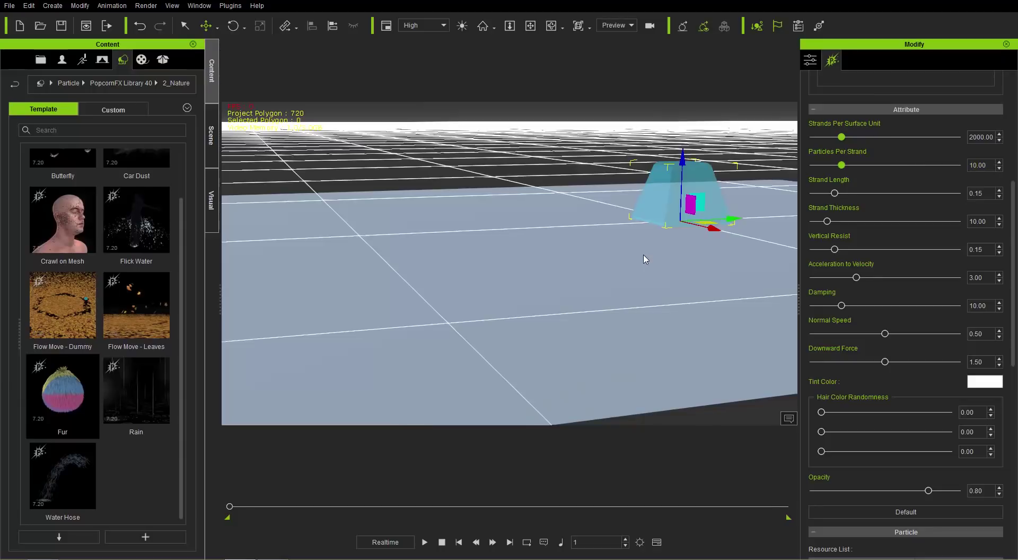
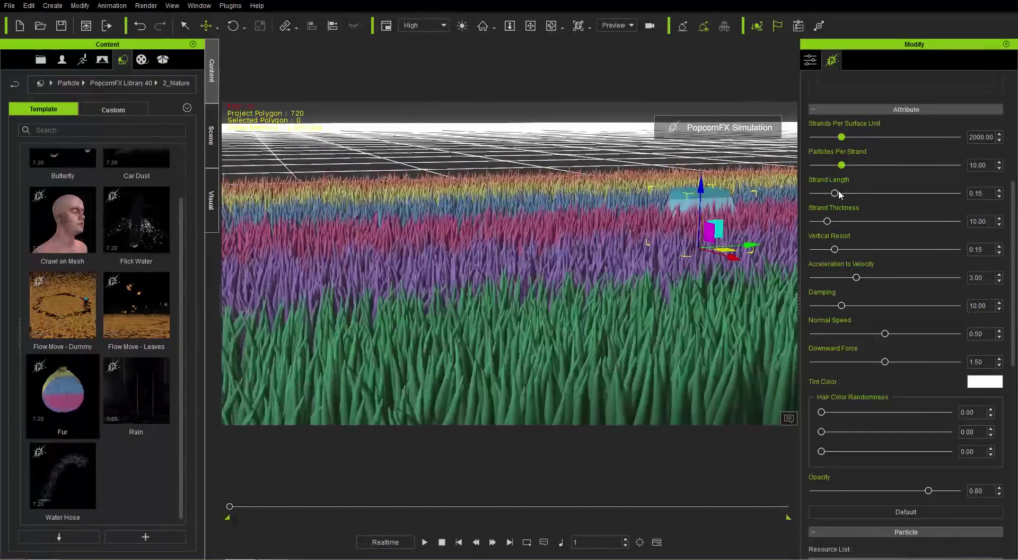
- Try Strand Length at 0.39, settle on 0.19, and reduce Strand Thickness to 5.58
{"action": "scroll", "coordinate": [587, 248], "scroll_direction": "down", "scroll_amount": 2}
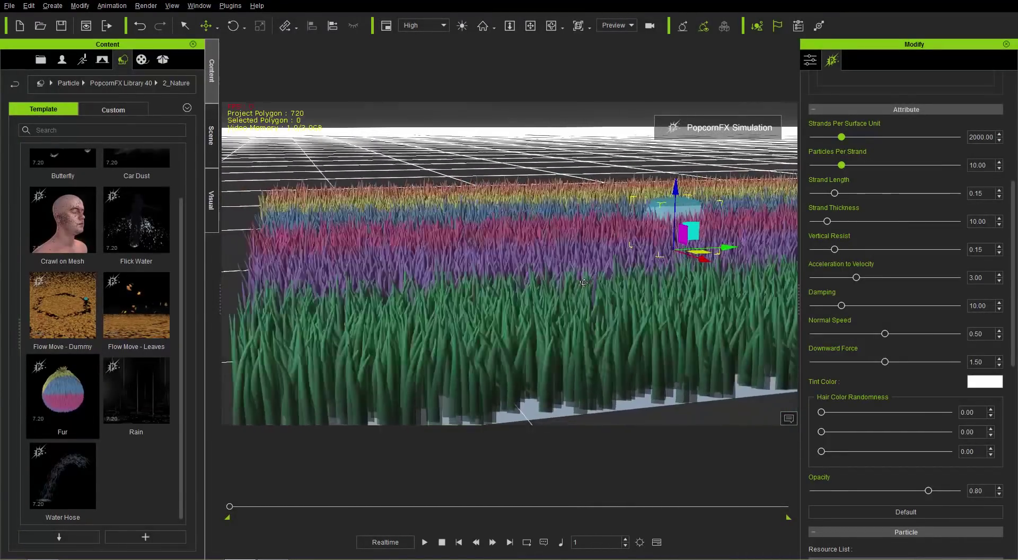
{"action": "left_click_drag", "start_coordinate": [847, 194], "coordinate": [868, 197]}
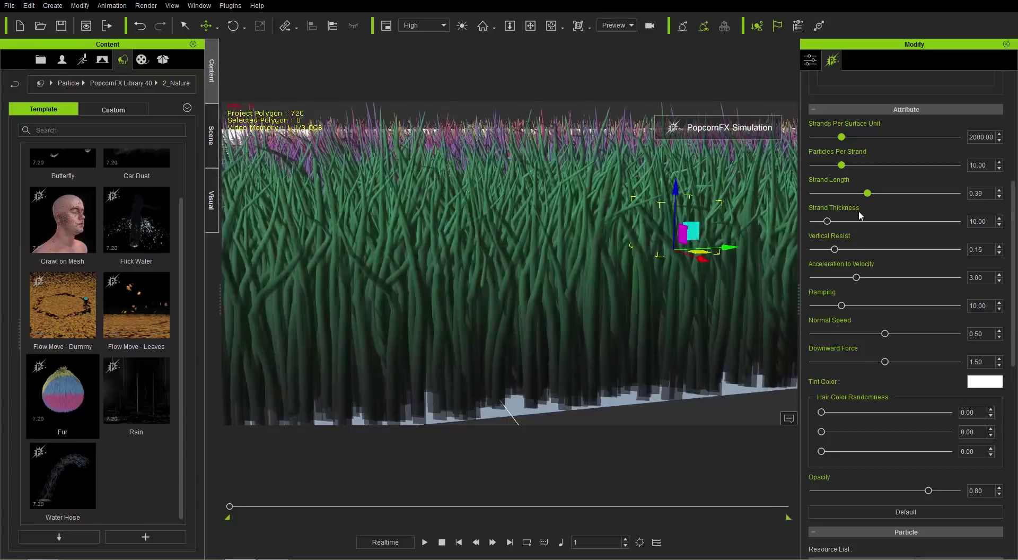
{"action": "left_click_drag", "start_coordinate": [867, 194], "coordinate": [839, 199]}
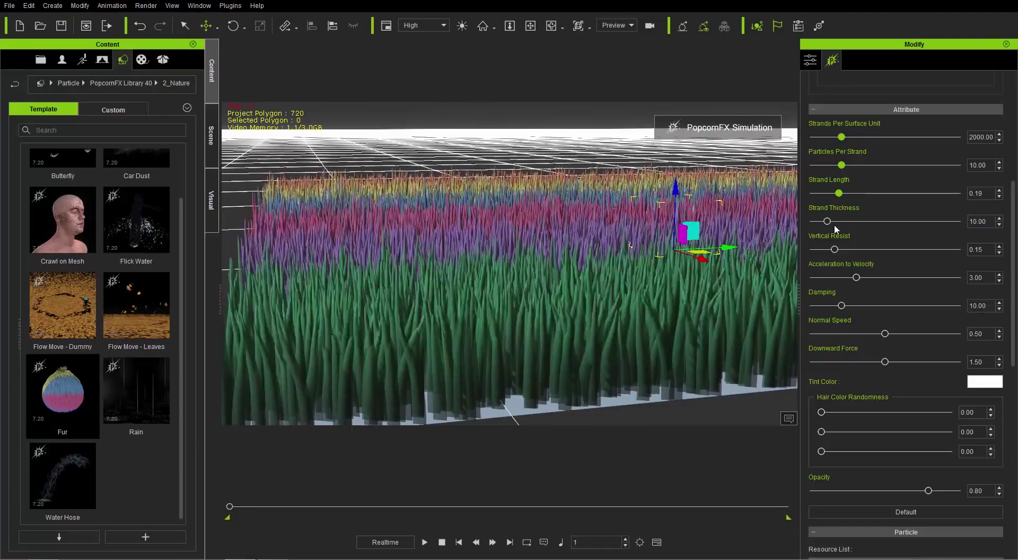
{"action": "mouse_move", "coordinate": [830, 222]}
{"action": "left_mouse_down"}
{"action": "mouse_move", "coordinate": [817, 226]}
{"action": "mouse_move", "coordinate": [877, 217]}
{"action": "mouse_move", "coordinate": [823, 223]}
{"action": "left_mouse_up"}
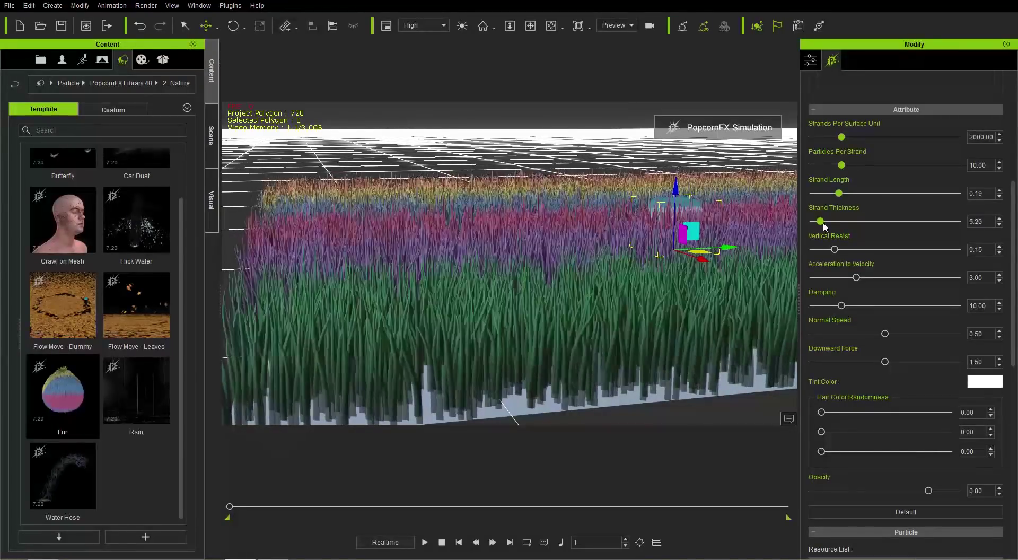
- With the fur simulation stopped, raise the plane above the ground grid and tilt it into a slope
{"action": "right_click_drag", "start_coordinate": [442, 306], "coordinate": [576, 283]}
{"action": "key", "text": "space"}
{"action": "left_click", "coordinate": [608, 302]}
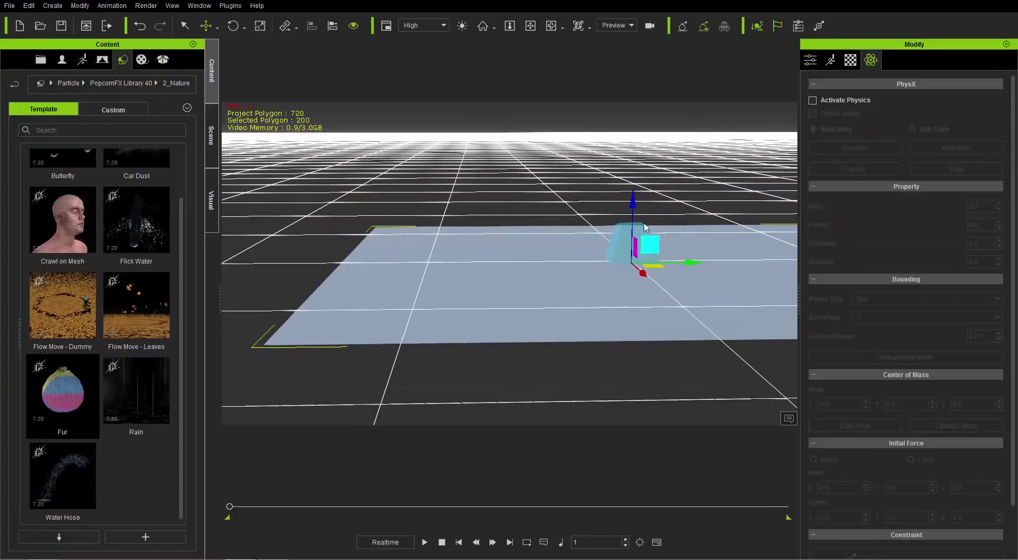
{"action": "left_click_drag", "start_coordinate": [634, 203], "coordinate": [634, 141]}
{"action": "middle_click_drag", "start_coordinate": [634, 197], "coordinate": [632, 255]}
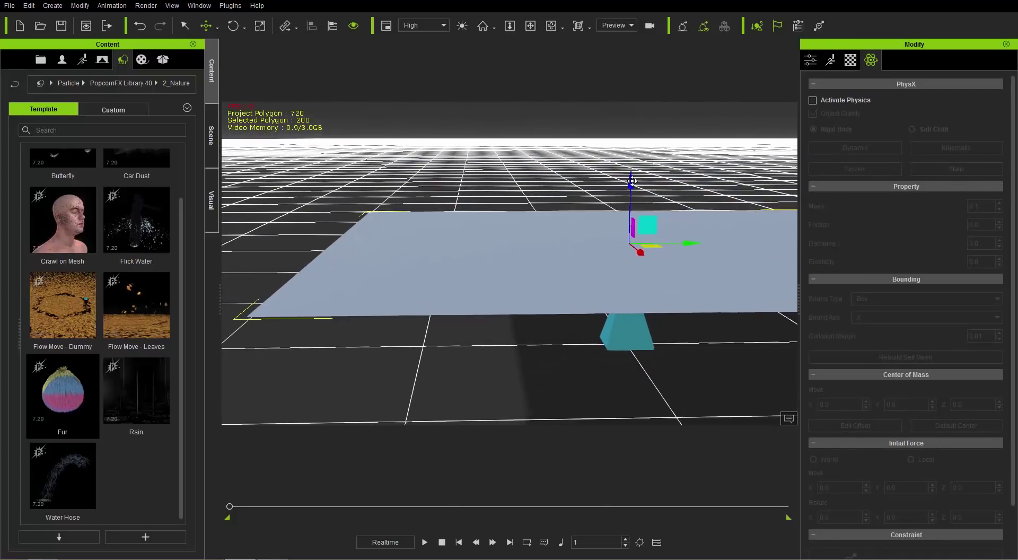
{"action": "left_click_drag", "start_coordinate": [632, 182], "coordinate": [632, 159]}
{"action": "middle_click_drag", "start_coordinate": [592, 210], "coordinate": [585, 247]}
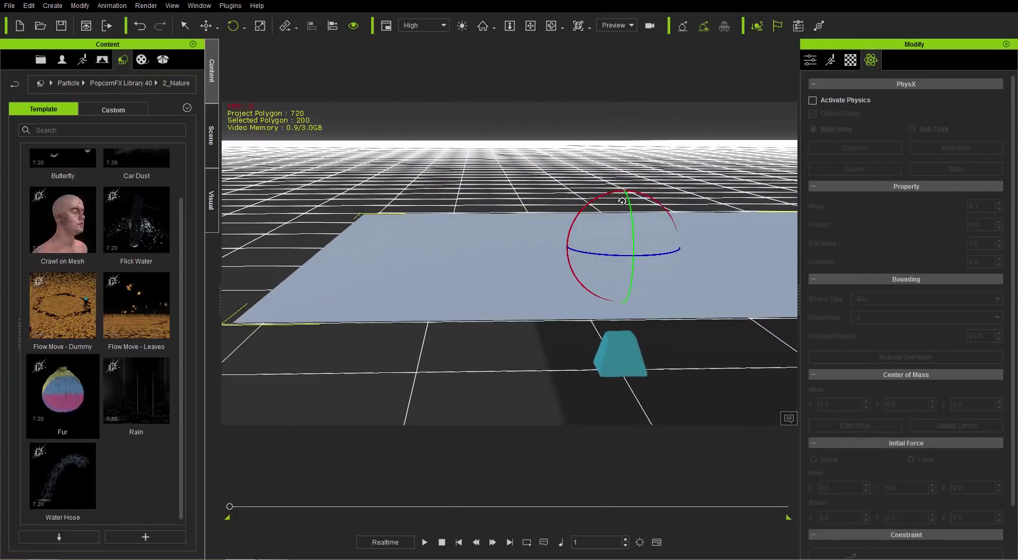
{"action": "left_click_drag", "start_coordinate": [599, 197], "coordinate": [596, 196]}
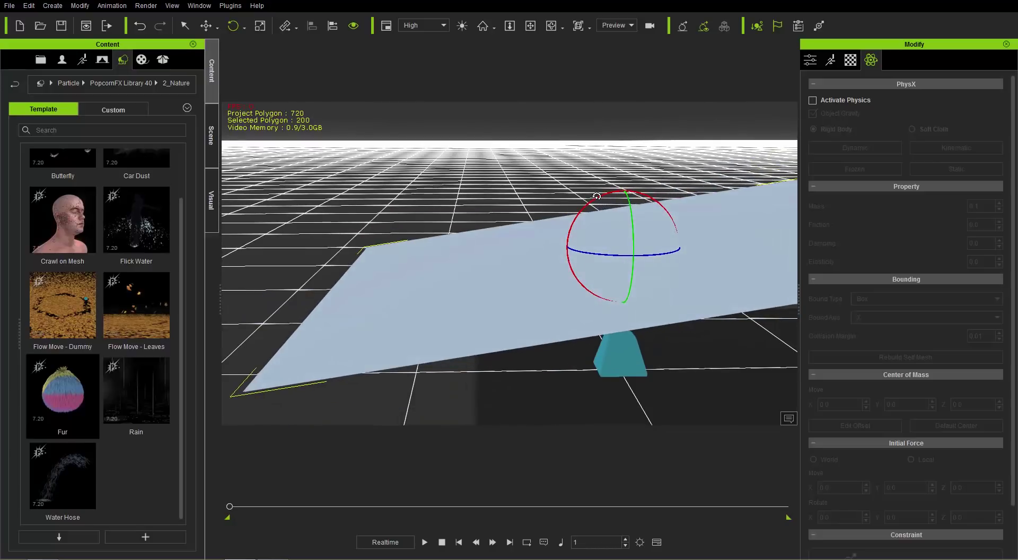
- Select the Fur effect and run its simulation on the tilted plane
{"action": "left_click", "coordinate": [626, 351]}
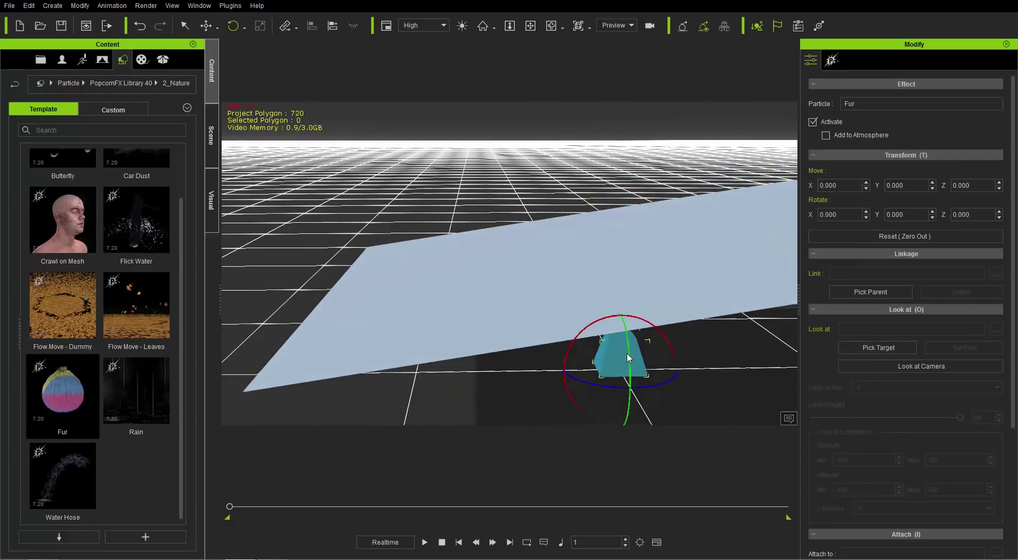
{"action": "right_click_drag", "start_coordinate": [534, 329], "coordinate": [567, 334]}
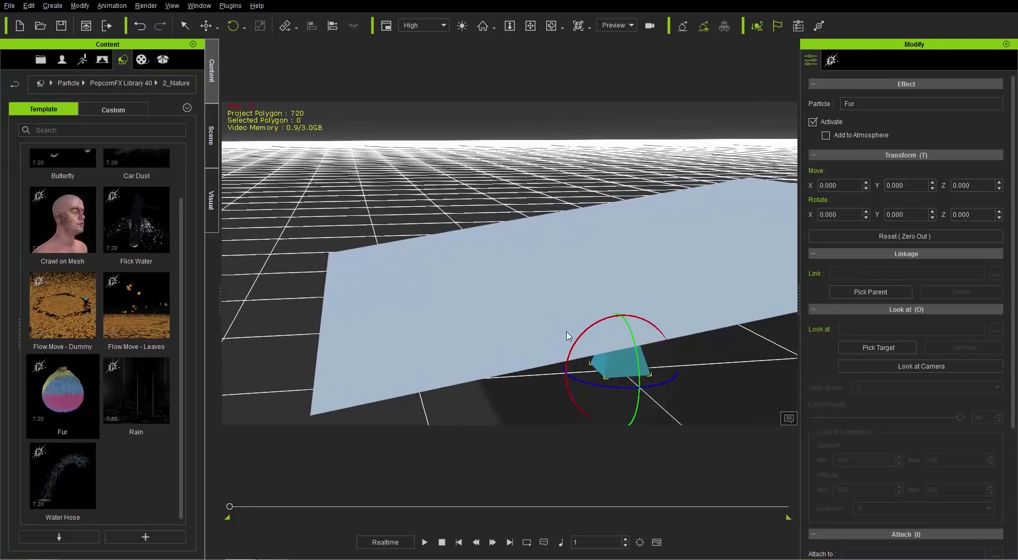
{"action": "key", "text": "space"}
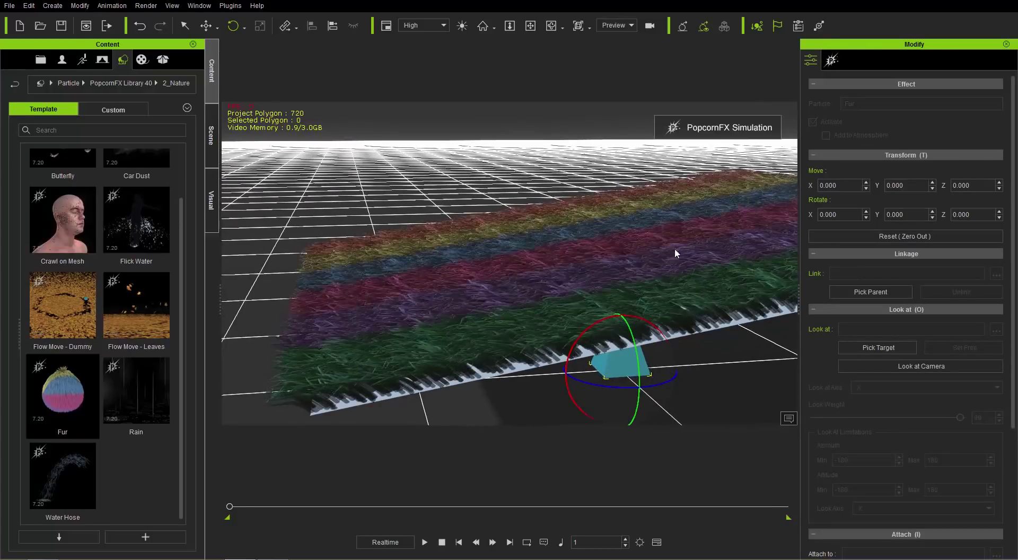
- Examine from several angles and distances how the fur strands lie on the tilted plane
{"action": "middle_click_drag", "start_coordinate": [645, 313], "coordinate": [625, 268]}
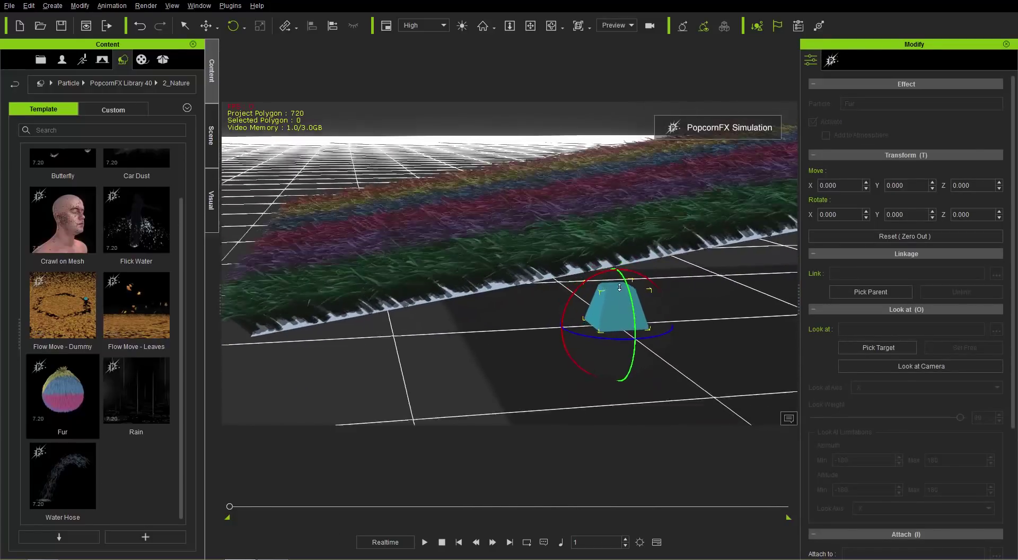
{"action": "scroll", "coordinate": [620, 301], "scroll_direction": "up", "scroll_amount": 3}
{"action": "scroll", "coordinate": [619, 303], "scroll_direction": "down", "scroll_amount": 2}
{"action": "right_click_drag", "start_coordinate": [620, 302], "coordinate": [490, 327]}
{"action": "middle_click_drag", "start_coordinate": [485, 299], "coordinate": [516, 307]}
{"action": "right_click_drag", "start_coordinate": [498, 315], "coordinate": [567, 304]}
{"action": "middle_click_drag", "start_coordinate": [567, 304], "coordinate": [513, 306]}
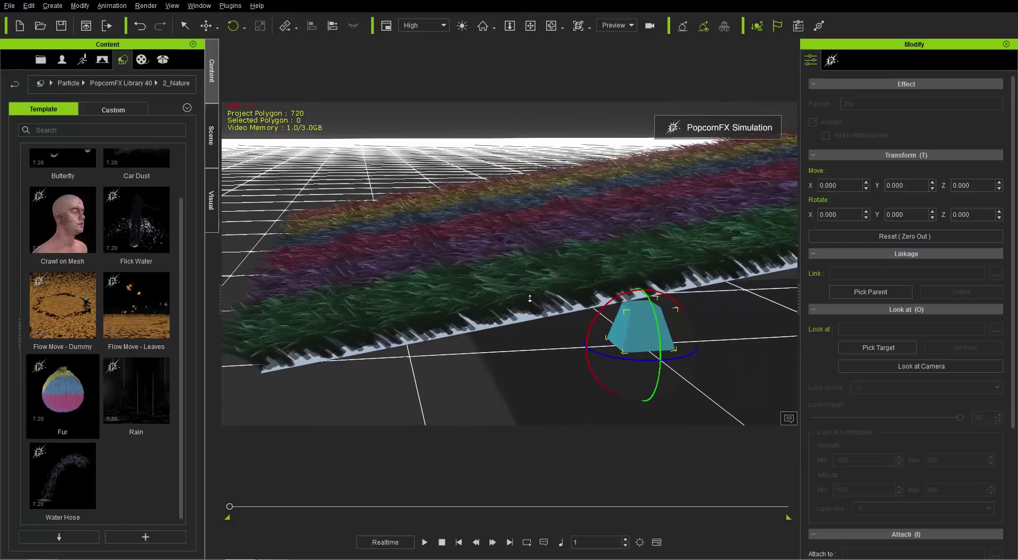
{"action": "scroll", "coordinate": [529, 295], "scroll_direction": "up", "scroll_amount": 2}
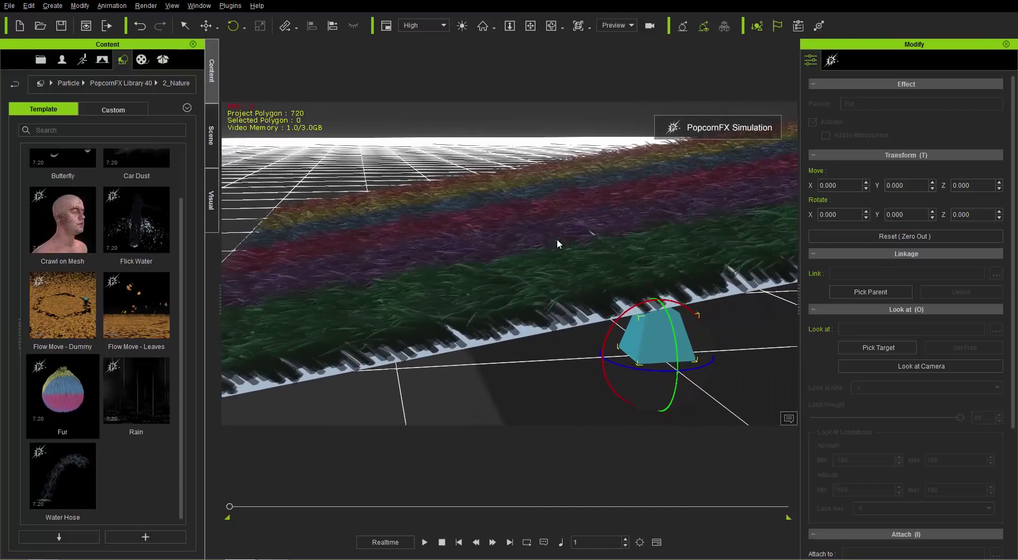
- Set Vertical Resist to 0.14, compare Acceleration to Velocity at 10 and 0, and leave it at 10
{"action": "left_click", "coordinate": [831, 61]}
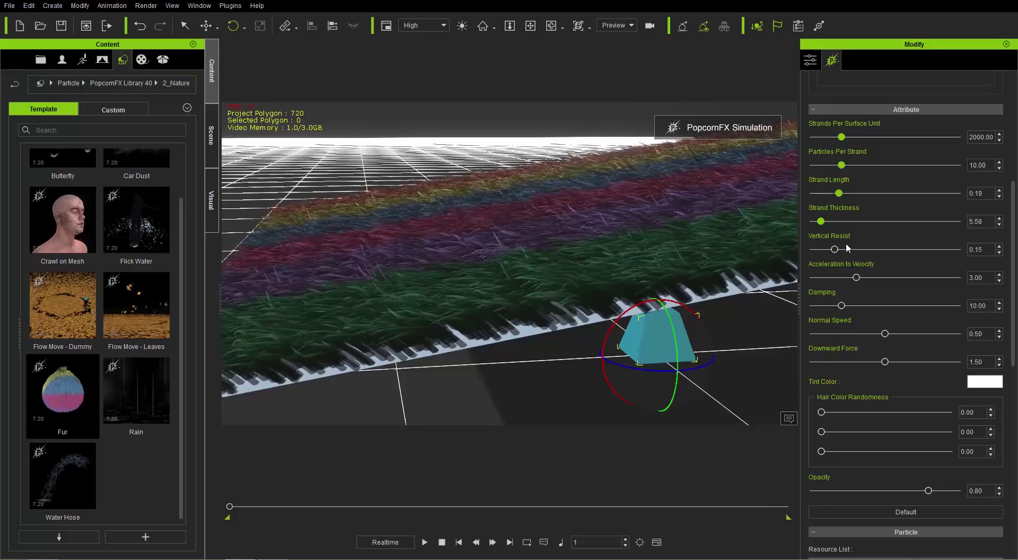
{"action": "mouse_move", "coordinate": [852, 249]}
{"action": "left_mouse_down"}
{"action": "mouse_move", "coordinate": [933, 250]}
{"action": "mouse_move", "coordinate": [839, 257]}
{"action": "left_mouse_up"}
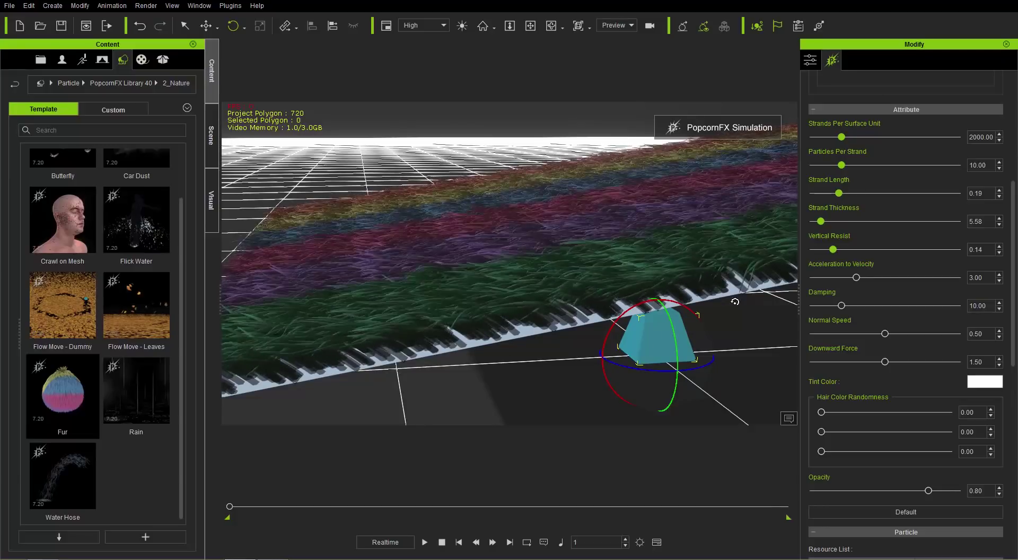
{"action": "left_click", "coordinate": [912, 278]}
{"action": "left_click_drag", "start_coordinate": [968, 287], "coordinate": [970, 288]}
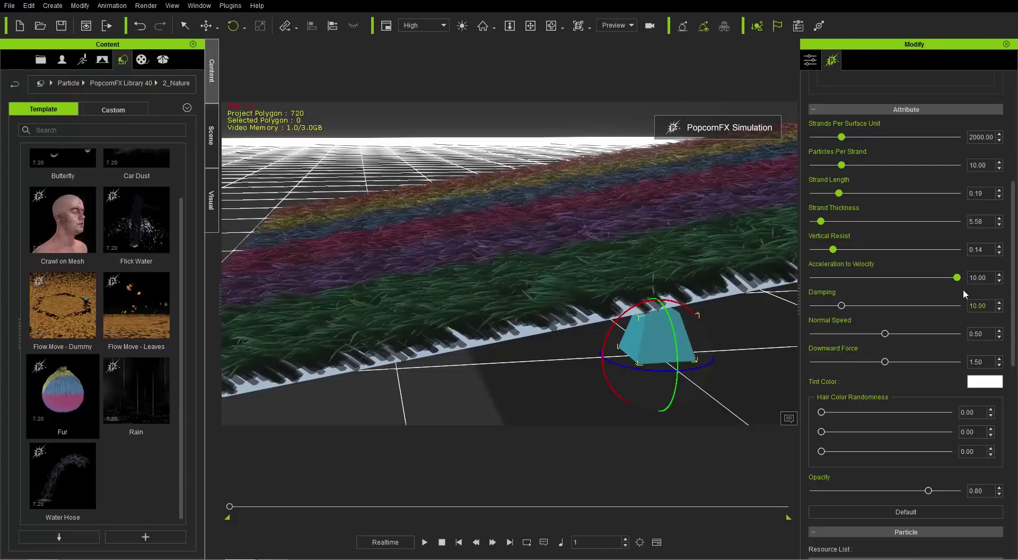
{"action": "left_click_drag", "start_coordinate": [956, 278], "coordinate": [791, 288]}
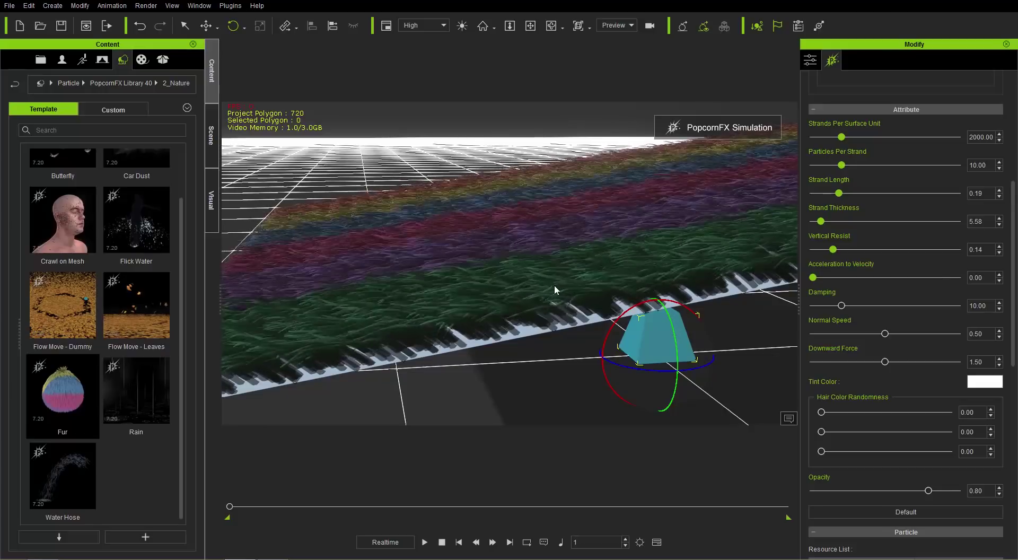
{"action": "left_click_drag", "start_coordinate": [812, 278], "coordinate": [962, 277]}
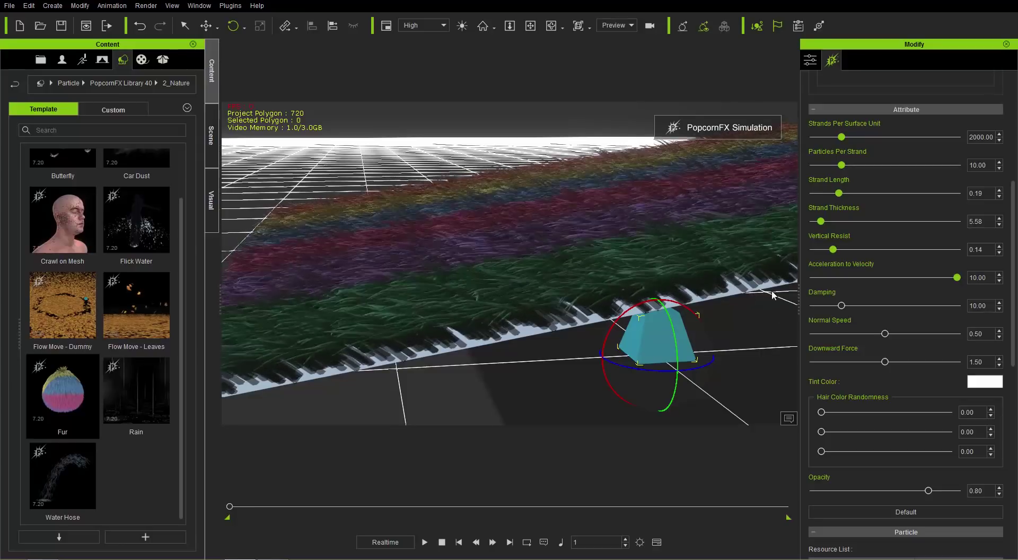
- Compare Damping at 50 and 0, leave it at 50, and set Normal Speed to 1
{"action": "left_click_drag", "start_coordinate": [841, 305], "coordinate": [977, 306]}
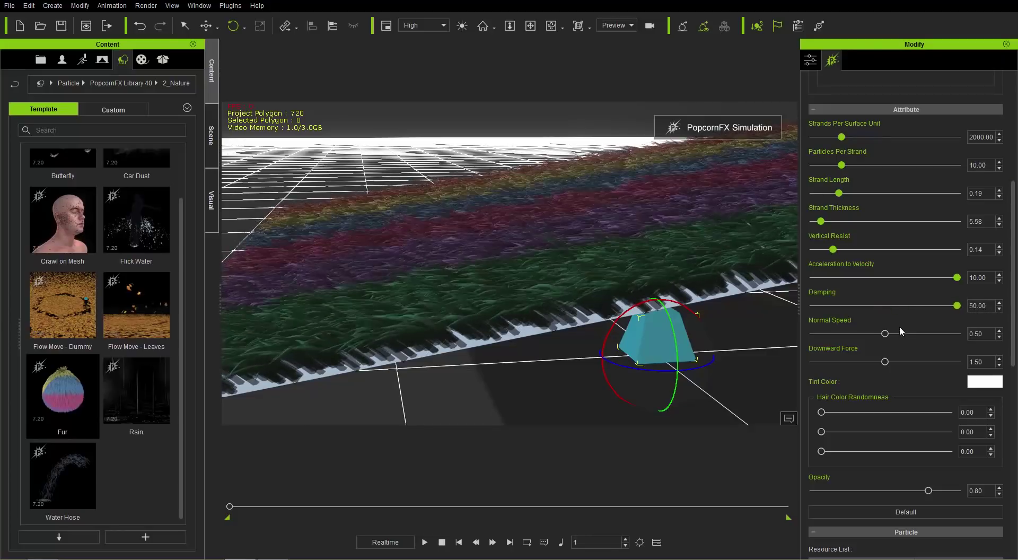
{"action": "left_click_drag", "start_coordinate": [956, 306], "coordinate": [770, 304]}
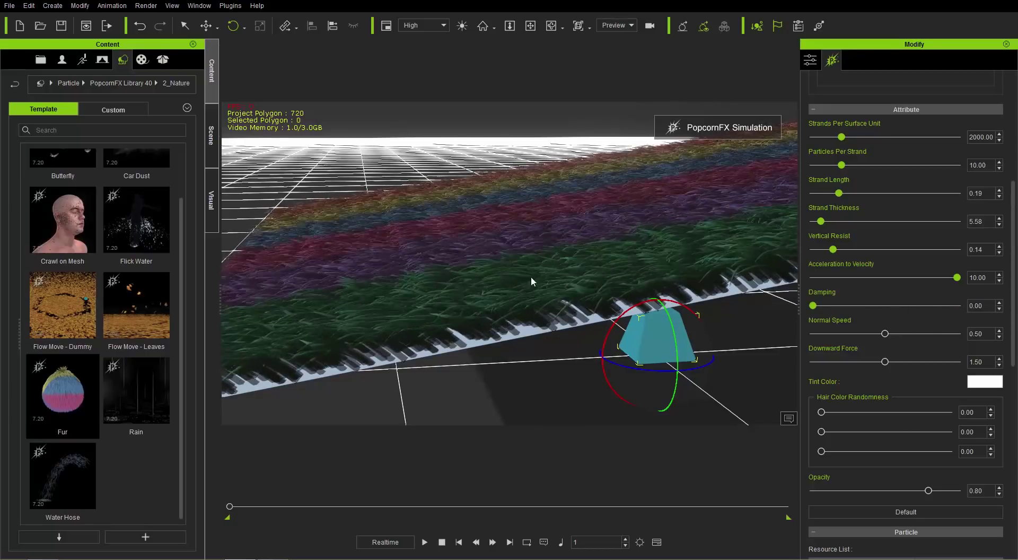
{"action": "left_click_drag", "start_coordinate": [816, 307], "coordinate": [957, 305]}
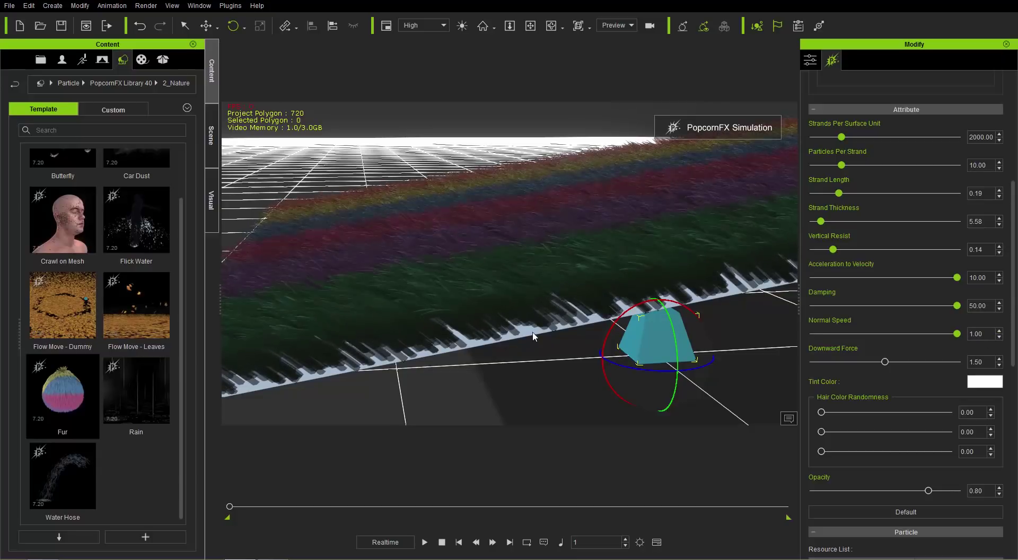
- Try Vertical Resist at 0.33 and 0.39 on the sloped fur, and lower it to 0.13
{"action": "right_click_drag", "start_coordinate": [555, 338], "coordinate": [548, 316]}
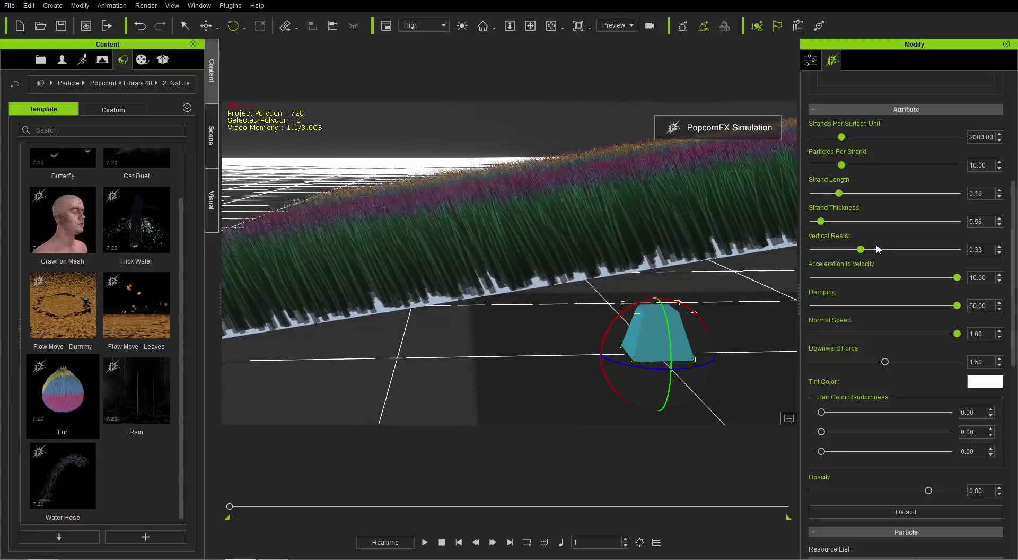
{"action": "left_click_drag", "start_coordinate": [876, 245], "coordinate": [899, 243]}
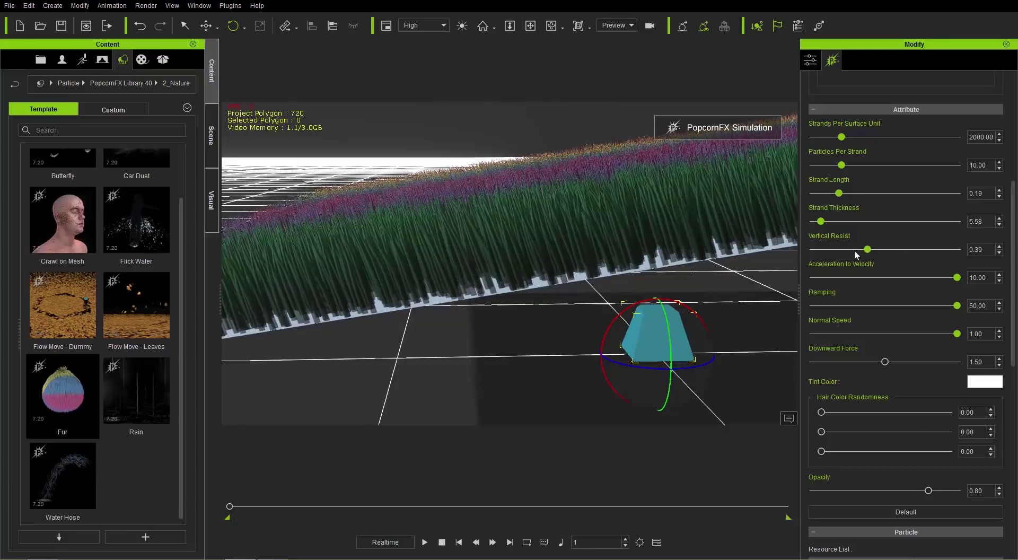
{"action": "left_click", "coordinate": [832, 247]}
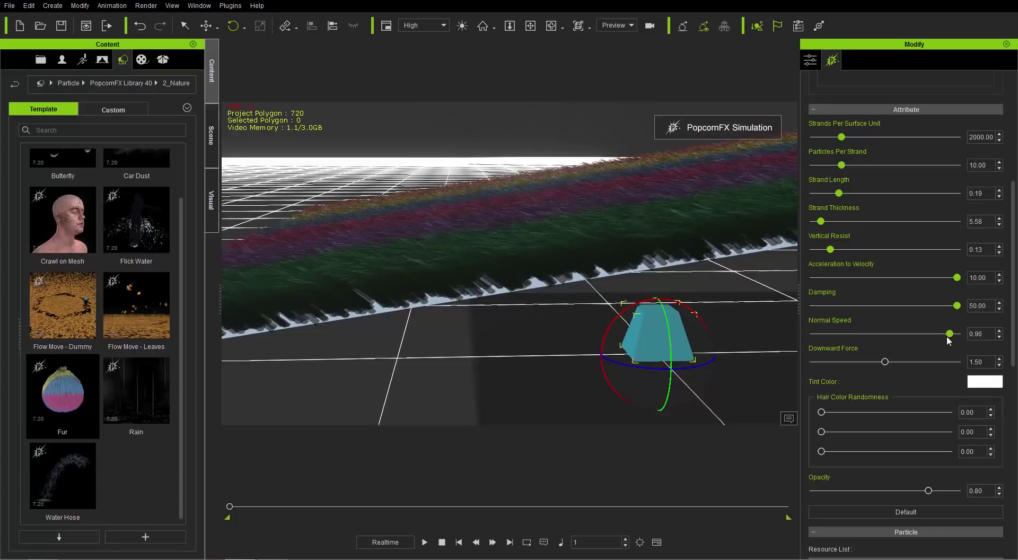
- Try Normal Speed at 0.48 and 0.61 to compare strand direction, and return it to 1
{"action": "left_click_drag", "start_coordinate": [927, 342], "coordinate": [881, 341]}
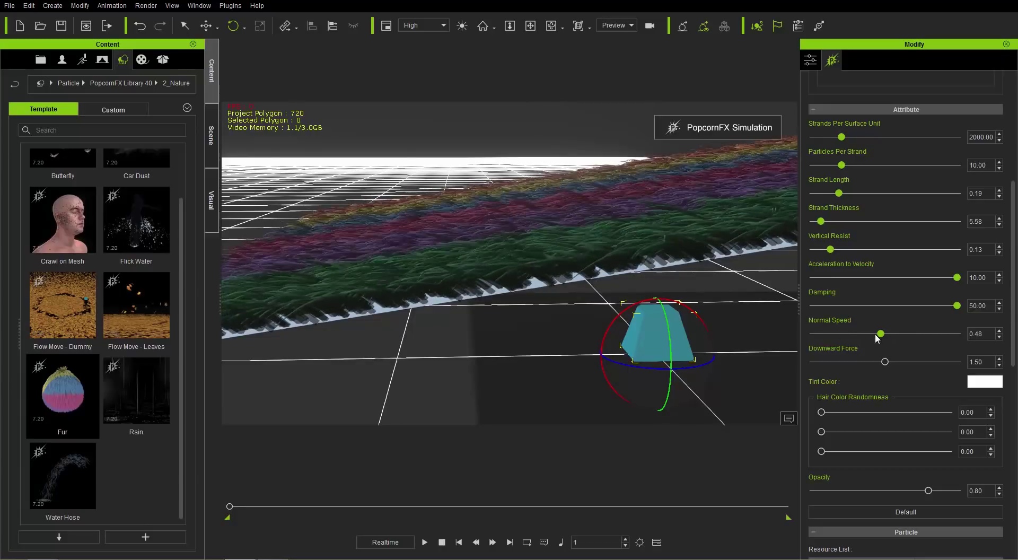
{"action": "left_click_drag", "start_coordinate": [878, 337], "coordinate": [961, 332]}
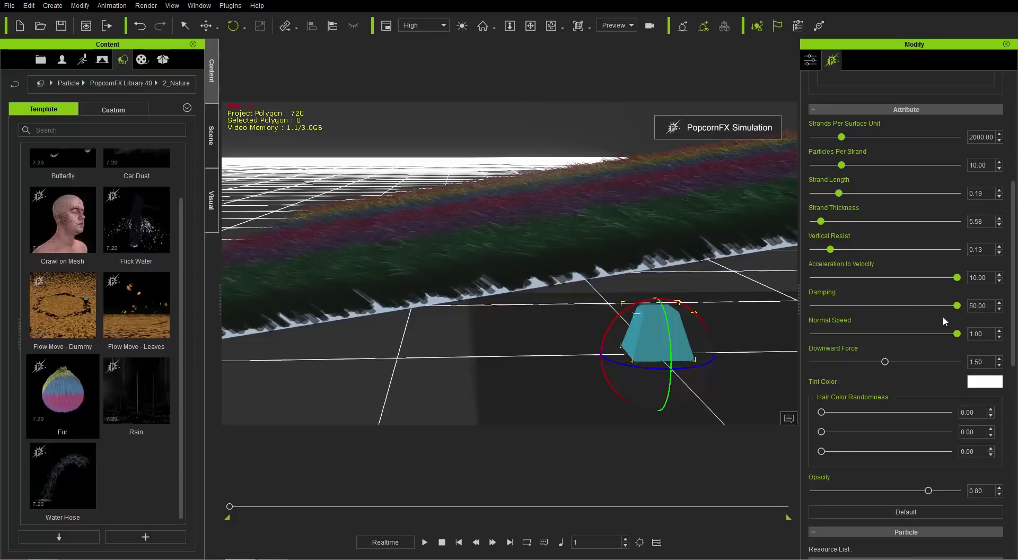
{"action": "left_click_drag", "start_coordinate": [956, 334], "coordinate": [902, 333]}
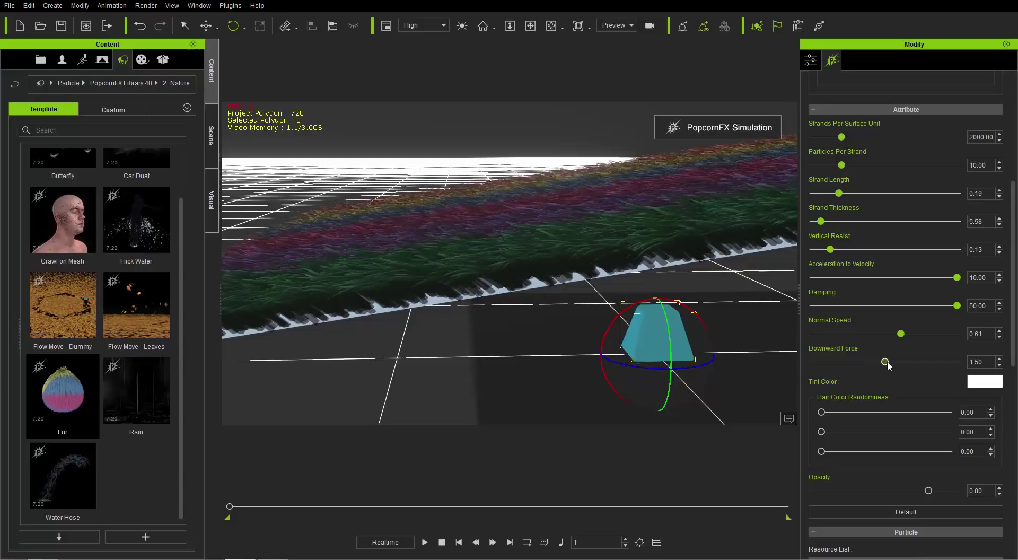
{"action": "left_click_drag", "start_coordinate": [901, 334], "coordinate": [993, 335]}
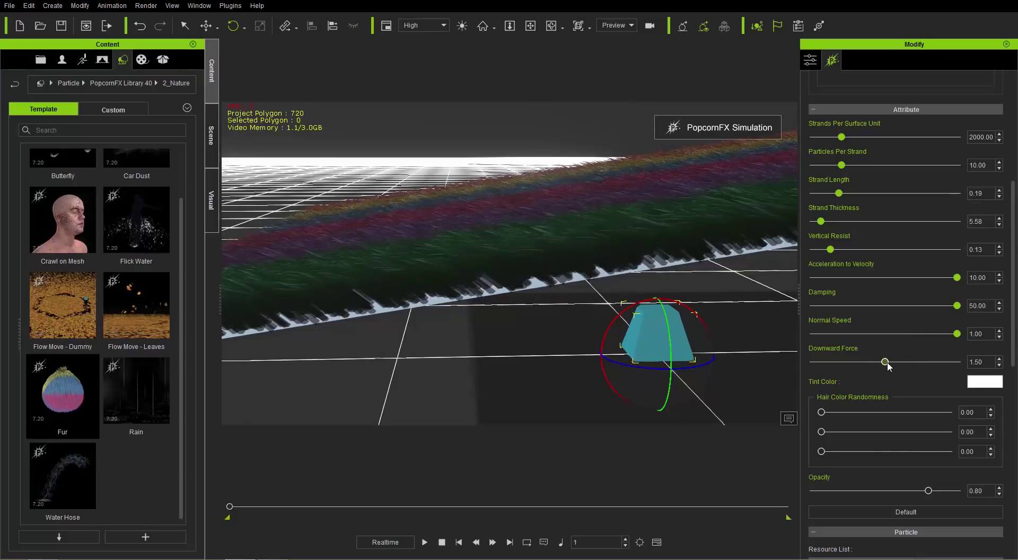
- Try Downward Force at 3 and examine the fur on the slope up close
{"action": "left_click_drag", "start_coordinate": [908, 363], "coordinate": [985, 358]}
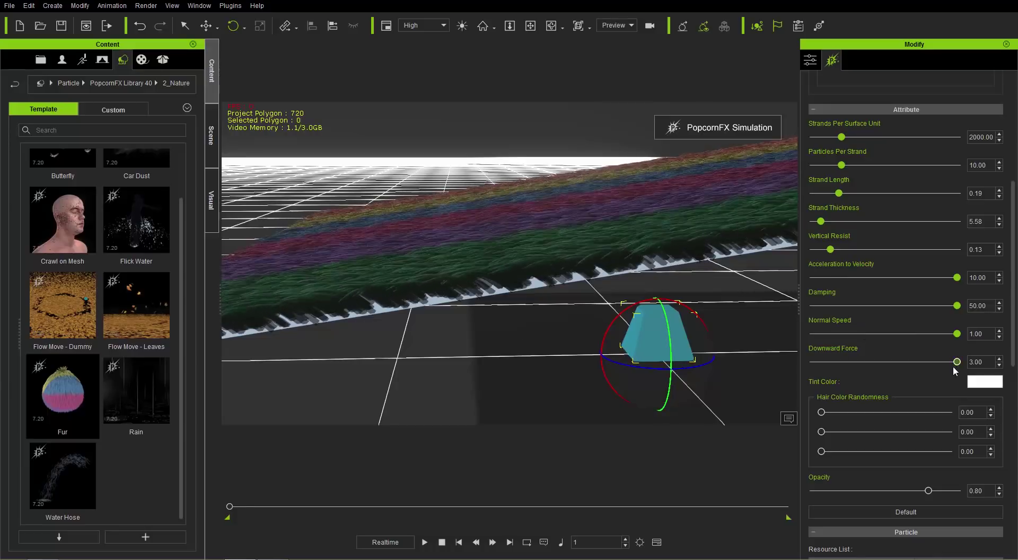
{"action": "scroll", "coordinate": [538, 298], "scroll_direction": "up", "scroll_amount": 2}
{"action": "middle_click_drag", "start_coordinate": [464, 265], "coordinate": [484, 288]}
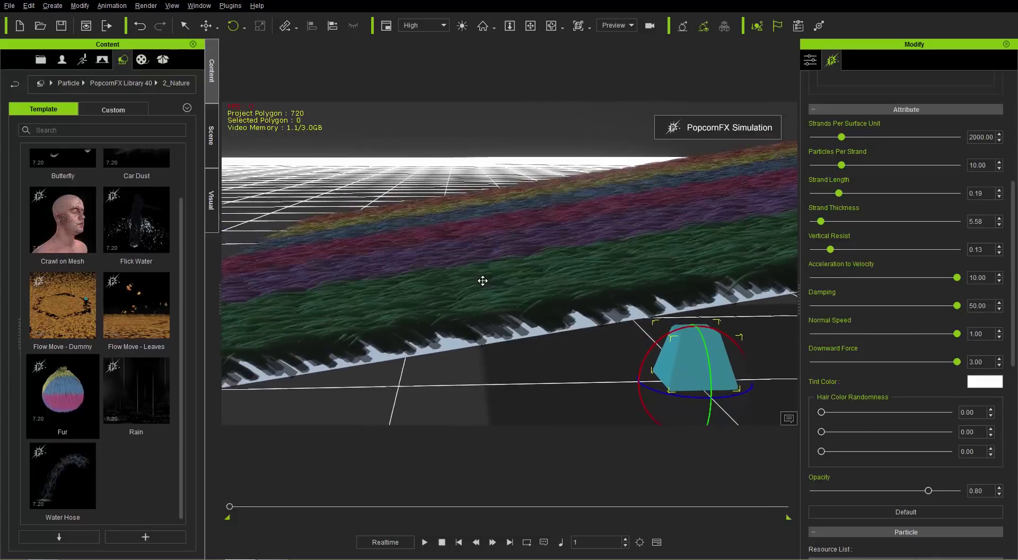
{"action": "right_click_drag", "start_coordinate": [484, 289], "coordinate": [540, 294]}
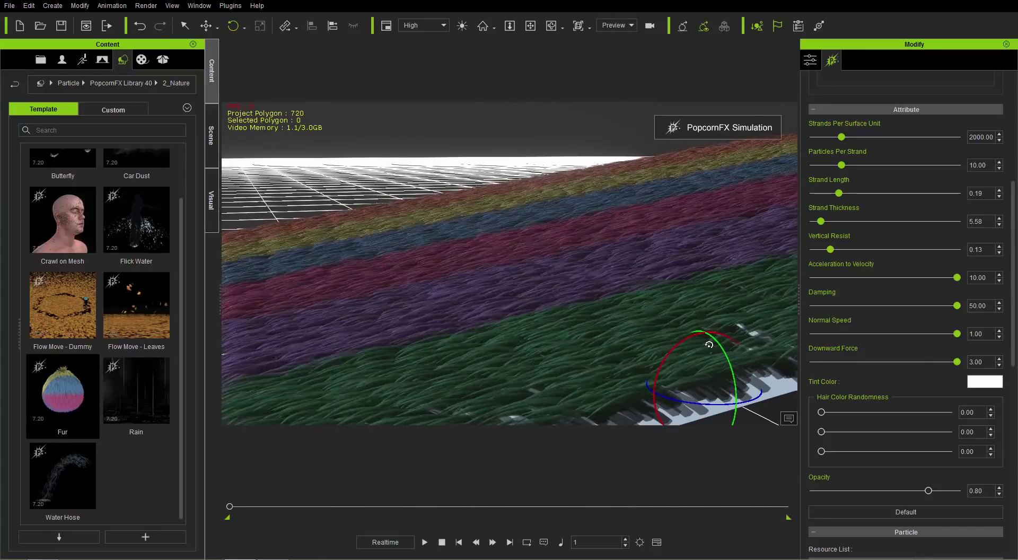
- Try Downward Force at 0, raise it to 0.85, and inspect the strands along the plane's edge
{"action": "left_click_drag", "start_coordinate": [955, 362], "coordinate": [795, 368]}
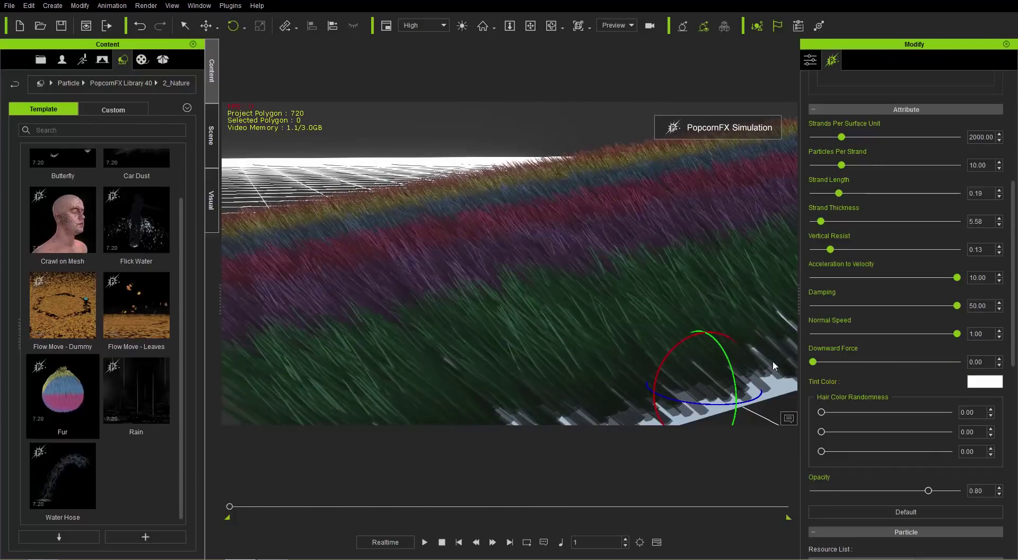
{"action": "middle_click_drag", "start_coordinate": [675, 321], "coordinate": [624, 298]}
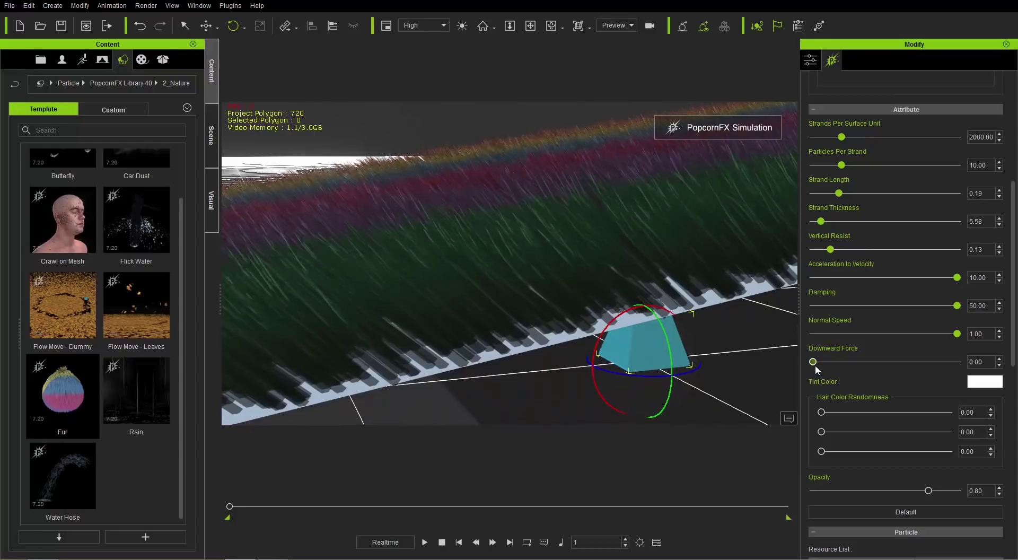
{"action": "left_click_drag", "start_coordinate": [813, 362], "coordinate": [861, 362]}
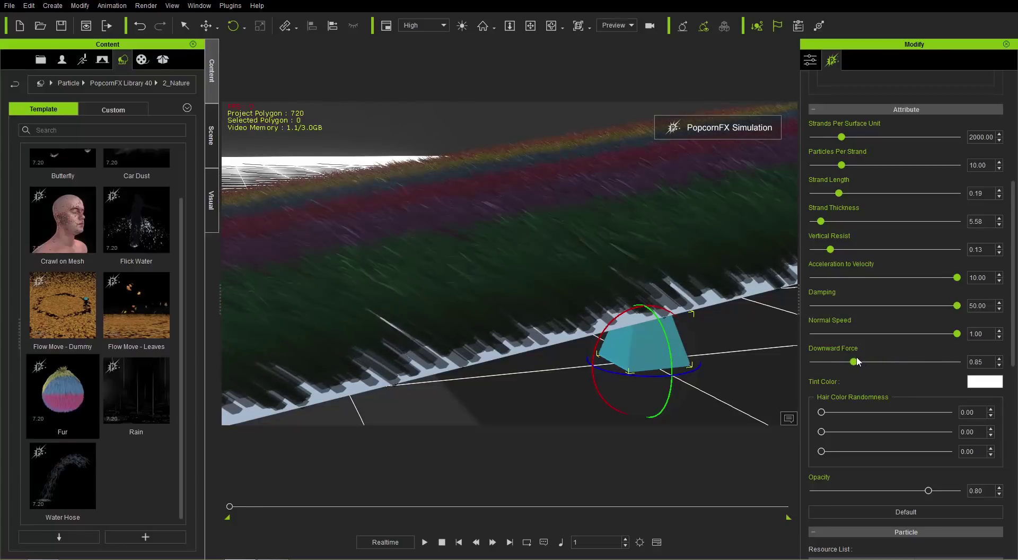
{"action": "middle_click_drag", "start_coordinate": [481, 284], "coordinate": [499, 286]}
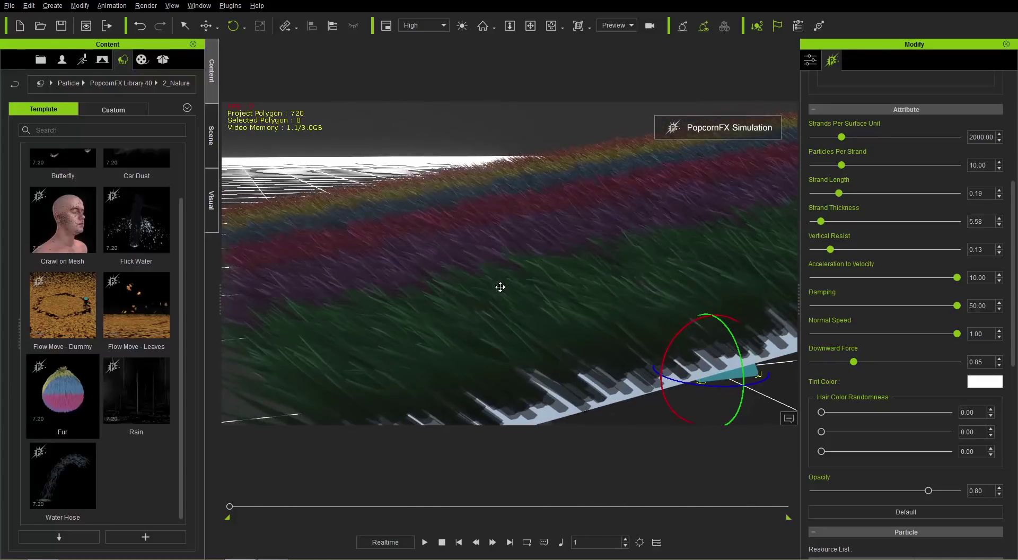
{"action": "right_click_drag", "start_coordinate": [482, 270], "coordinate": [549, 266]}
{"action": "middle_click_drag", "start_coordinate": [549, 266], "coordinate": [515, 264]}
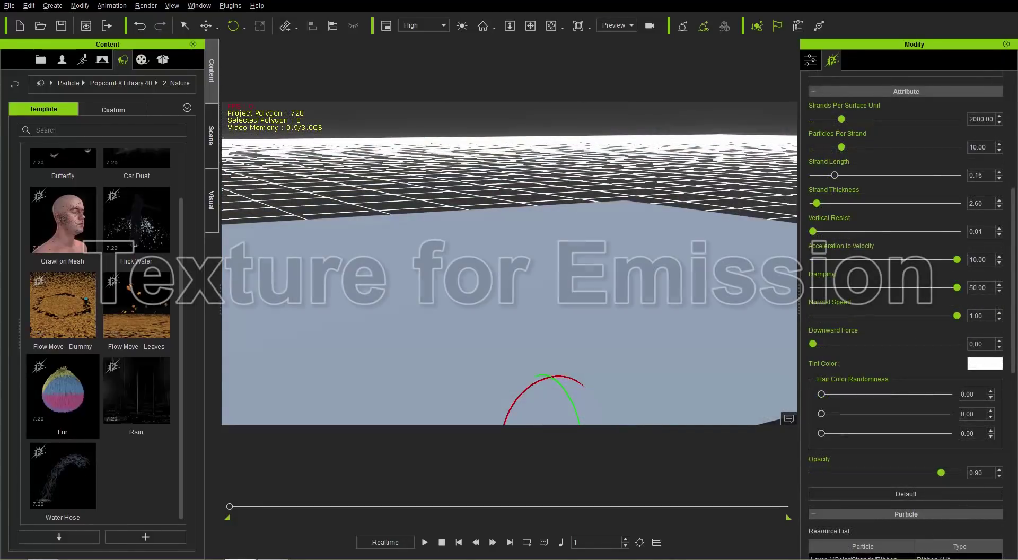
- Open the image selection for the source image of the fur emitter's Texture_for_Emission sampler
{"action": "scroll", "coordinate": [999, 222], "scroll_direction": "up", "scroll_amount": 6}
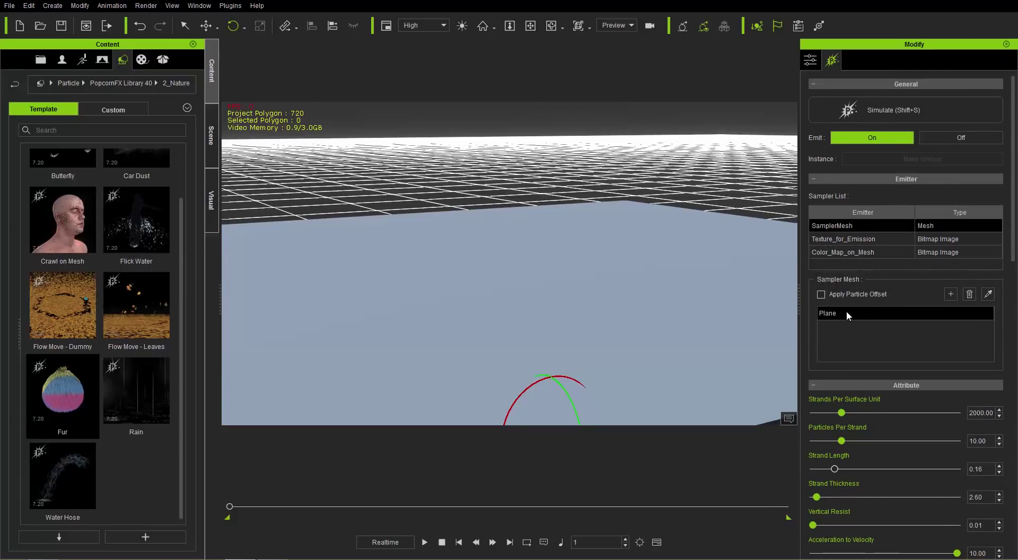
{"action": "left_click", "coordinate": [849, 244]}
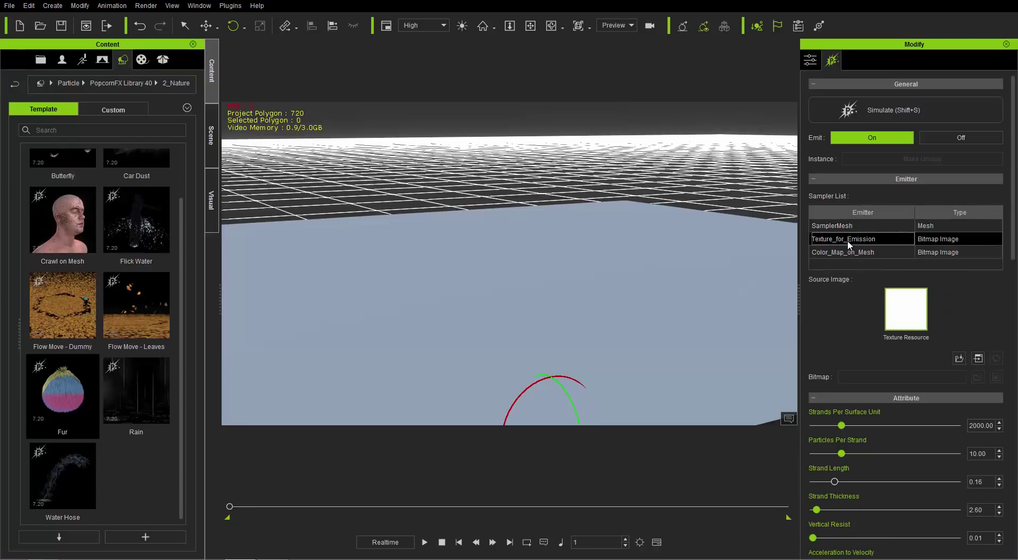
{"action": "left_click", "coordinate": [911, 312]}
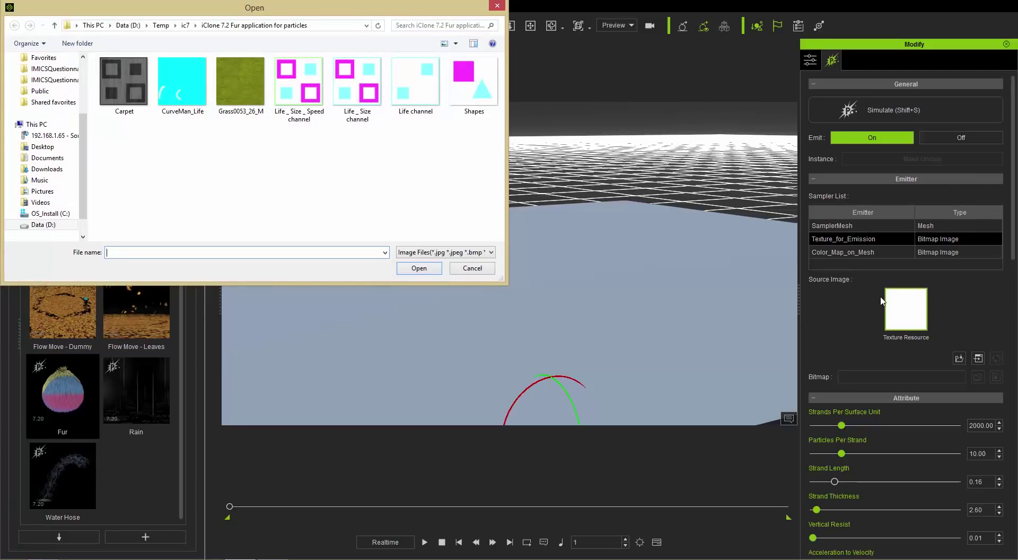
- Open the Shapes image from the texture folder in Photoshop
{"action": "left_click", "coordinate": [465, 88]}
{"action": "right_click", "coordinate": [465, 87]}
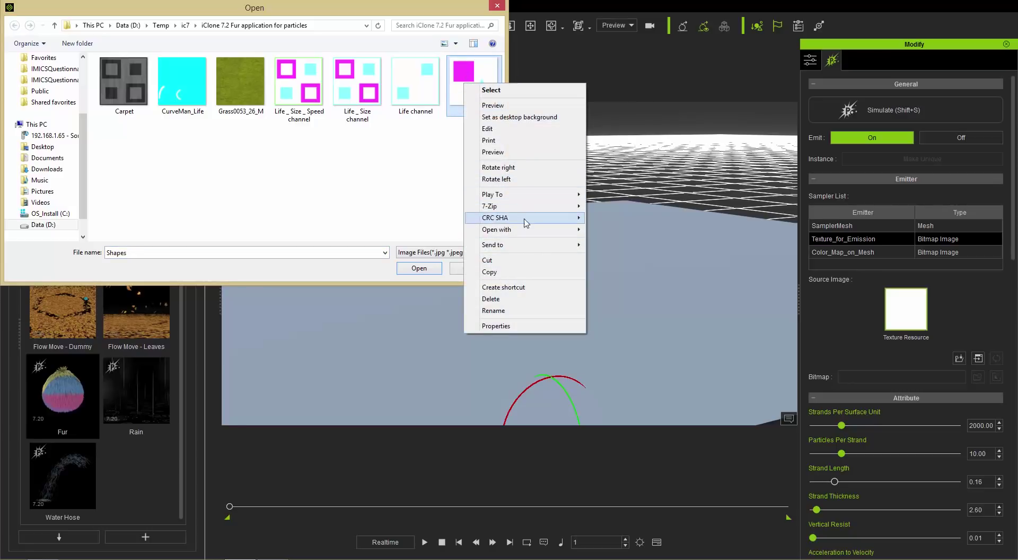
{"action": "mouse_move", "coordinate": [538, 229]}
{"action": "left_click", "coordinate": [639, 288]}
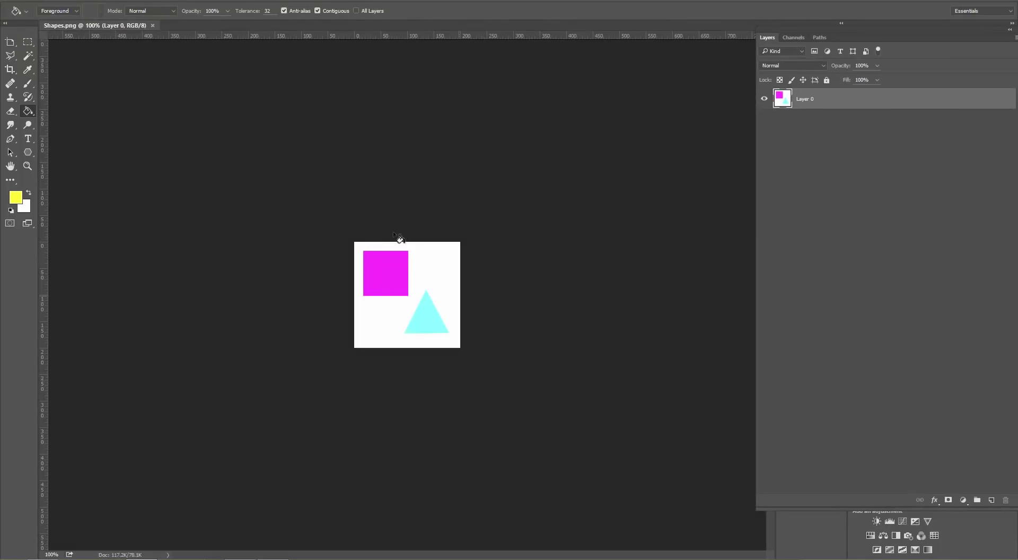
- Zoom in on the shapes, sample the magenta square with the Eyedropper, and inspect its RGB values in the color picker
{"action": "left_click", "coordinate": [10, 46]}
{"action": "left_click", "coordinate": [34, 45]}
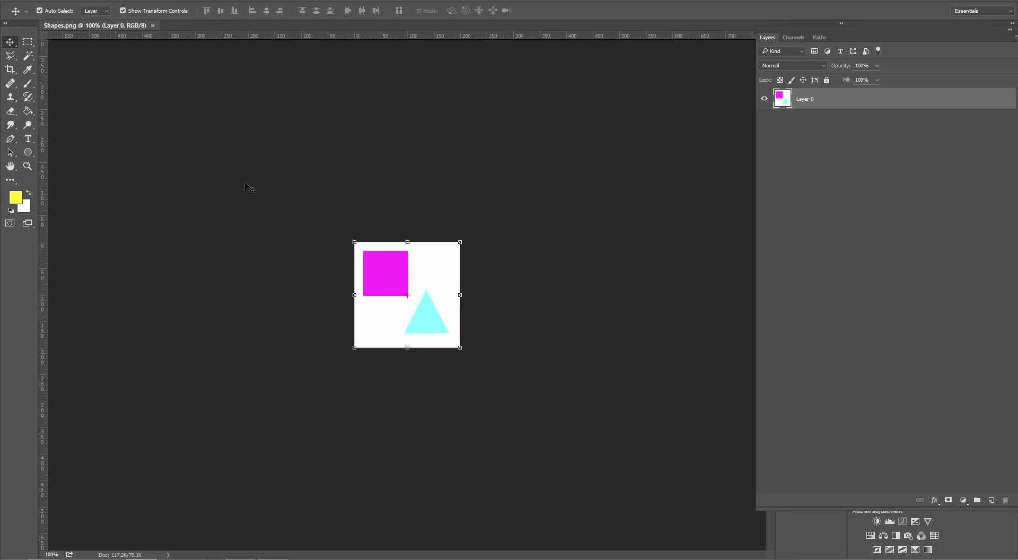
{"action": "scroll", "coordinate": [368, 286], "scroll_direction": "up", "scroll_amount": 9, "text": "alt"}
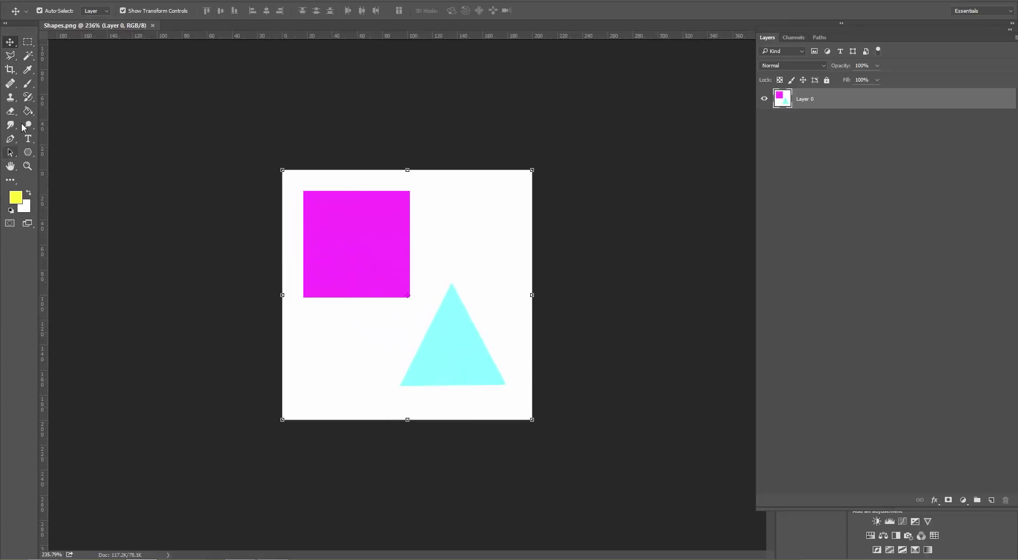
{"action": "left_click", "coordinate": [32, 68]}
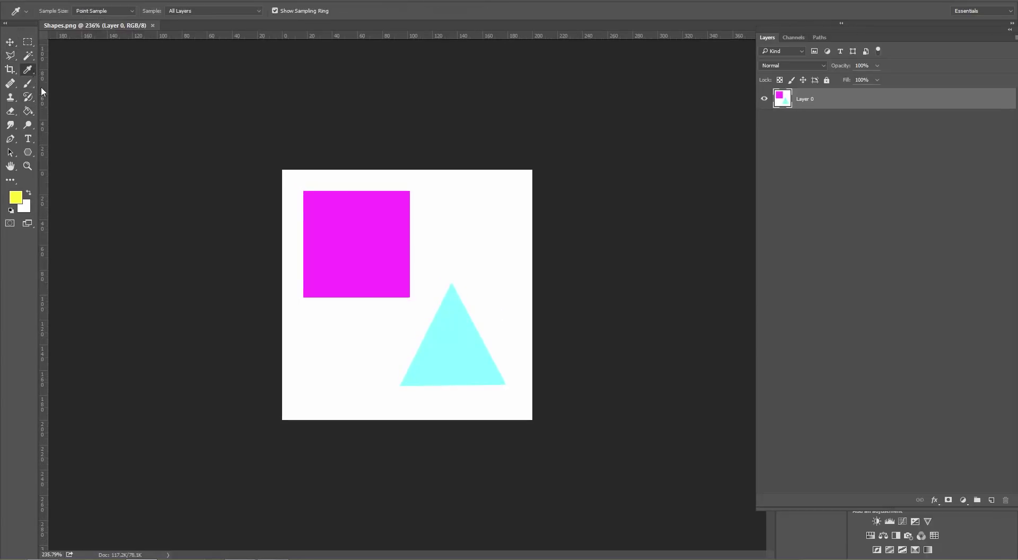
{"action": "left_click", "coordinate": [17, 200]}
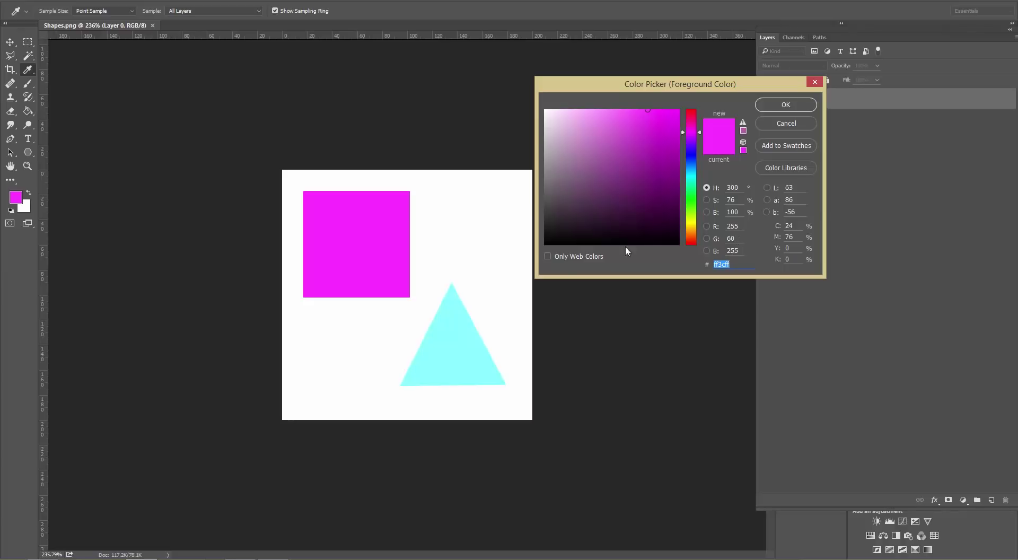
- Sample the cyan triangle, inspect its RGB values in the color picker, and close the picker without applying the color
{"action": "left_click", "coordinate": [462, 342]}
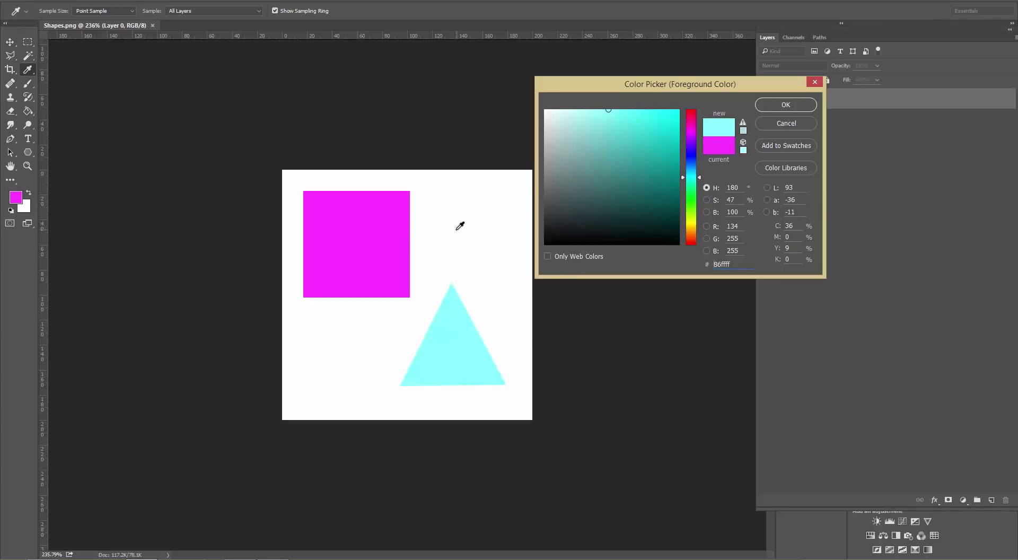
{"action": "left_click", "coordinate": [796, 123]}
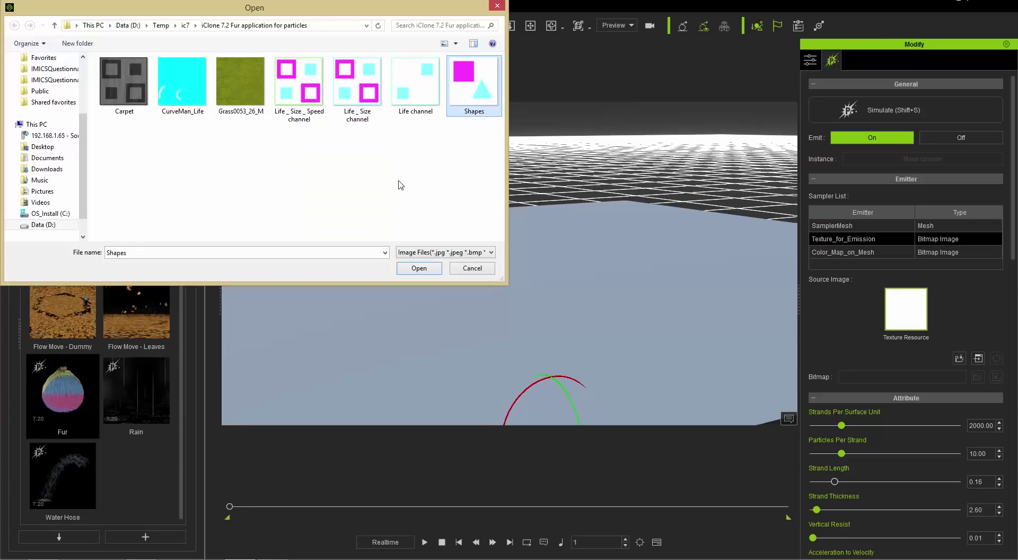
- Load the Shapes image as the source image of the Texture_for_Emission sampler in iClone and start the particle simulation
{"action": "left_click", "coordinate": [418, 268]}
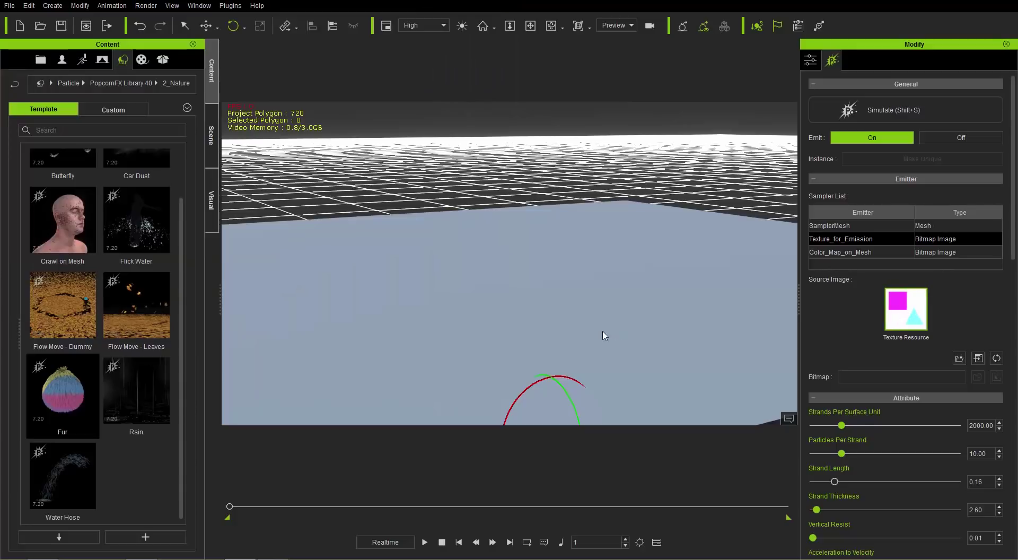
{"action": "key", "text": "shift+s"}
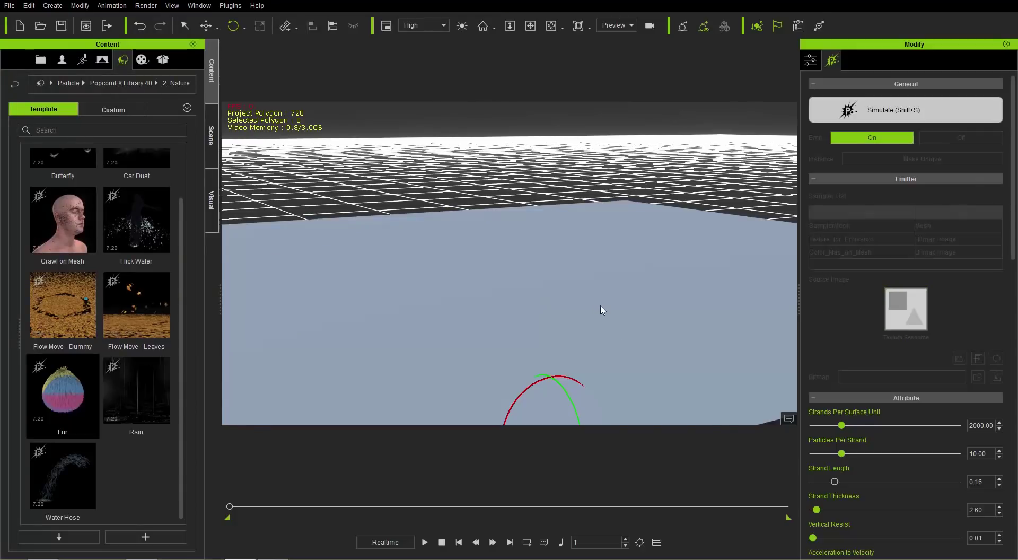
- Examine from several angles how the square and triangle areas affect the simulated strands, and stop the simulation
{"action": "right_click_drag", "start_coordinate": [496, 233], "coordinate": [736, 276]}
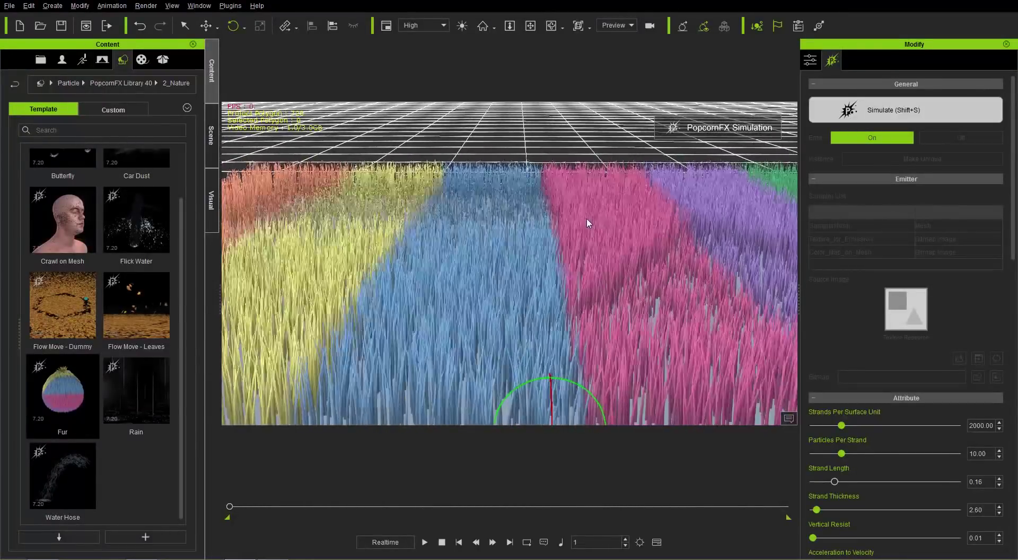
{"action": "right_click_drag", "start_coordinate": [587, 220], "coordinate": [670, 256]}
{"action": "right_click_drag", "start_coordinate": [493, 258], "coordinate": [542, 259]}
{"action": "middle_click_drag", "start_coordinate": [541, 259], "coordinate": [622, 260]}
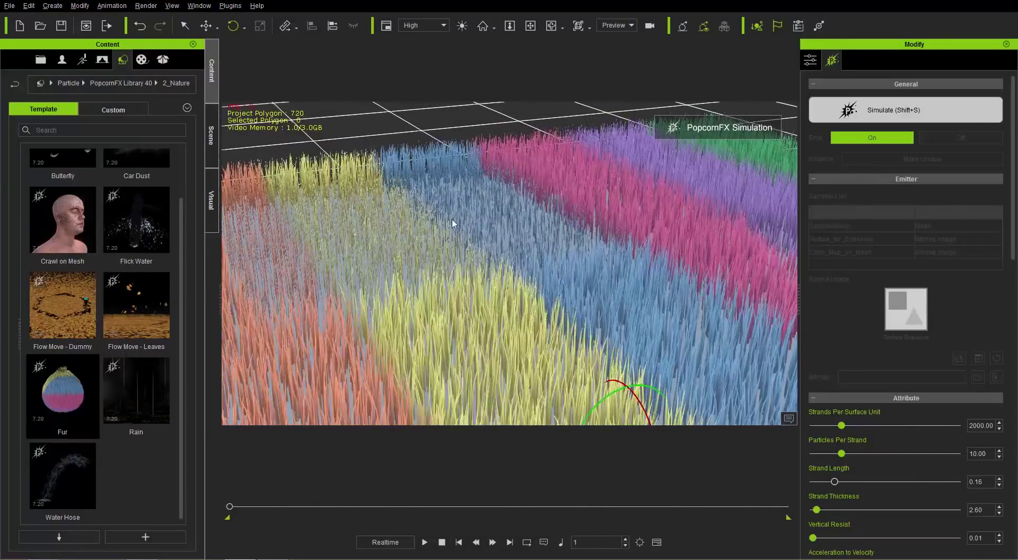
{"action": "middle_click_drag", "start_coordinate": [453, 267], "coordinate": [541, 275]}
{"action": "scroll", "coordinate": [541, 278], "scroll_direction": "up", "scroll_amount": 6}
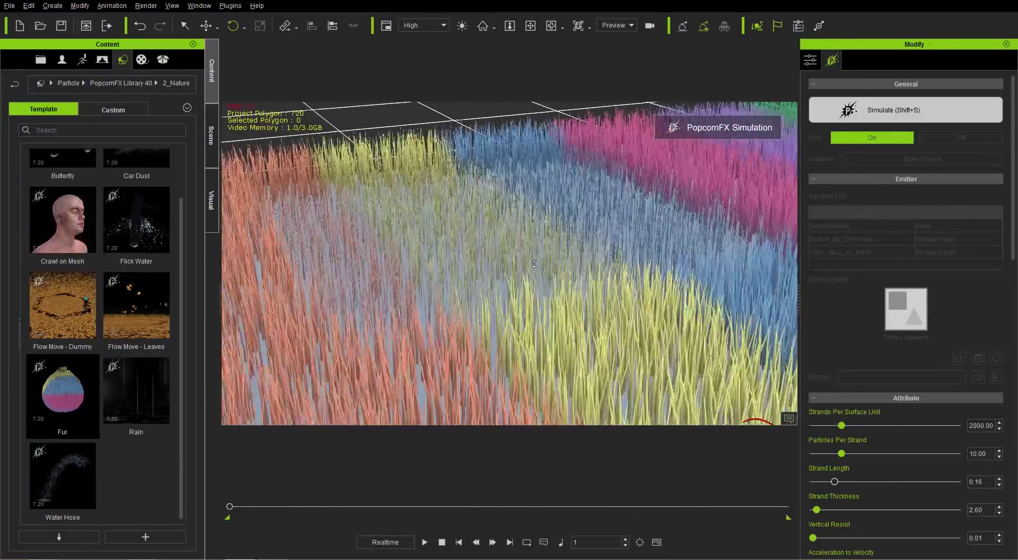
{"action": "right_click_drag", "start_coordinate": [467, 289], "coordinate": [621, 302]}
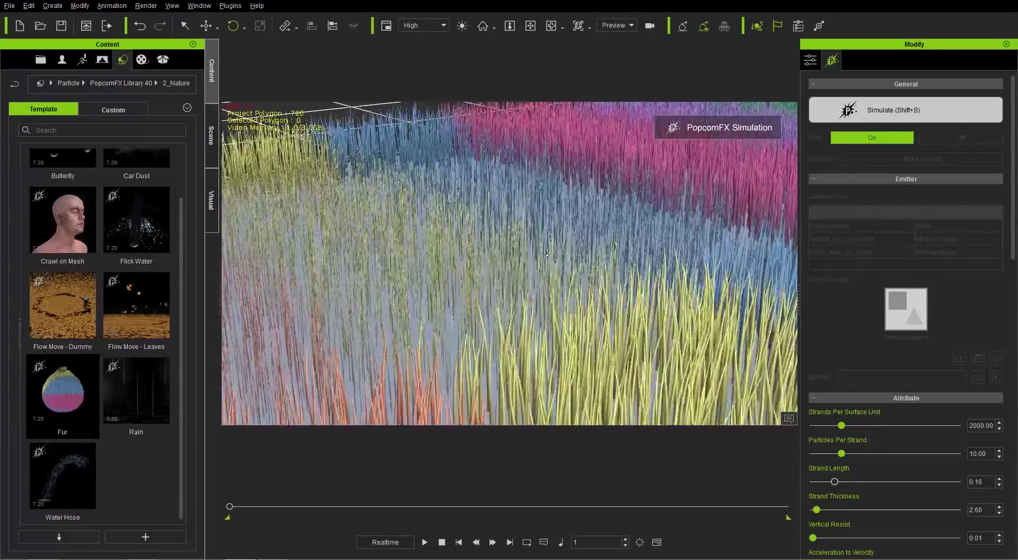
{"action": "scroll", "coordinate": [622, 302], "scroll_direction": "down", "scroll_amount": 6}
{"action": "middle_click_drag", "start_coordinate": [621, 302], "coordinate": [487, 293]}
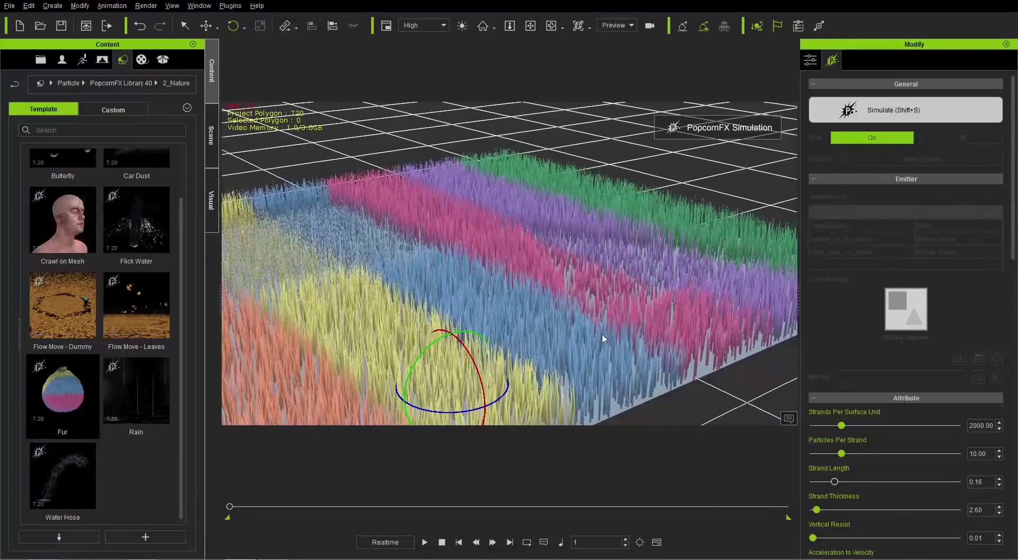
{"action": "middle_click_drag", "start_coordinate": [602, 333], "coordinate": [616, 309]}
{"action": "key", "text": "shift+s"}
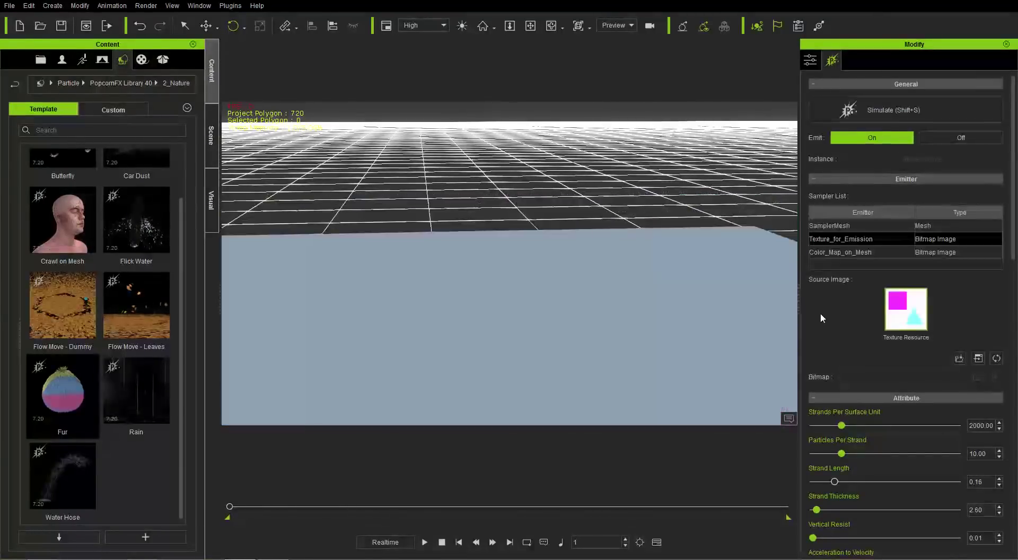
- Launch the emission texture for editing in Photoshop and close the Shapes.png document
{"action": "left_click", "coordinate": [982, 359]}
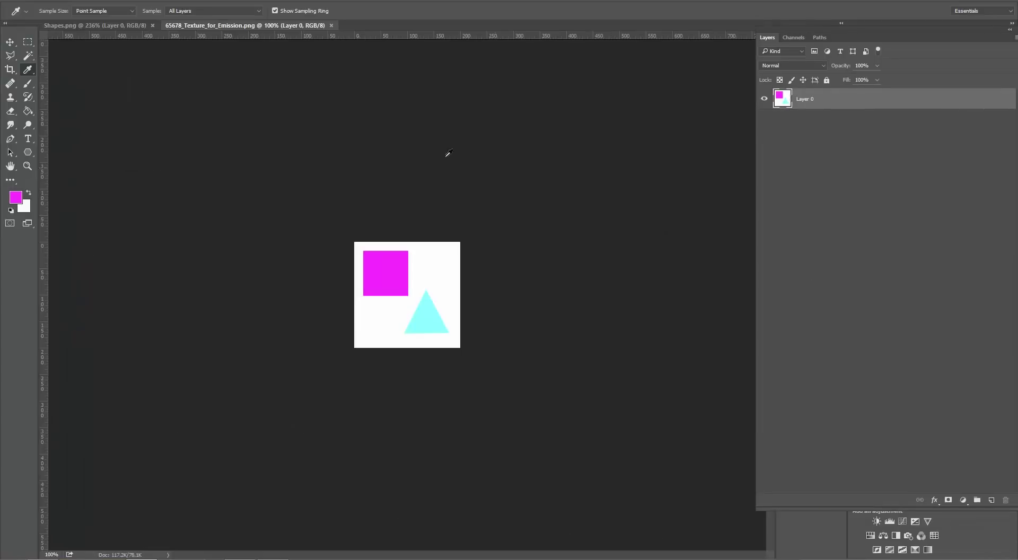
{"action": "left_click", "coordinate": [153, 25]}
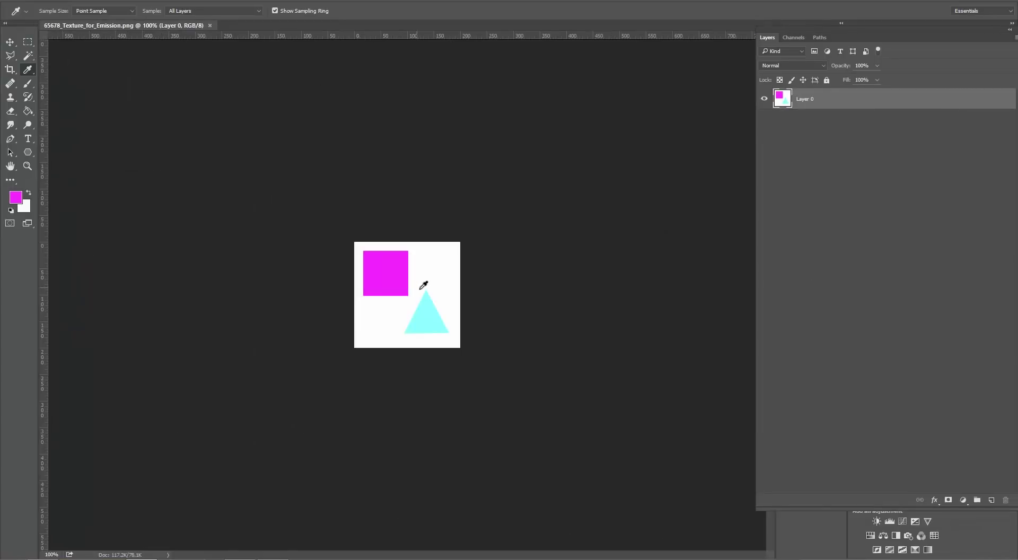
- Sample the square's magenta and fill the cyan triangle with it using the Paint Bucket tool
{"action": "scroll", "coordinate": [463, 344], "scroll_direction": "up", "scroll_amount": 11, "text": "alt"}
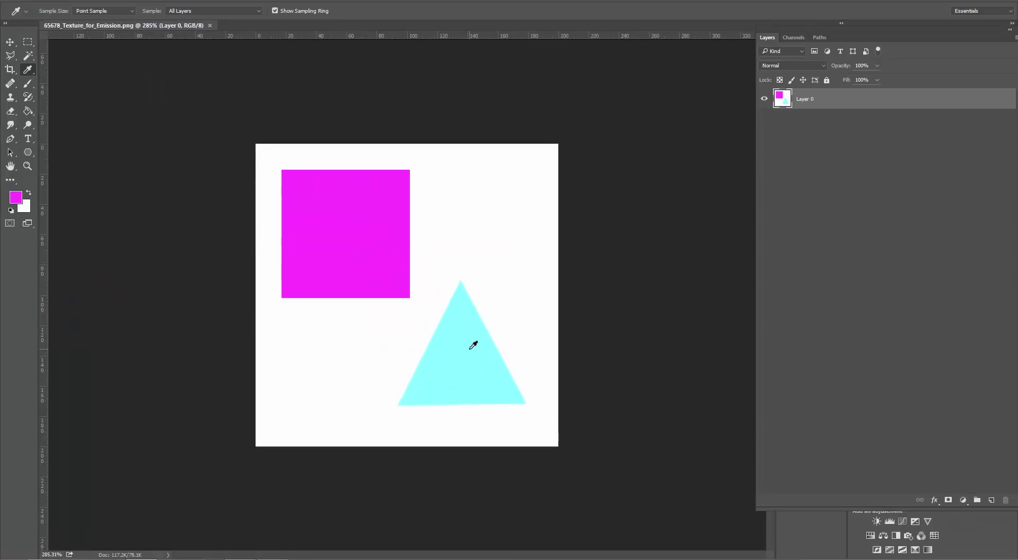
{"action": "left_click", "coordinate": [472, 345]}
{"action": "left_click", "coordinate": [370, 245]}
{"action": "left_click", "coordinate": [28, 111]}
{"action": "left_click", "coordinate": [455, 386]}
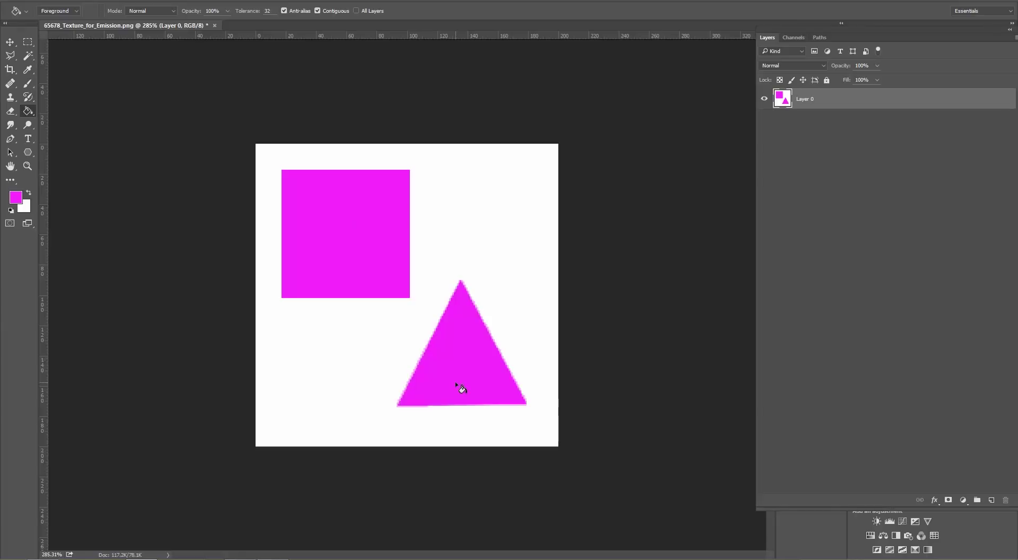
- Save the edited emission texture and switch back to iClone
{"action": "key", "text": "alt+f"}
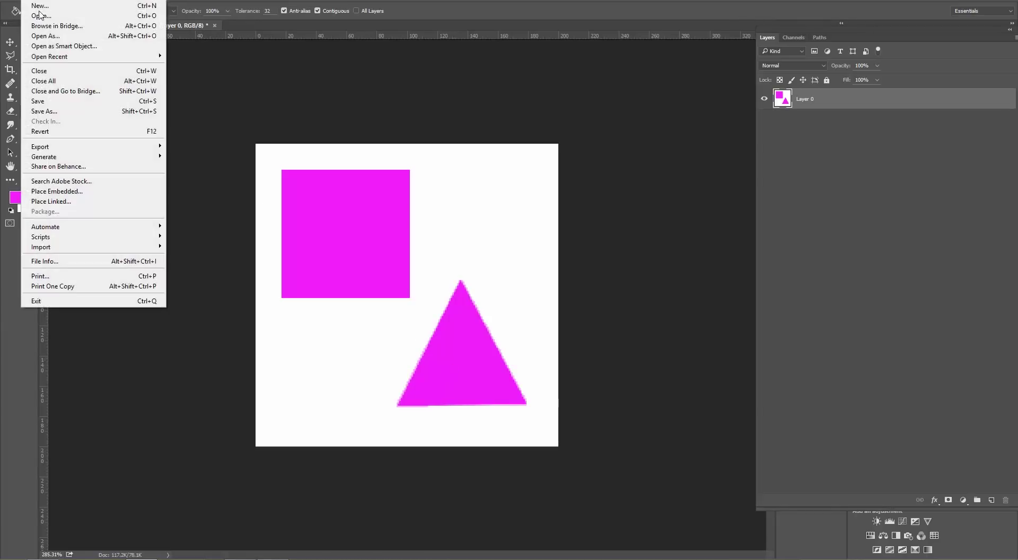
{"action": "left_click", "coordinate": [59, 103]}
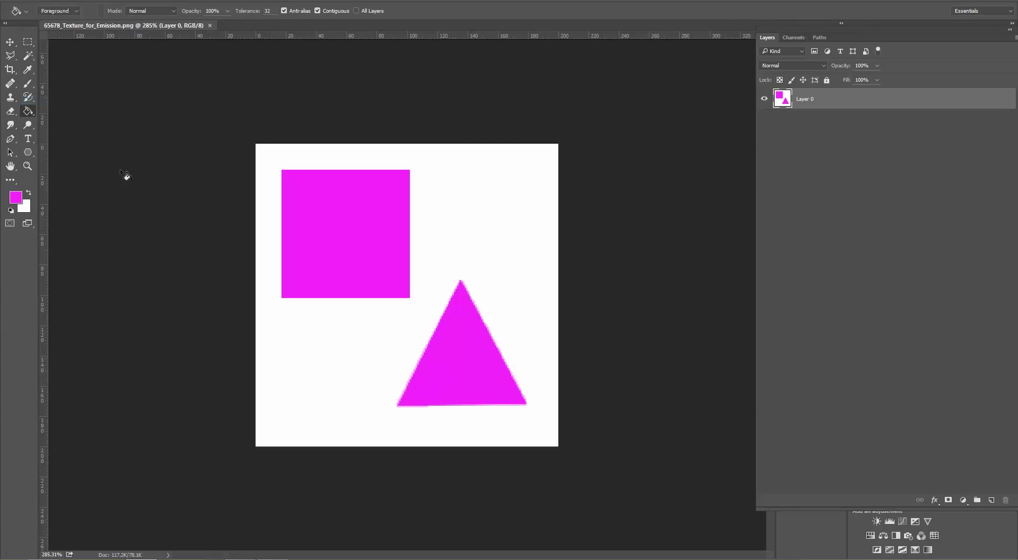
{"action": "key", "text": "alt+Tab"}
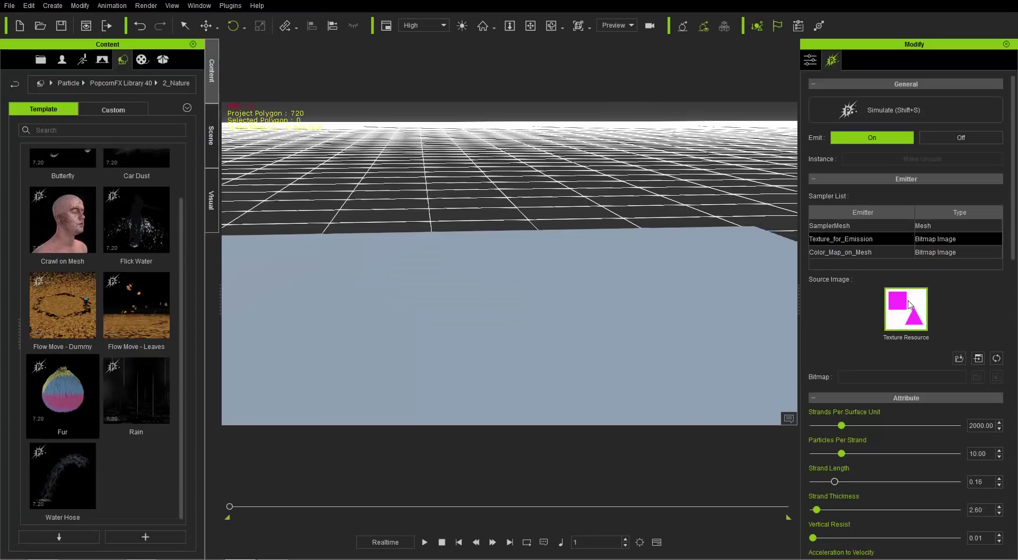
- Simulate the fur with the edited emission texture, inspect the strands in the shape areas, and stop the simulation
{"action": "key", "text": "shift+s"}
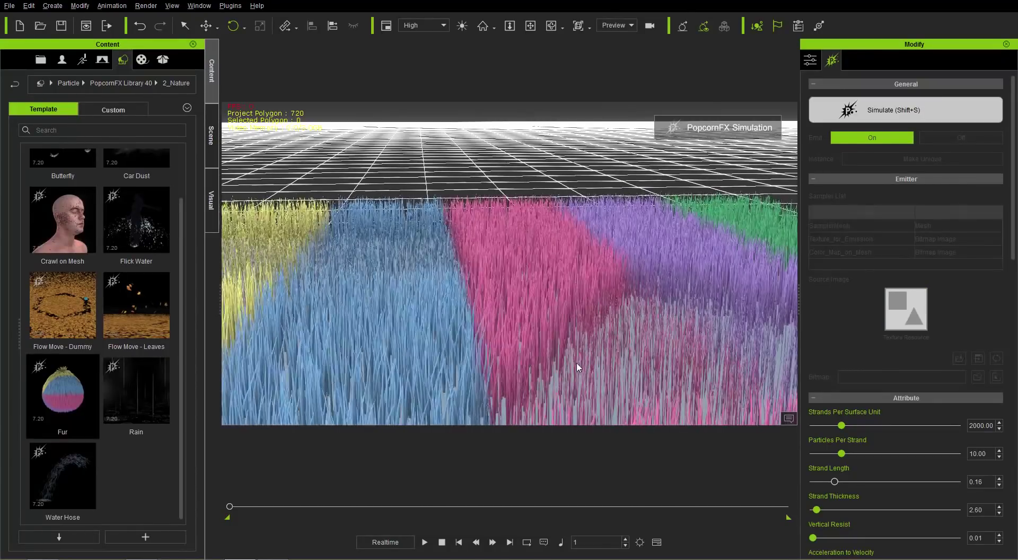
{"action": "right_click_drag", "start_coordinate": [576, 372], "coordinate": [549, 281]}
{"action": "scroll", "coordinate": [549, 278], "scroll_direction": "down", "scroll_amount": 4}
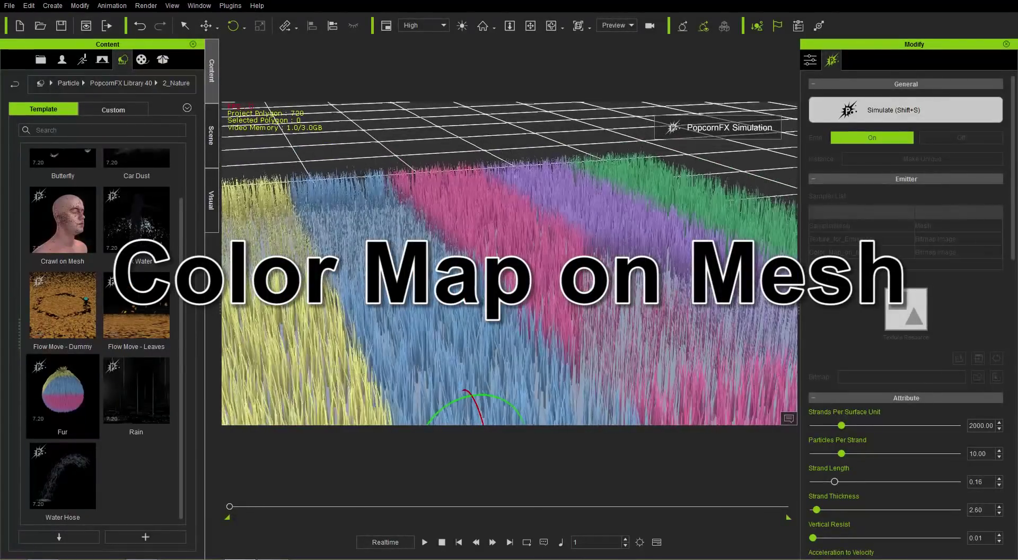
{"action": "key", "text": "shift+s"}
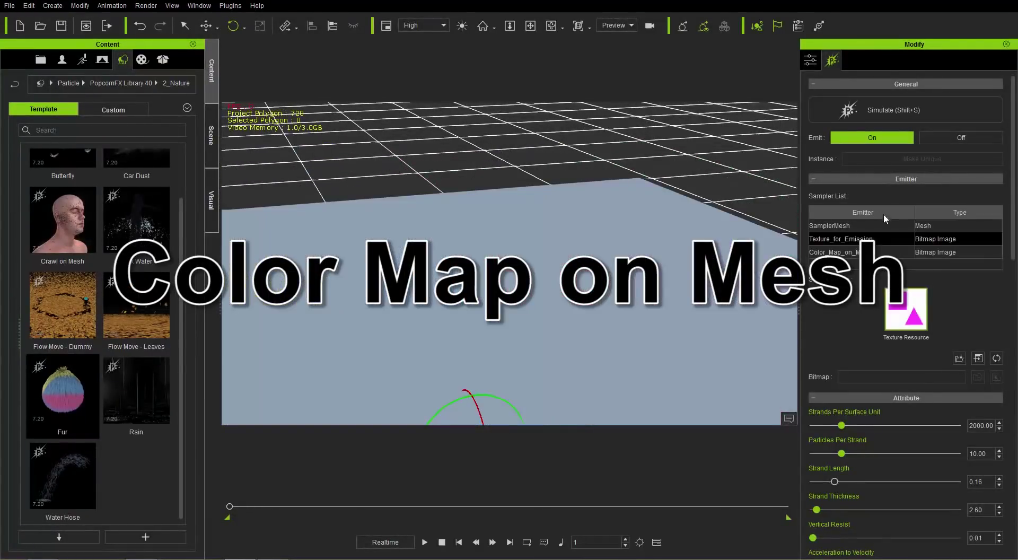
- Load the Shapes image as the source image of the Color_Map_on_Mesh sampler and simulate the fur
{"action": "left_click", "coordinate": [907, 306]}
{"action": "double_click", "coordinate": [473, 98]}
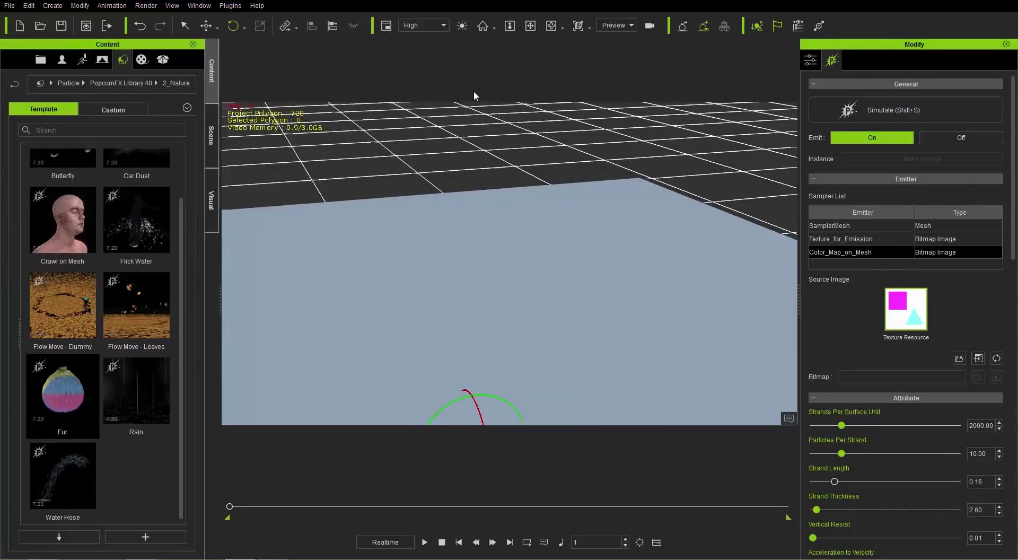
{"action": "key", "text": "shift+s"}
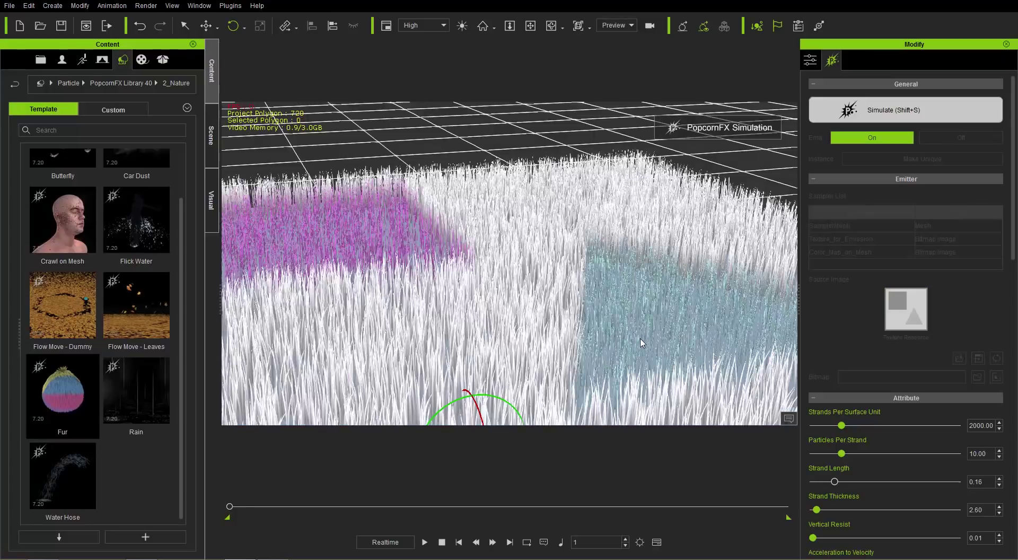
- Inspect the magenta and cyan strand areas up close and from above, and stop the simulation
{"action": "right_click_drag", "start_coordinate": [699, 328], "coordinate": [544, 300]}
{"action": "scroll", "coordinate": [544, 299], "scroll_direction": "up", "scroll_amount": 5}
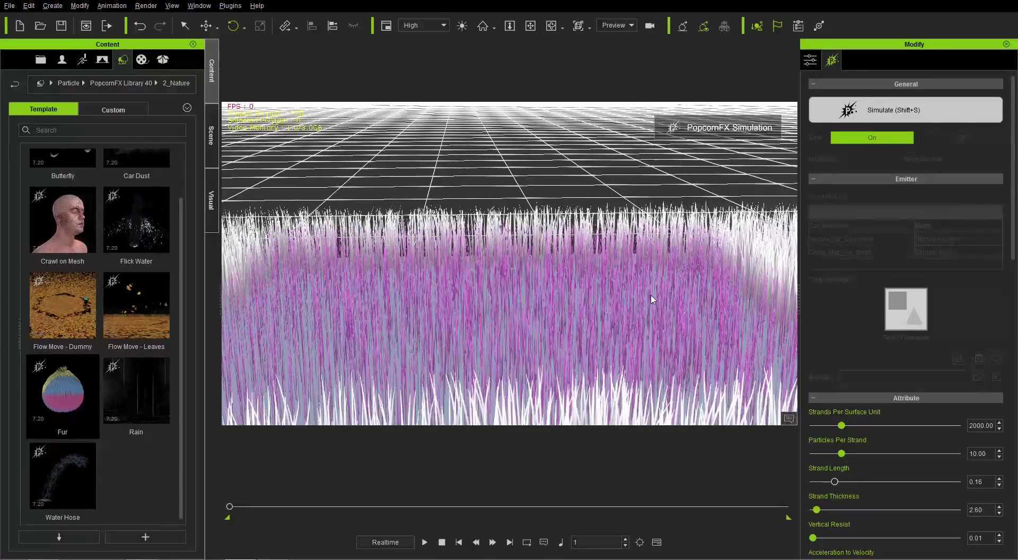
{"action": "scroll", "coordinate": [663, 318], "scroll_direction": "down", "scroll_amount": 6}
{"action": "middle_click_drag", "start_coordinate": [683, 336], "coordinate": [625, 305]}
{"action": "right_click_drag", "start_coordinate": [625, 305], "coordinate": [634, 319]}
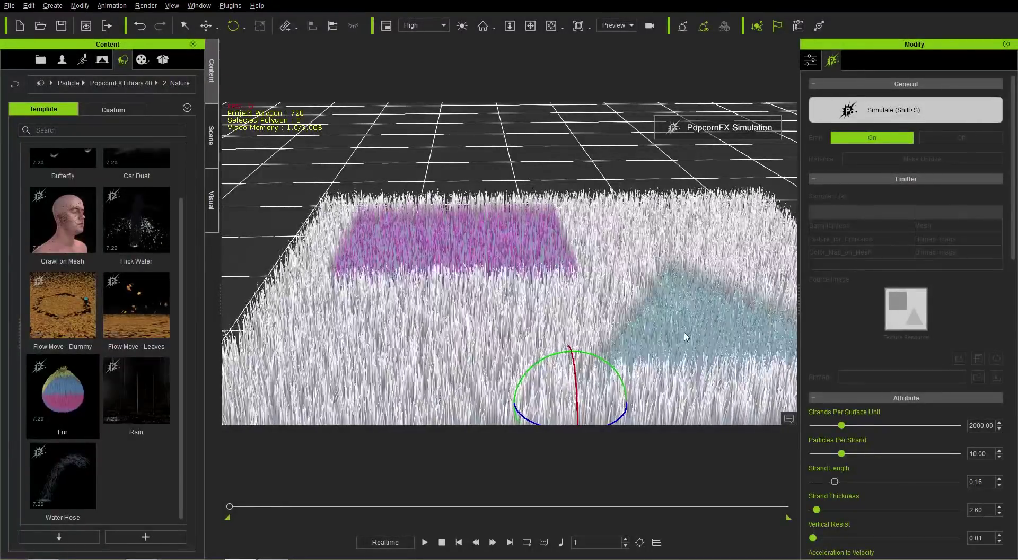
{"action": "key", "text": "shift+s"}
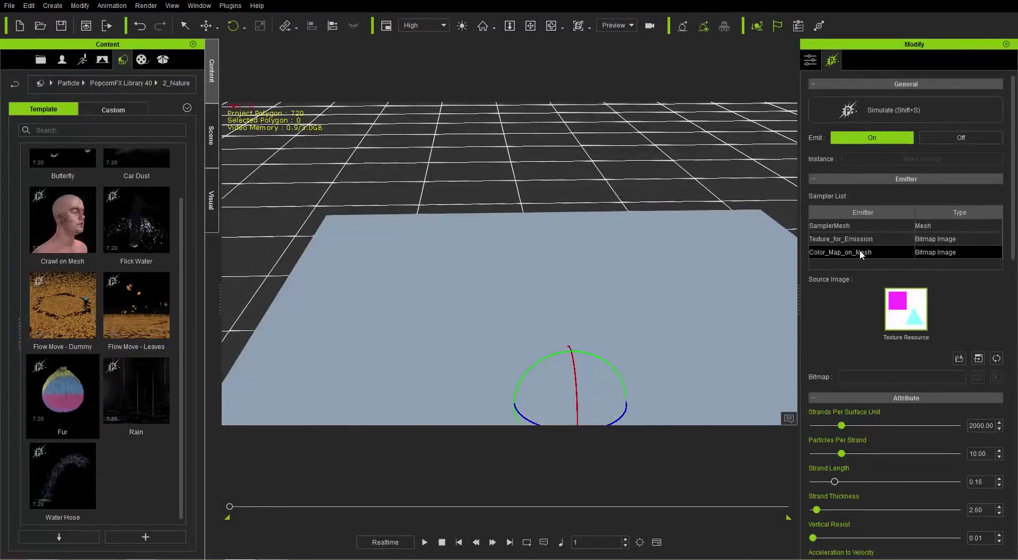
- Replace the Color_Map_on_Mesh source image with Grass0053_26_M and preview the colored strands in a simulation
{"action": "left_click", "coordinate": [906, 312]}
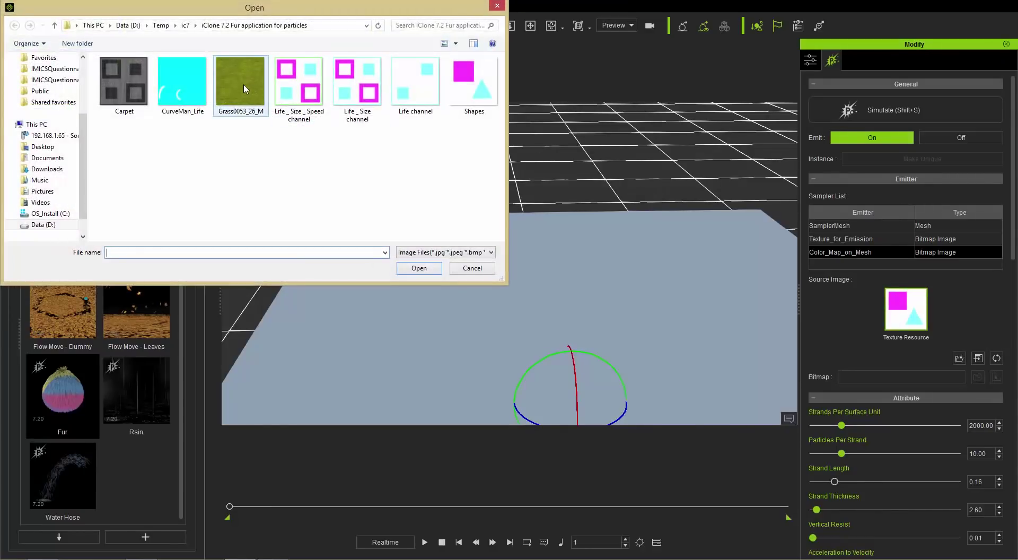
{"action": "double_click", "coordinate": [244, 84]}
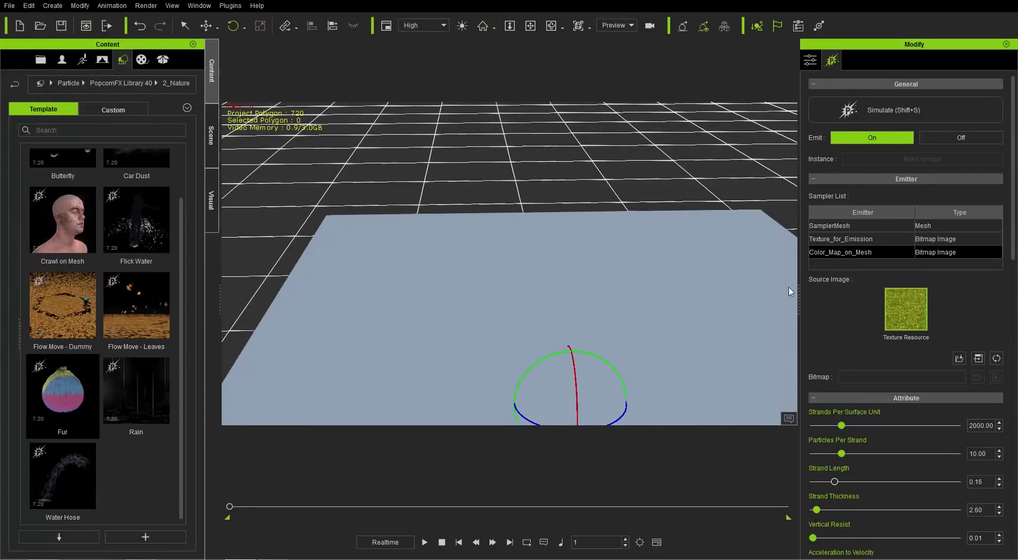
{"action": "key", "text": "shift+s"}
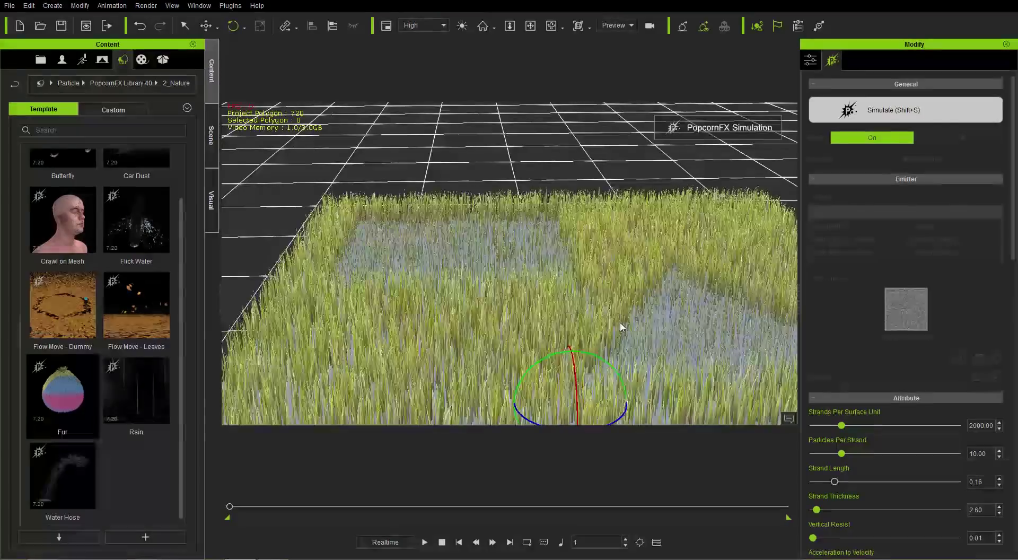
{"action": "right_click_drag", "start_coordinate": [642, 345], "coordinate": [652, 339]}
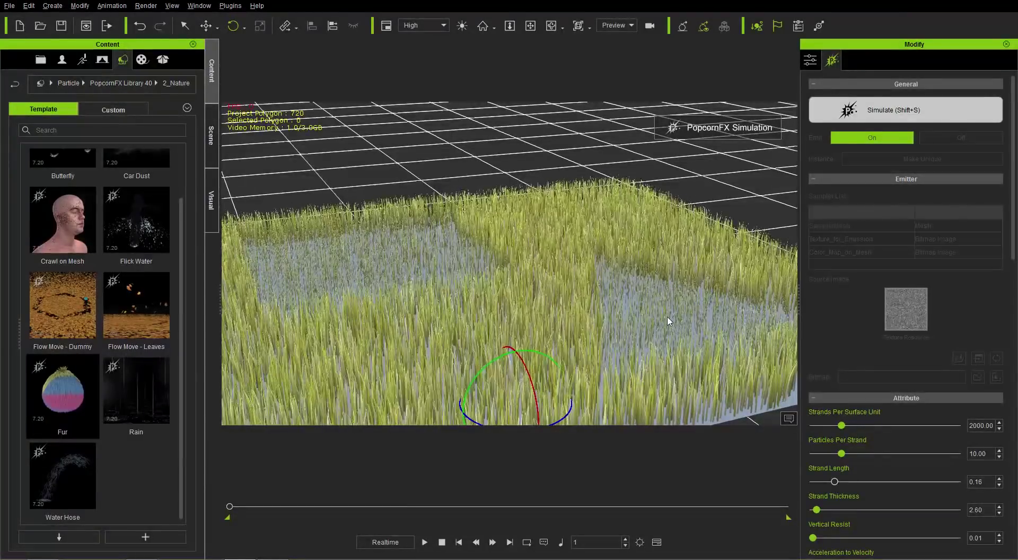
{"action": "key", "text": "shift+s"}
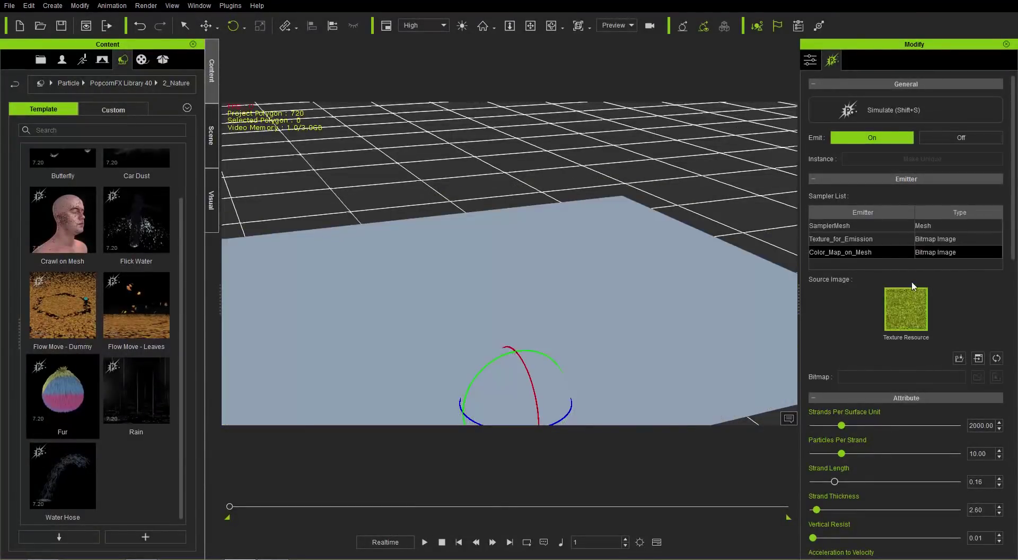
- Reset the Texture_for_Emission sampler's source image to its default and preview the grass across the whole plane
{"action": "left_click", "coordinate": [859, 239]}
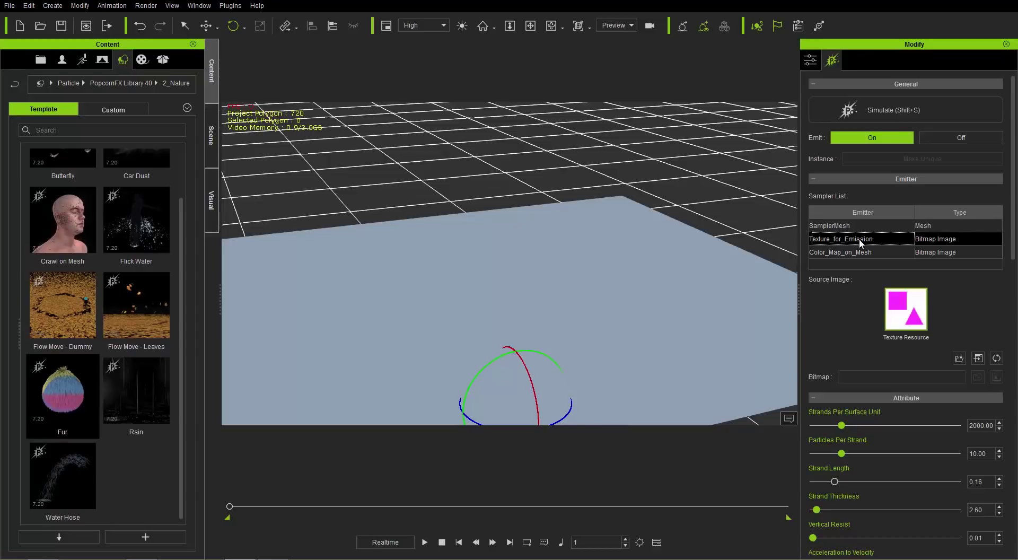
{"action": "left_click", "coordinate": [996, 359]}
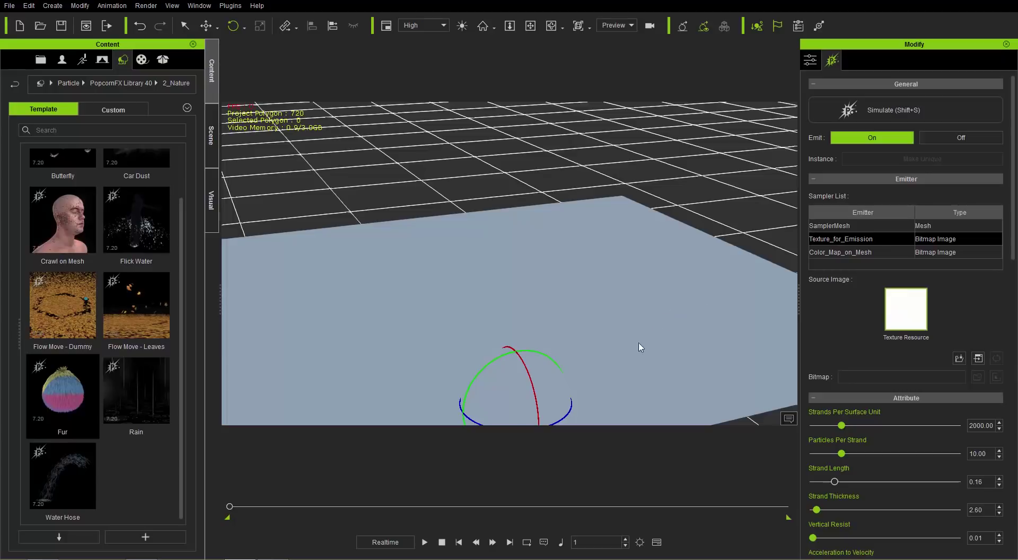
{"action": "key", "text": "shift+s"}
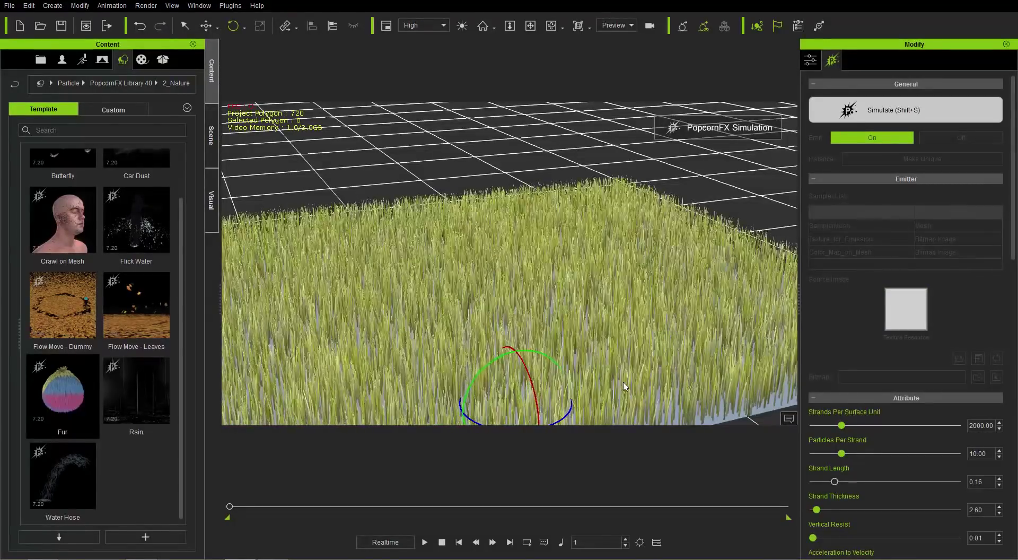
{"action": "right_click_drag", "start_coordinate": [623, 308], "coordinate": [622, 330]}
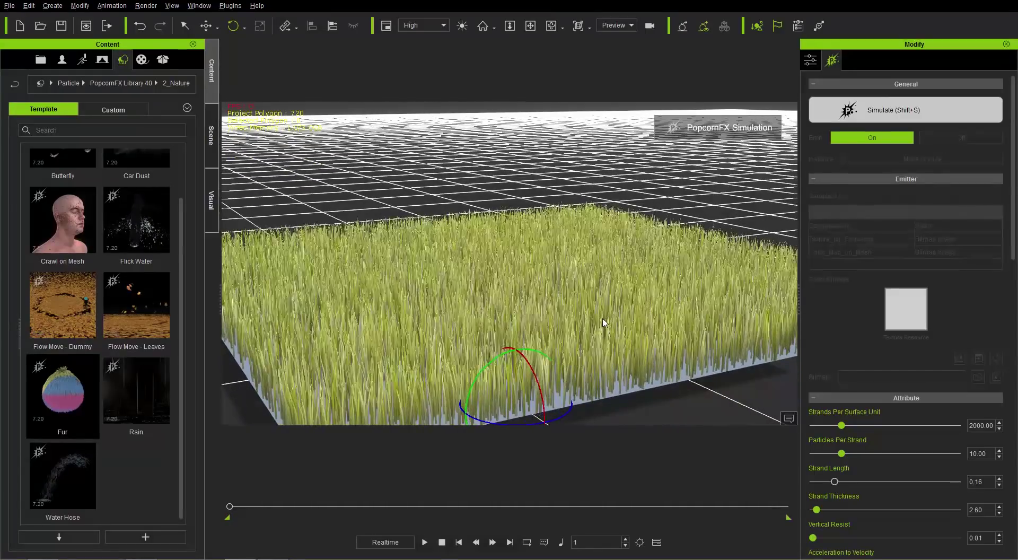
{"action": "key", "text": "shift+s"}
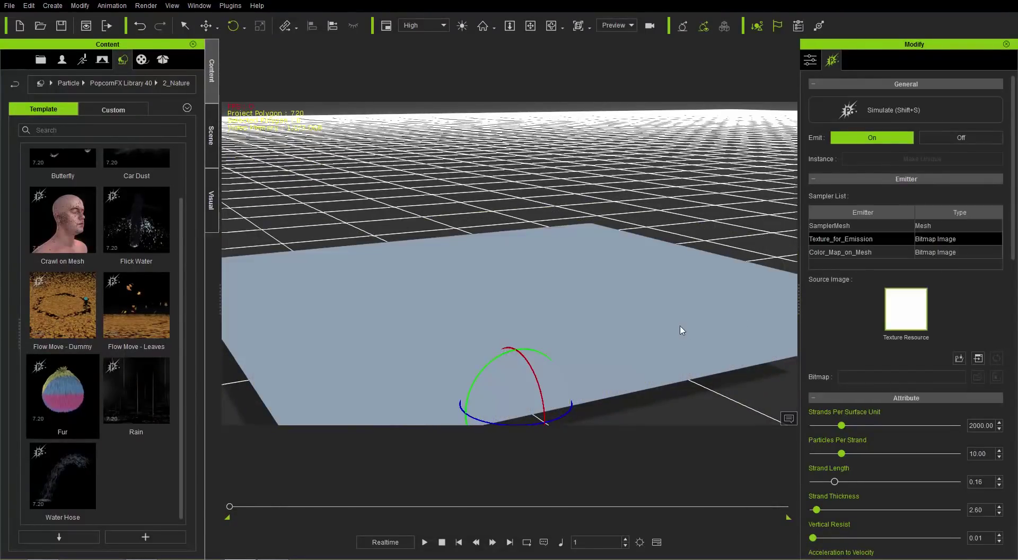
- Load the grass image as the Base Color texture of the plane's material
{"action": "left_click", "coordinate": [693, 307]}
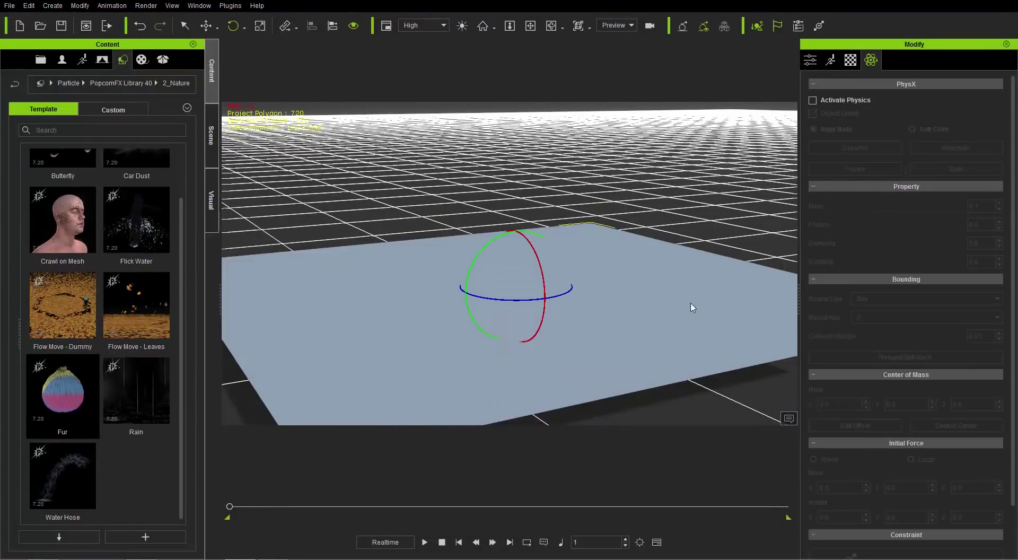
{"action": "left_click", "coordinate": [850, 61]}
{"action": "double_click", "coordinate": [856, 295]}
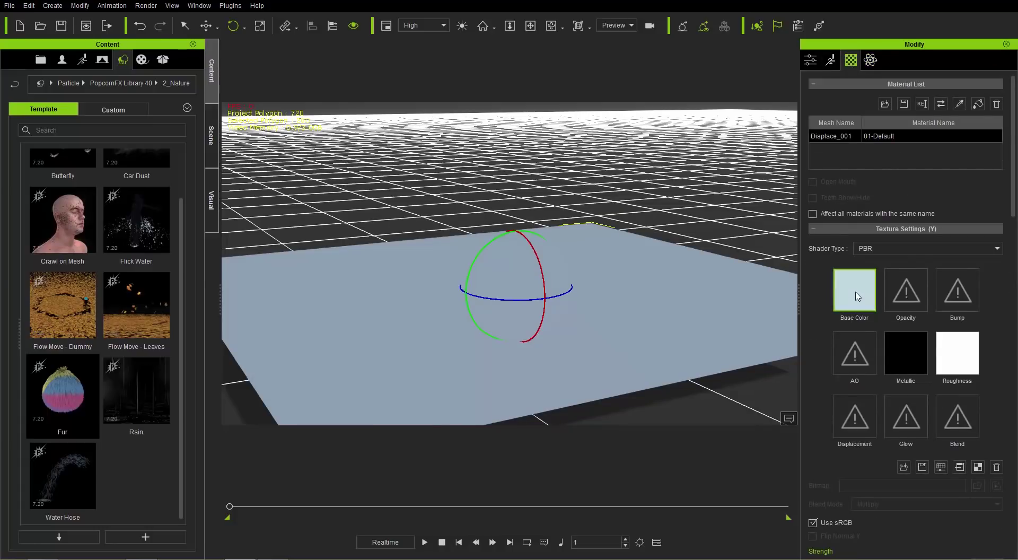
{"action": "double_click", "coordinate": [427, 96]}
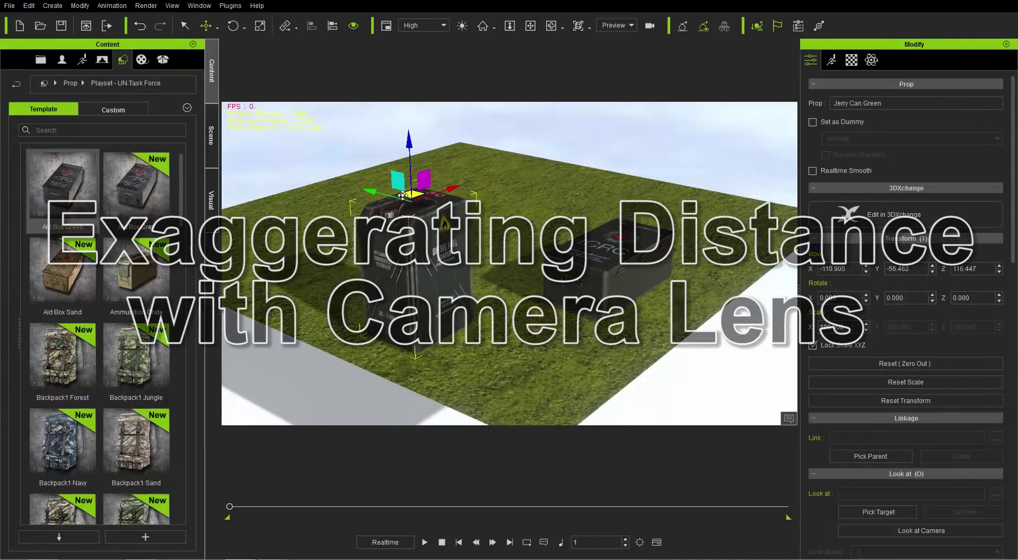
- Move the Aid Box Green prop nearer the plane's front corner, to about X -59.6 and Y -103.5, and lower it to about Z 62.4
{"action": "left_click", "coordinate": [597, 268]}
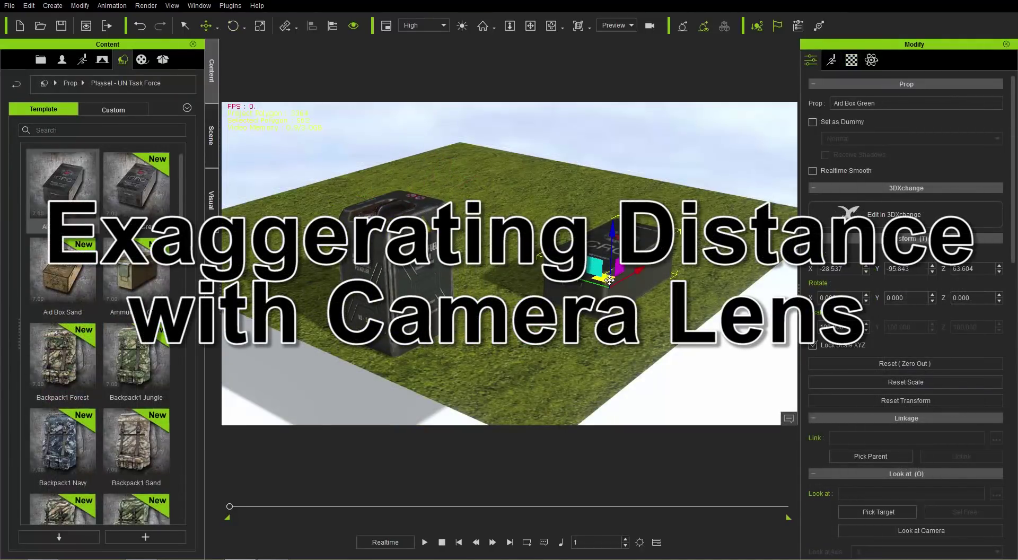
{"action": "left_click_drag", "start_coordinate": [604, 280], "coordinate": [583, 313]}
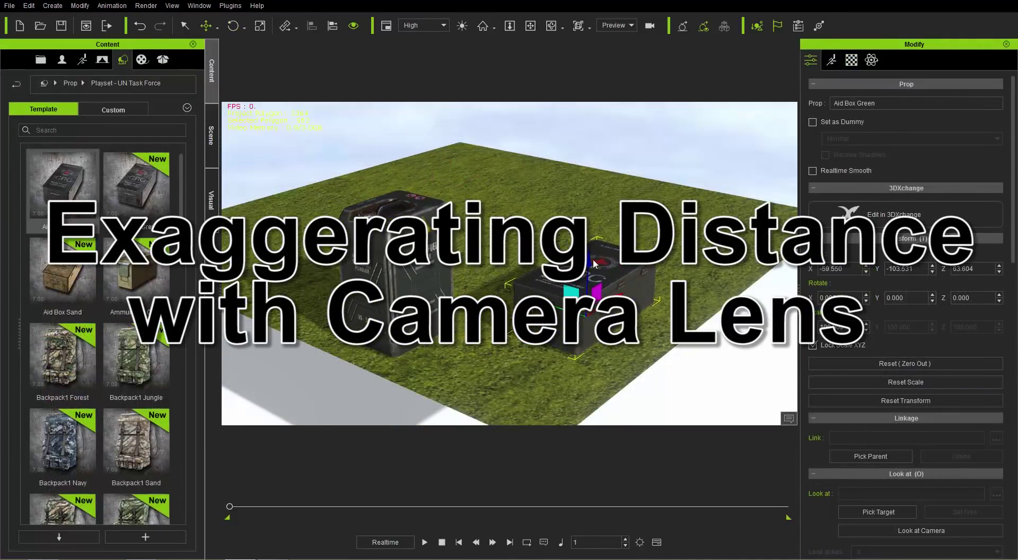
{"action": "left_click_drag", "start_coordinate": [588, 260], "coordinate": [589, 264]}
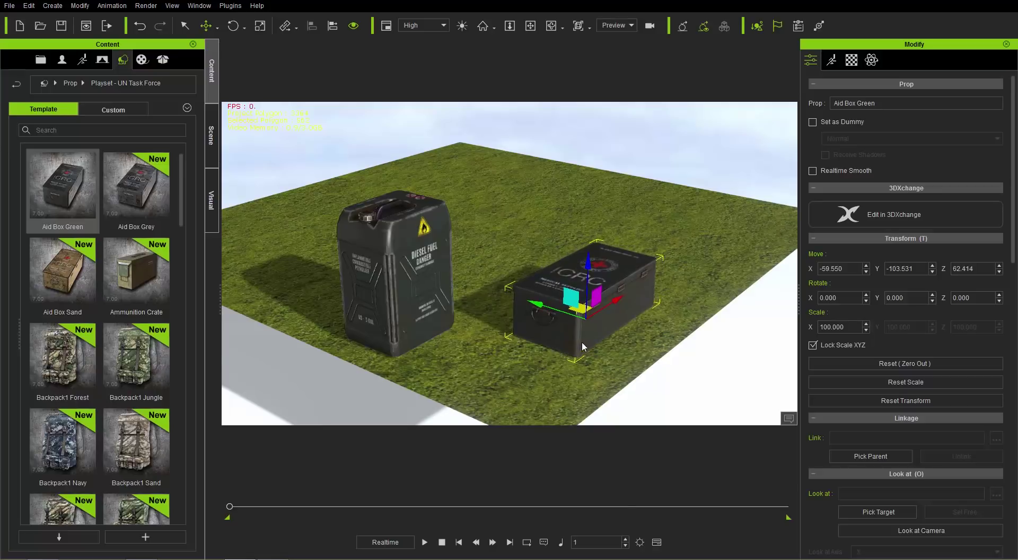
{"action": "right_click_drag", "start_coordinate": [563, 375], "coordinate": [561, 339]}
{"action": "middle_click_drag", "start_coordinate": [568, 335], "coordinate": [540, 348]}
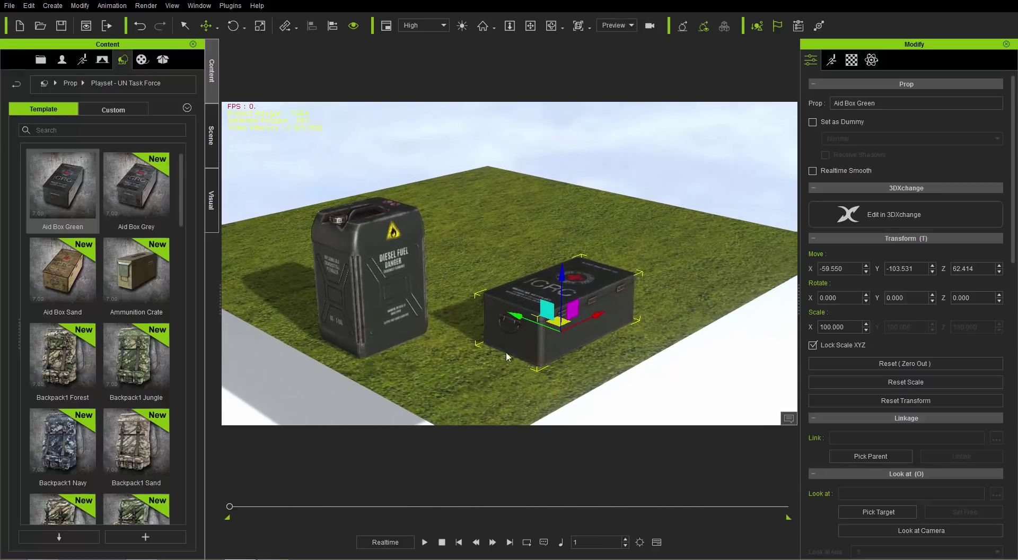
- Simulate the Fur particle and examine the grass around the jerry can and aid box from a low angle
{"action": "left_click", "coordinate": [210, 135]}
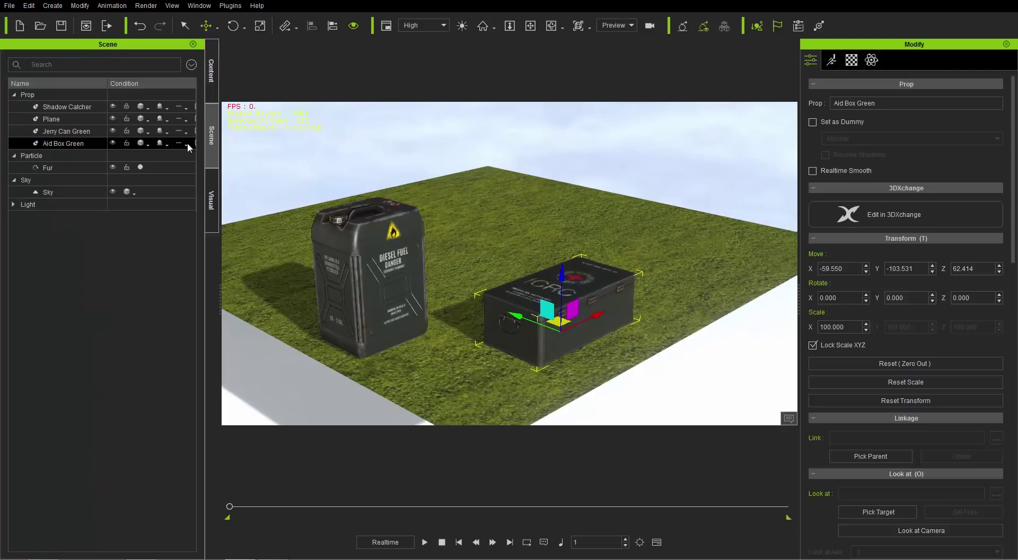
{"action": "left_click", "coordinate": [46, 167]}
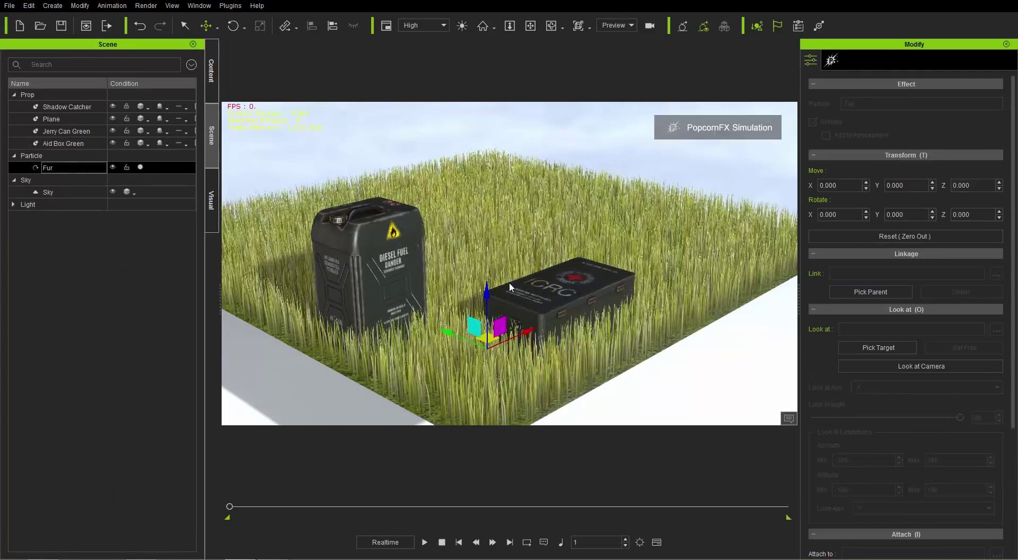
{"action": "mouse_move", "coordinate": [508, 281]}
{"action": "right_mouse_down"}
{"action": "mouse_move", "coordinate": [526, 302]}
{"action": "mouse_move", "coordinate": [503, 266]}
{"action": "right_mouse_up"}
{"action": "middle_click_drag", "start_coordinate": [502, 267], "coordinate": [522, 294]}
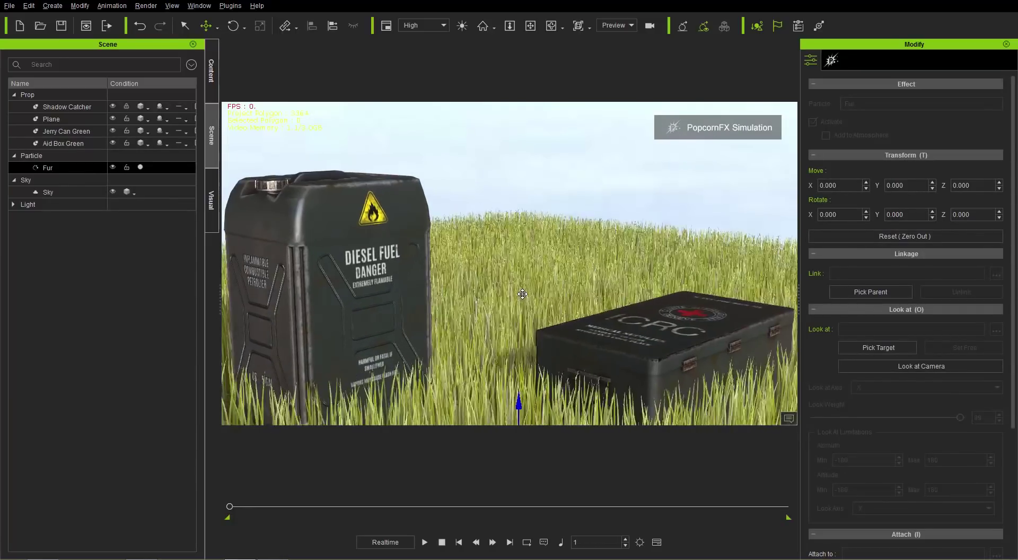
{"action": "right_click_drag", "start_coordinate": [522, 294], "coordinate": [542, 303]}
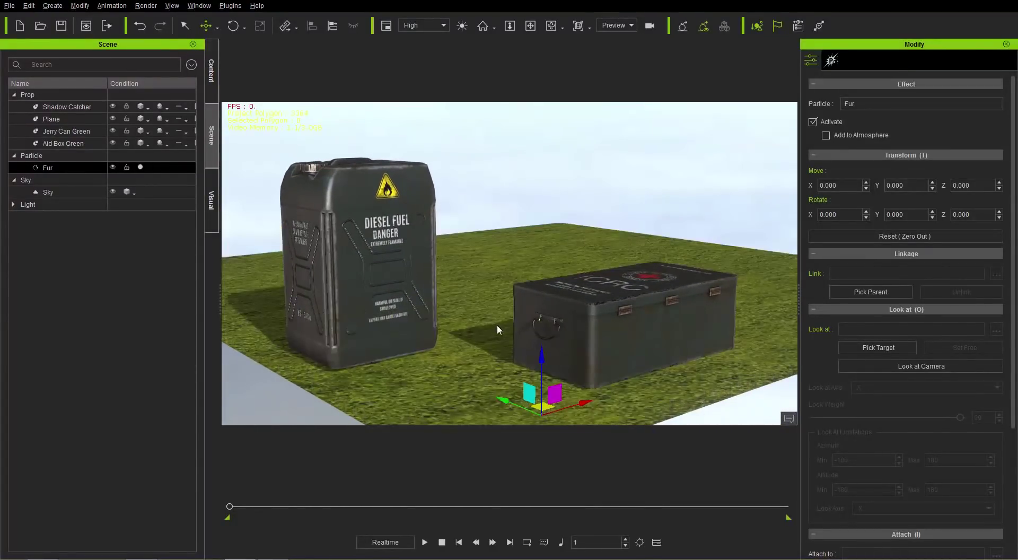
- Create a new camera, set its focal length to 20 mm, and bring the view in close to the two props
{"action": "right_click_drag", "start_coordinate": [497, 326], "coordinate": [479, 295]}
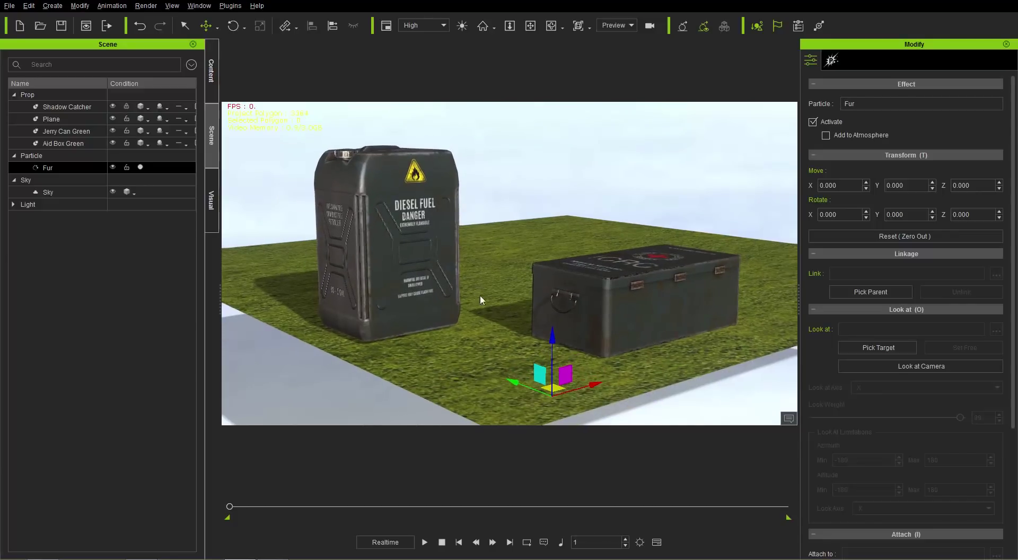
{"action": "left_click", "coordinate": [51, 7]}
{"action": "left_click", "coordinate": [91, 146]}
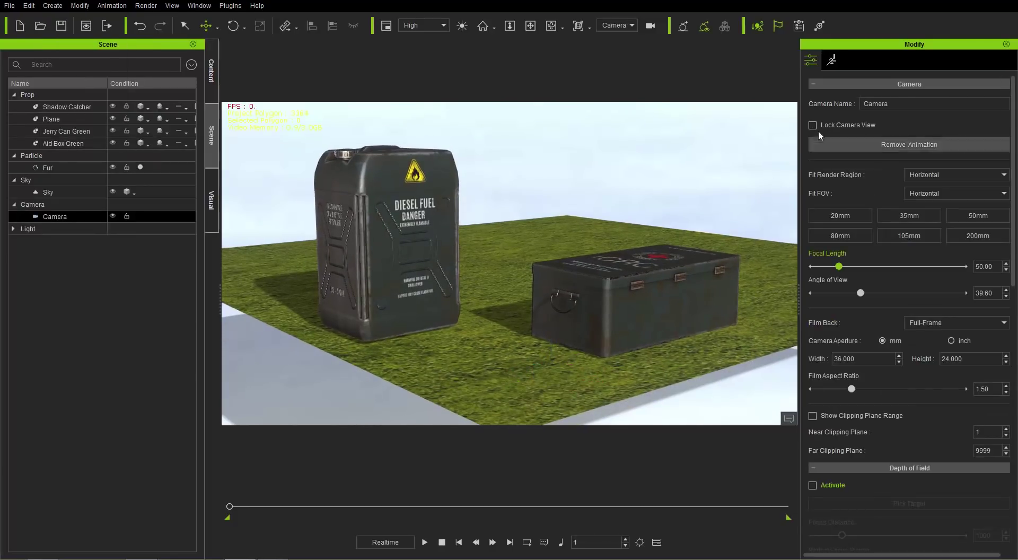
{"action": "left_click", "coordinate": [847, 215]}
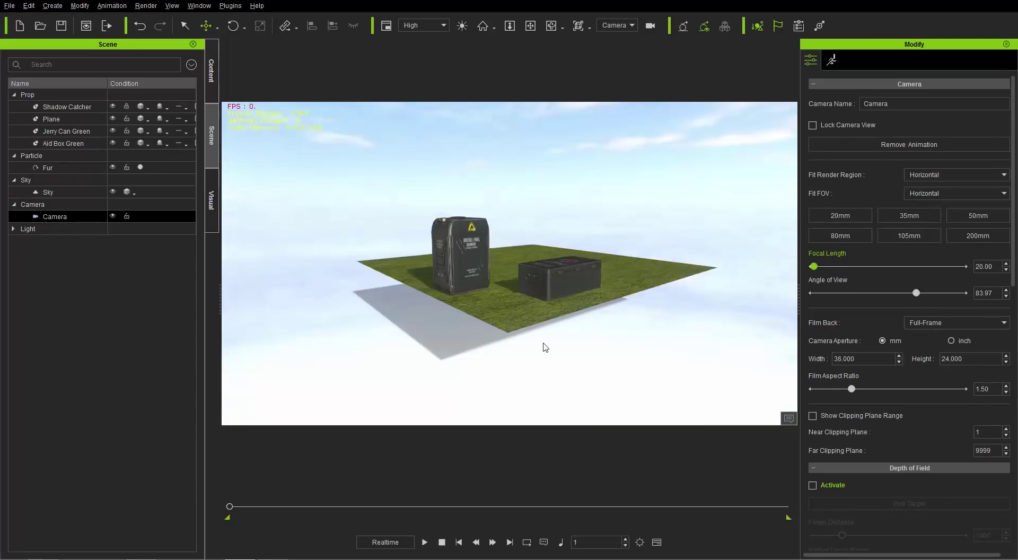
{"action": "middle_click_drag", "start_coordinate": [591, 362], "coordinate": [550, 314]}
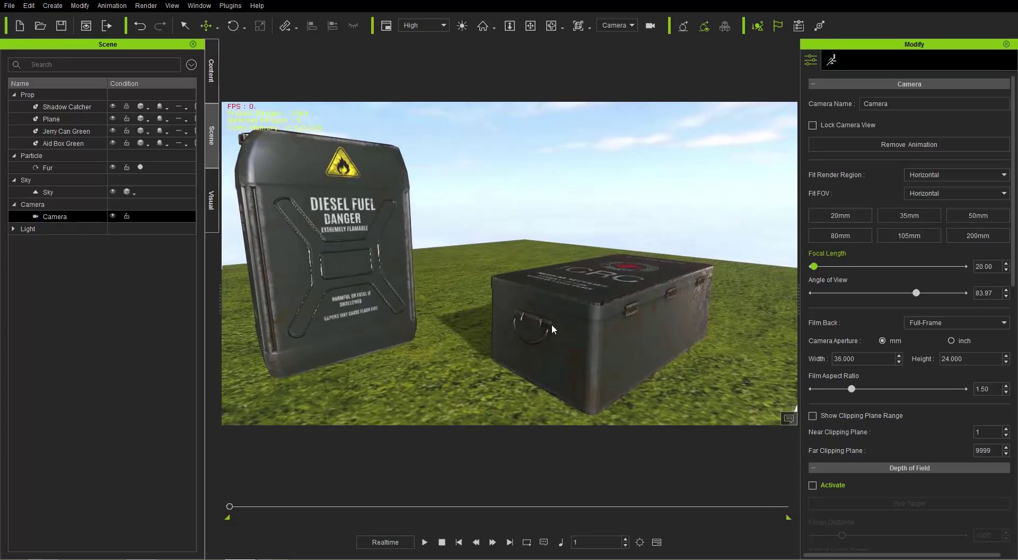
- Simulate the Fur particle through the wide-angle camera and examine the grass depth around the props and among the strands
{"action": "left_click", "coordinate": [74, 169]}
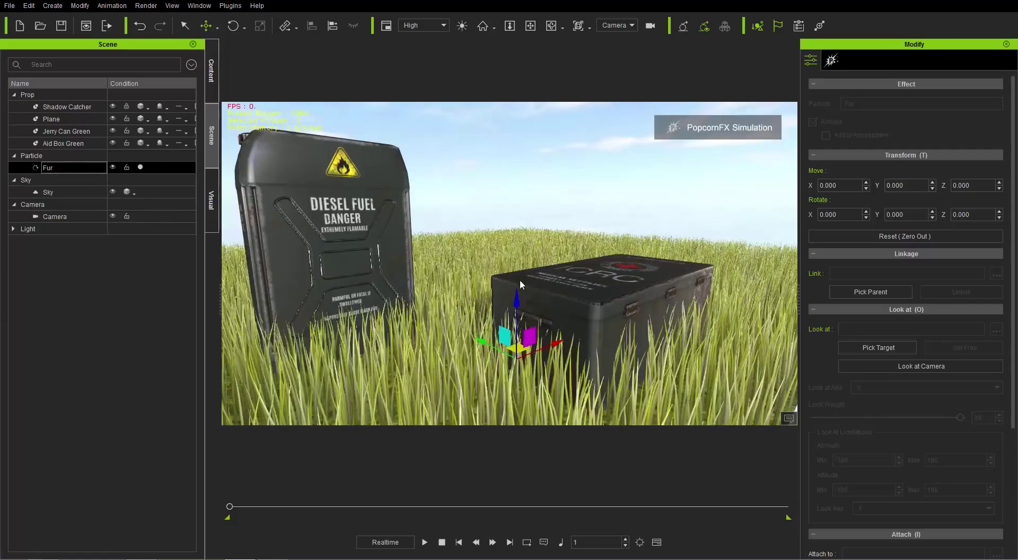
{"action": "mouse_move", "coordinate": [577, 289]}
{"action": "right_mouse_down"}
{"action": "mouse_move", "coordinate": [556, 290]}
{"action": "mouse_move", "coordinate": [584, 290]}
{"action": "right_mouse_up"}
{"action": "middle_click_drag", "start_coordinate": [584, 291], "coordinate": [617, 286]}
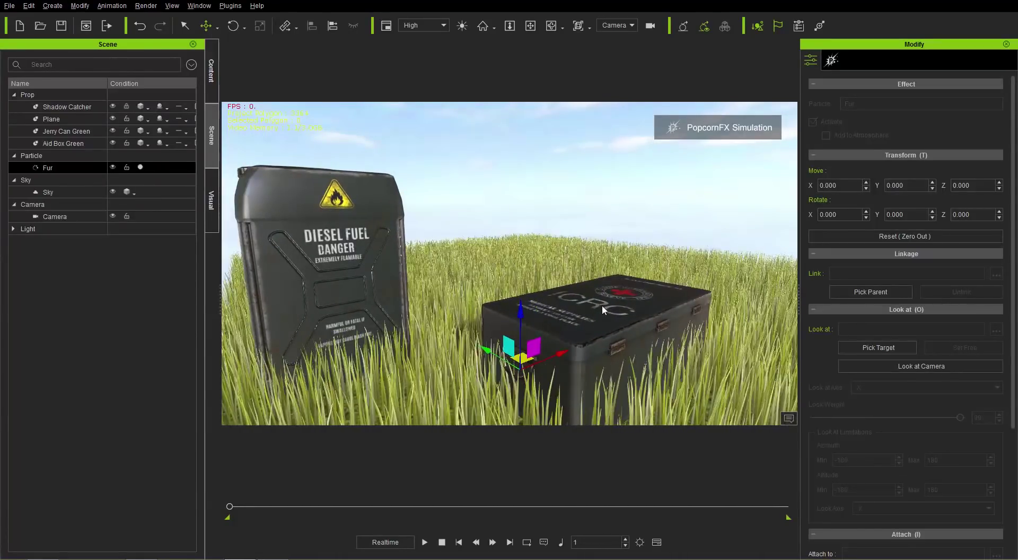
{"action": "right_click_drag", "start_coordinate": [602, 305], "coordinate": [596, 264]}
{"action": "scroll", "coordinate": [597, 264], "scroll_direction": "up", "scroll_amount": 10}
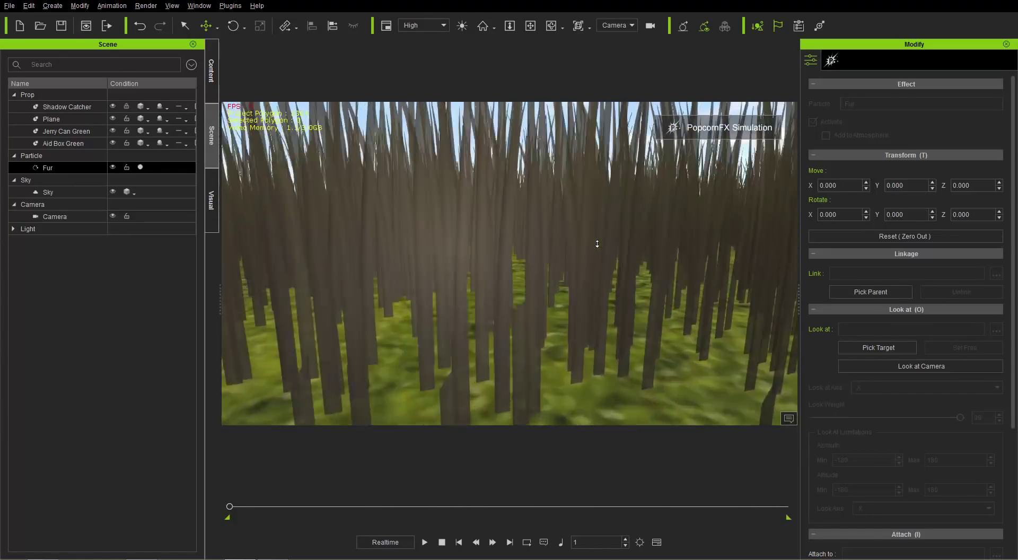
{"action": "scroll", "coordinate": [595, 256], "scroll_direction": "down", "scroll_amount": 10}
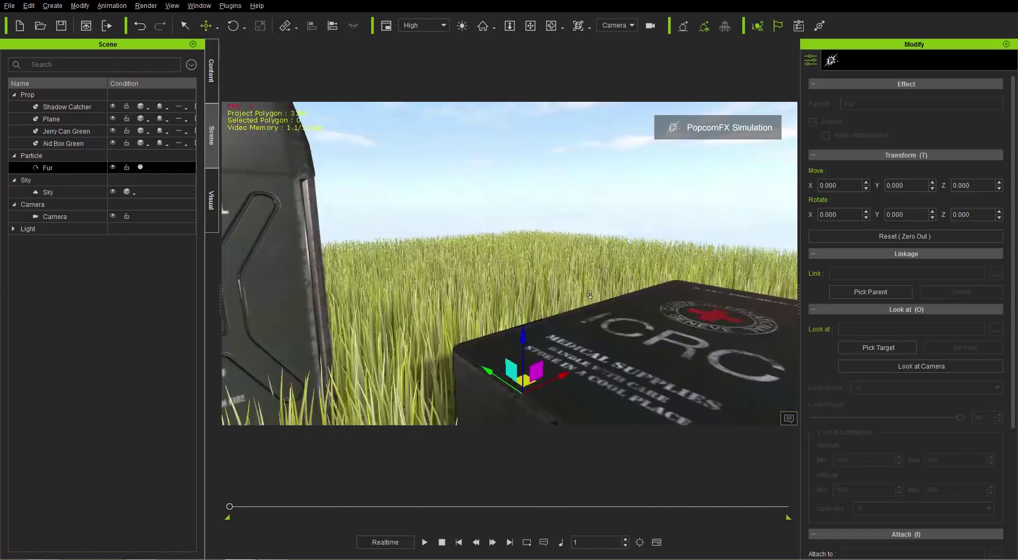
{"action": "scroll", "coordinate": [590, 299], "scroll_direction": "down", "scroll_amount": 8}
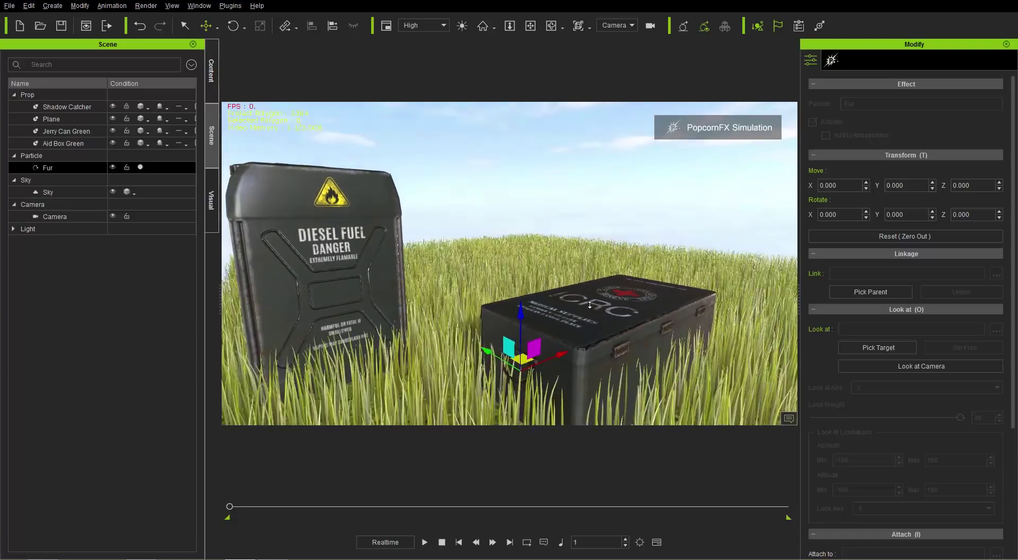
{"action": "right_click_drag", "start_coordinate": [596, 310], "coordinate": [607, 297]}
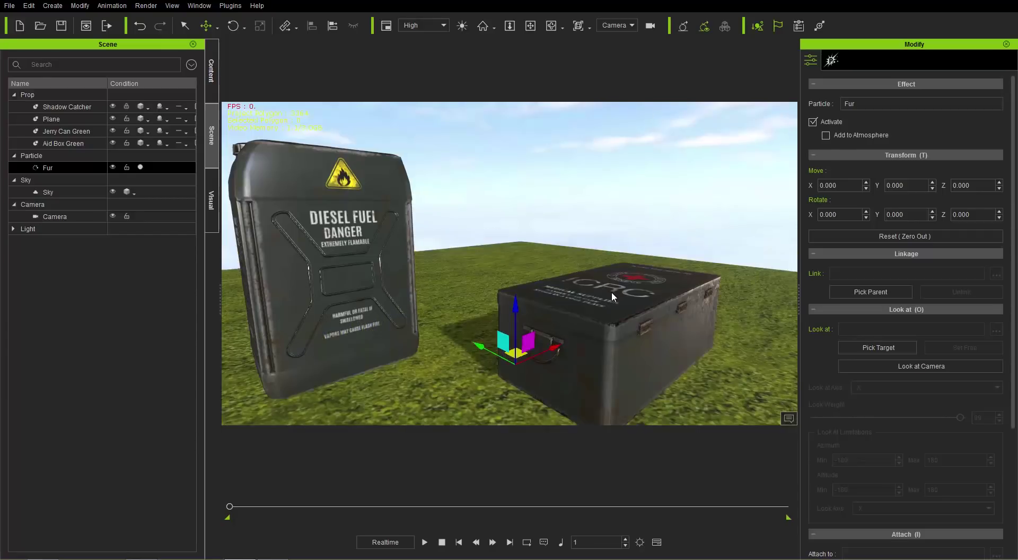
- Load the Fur project file from the iClone 7.2 Fur application for particles folder, discarding the current project without saving
{"action": "key", "text": "alt+Tab"}
{"action": "key", "text": "alt+Tab"}
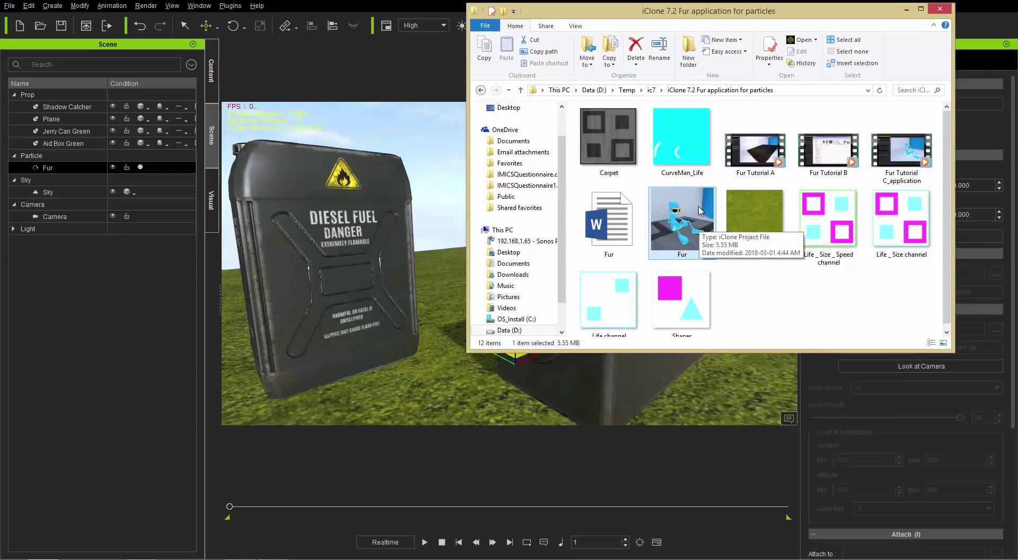
{"action": "left_click_drag", "start_coordinate": [698, 211], "coordinate": [424, 265]}
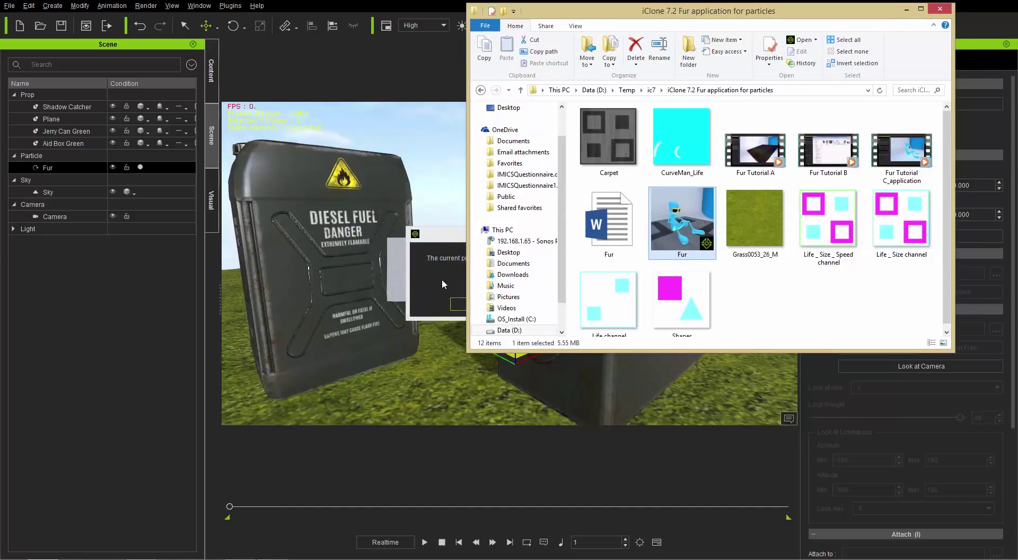
{"action": "left_click", "coordinate": [911, 12]}
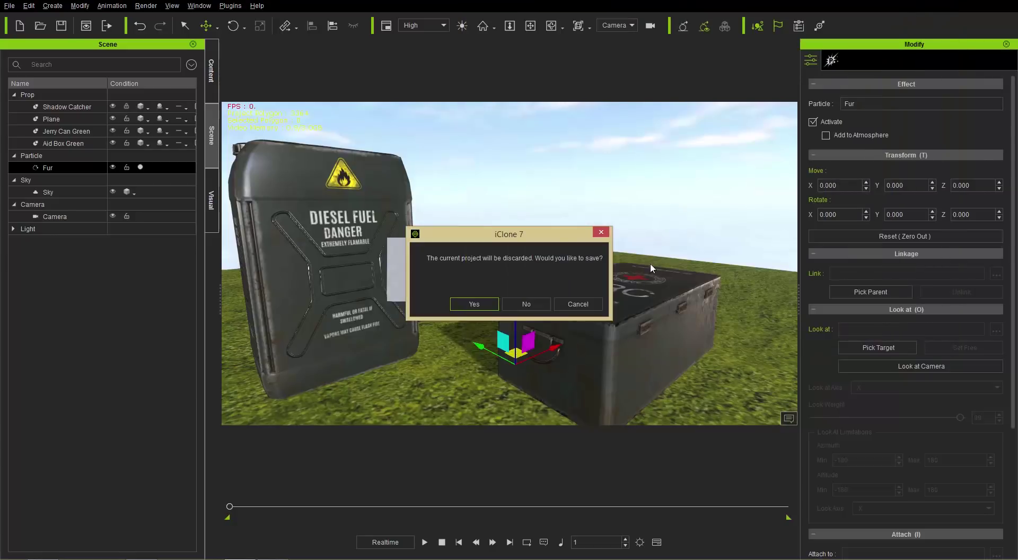
{"action": "left_click", "coordinate": [516, 303]}
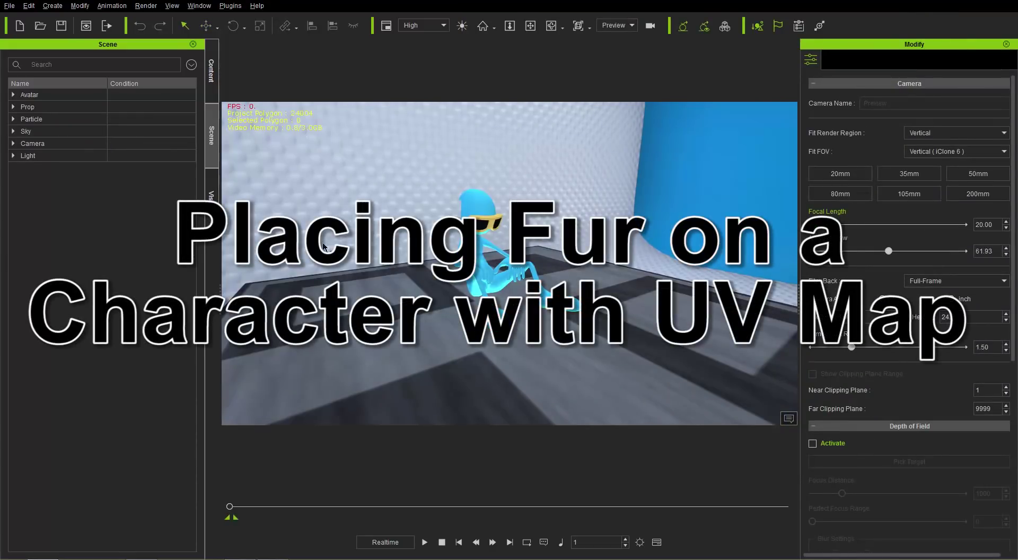
- Delete the Fur particle from the scene, leaving only Fur_Curveman among the particles
{"action": "left_click", "coordinate": [13, 120]}
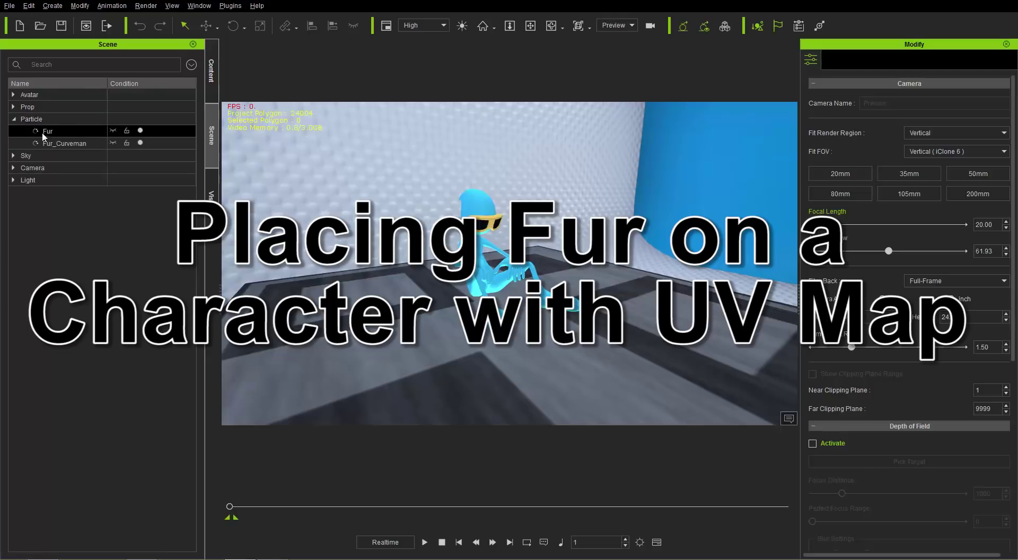
{"action": "left_click", "coordinate": [69, 136]}
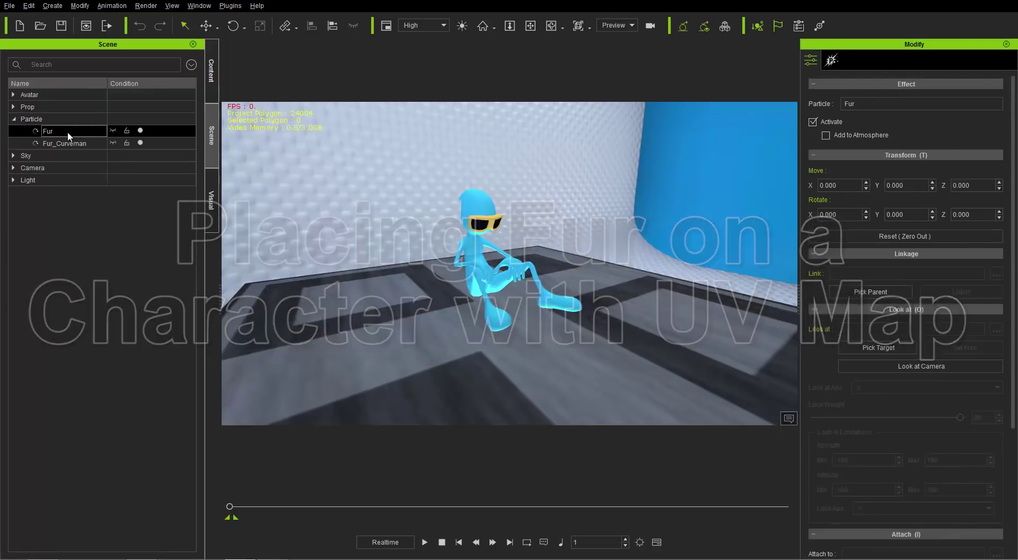
{"action": "key", "text": "Delete"}
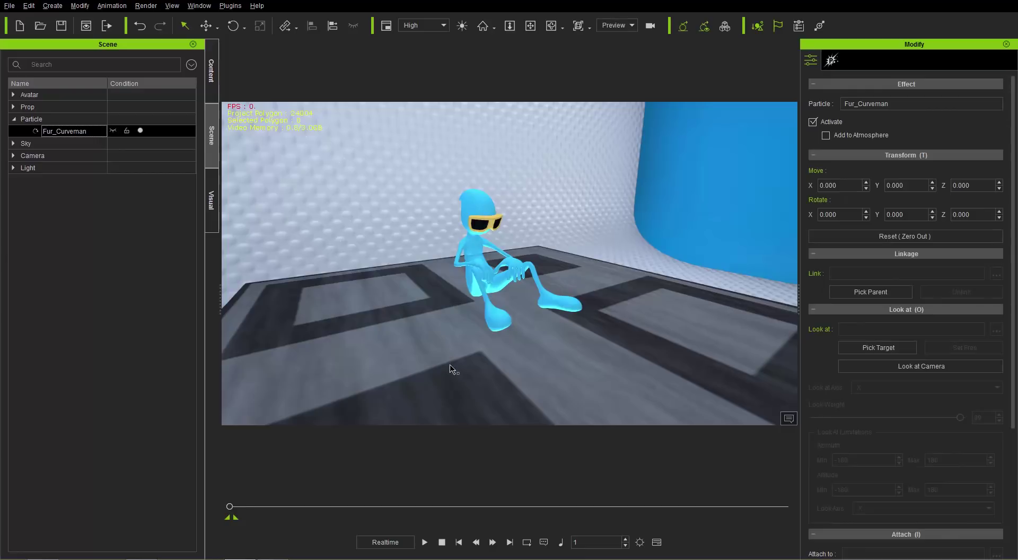
- Show the SamplerMesh settings of the Fur_Curveman particle and simulate its fur on the character
{"action": "left_click", "coordinate": [833, 60]}
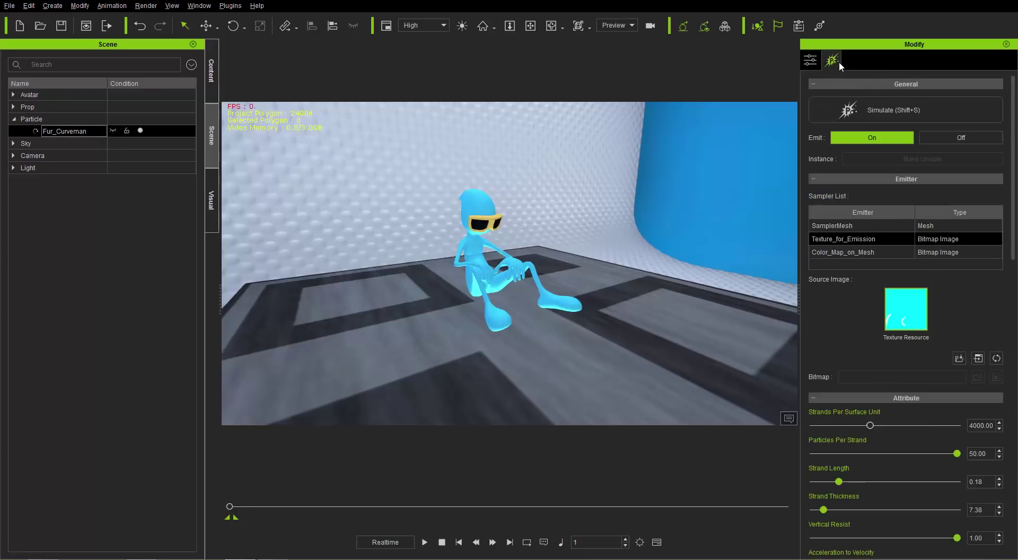
{"action": "left_click", "coordinate": [873, 228]}
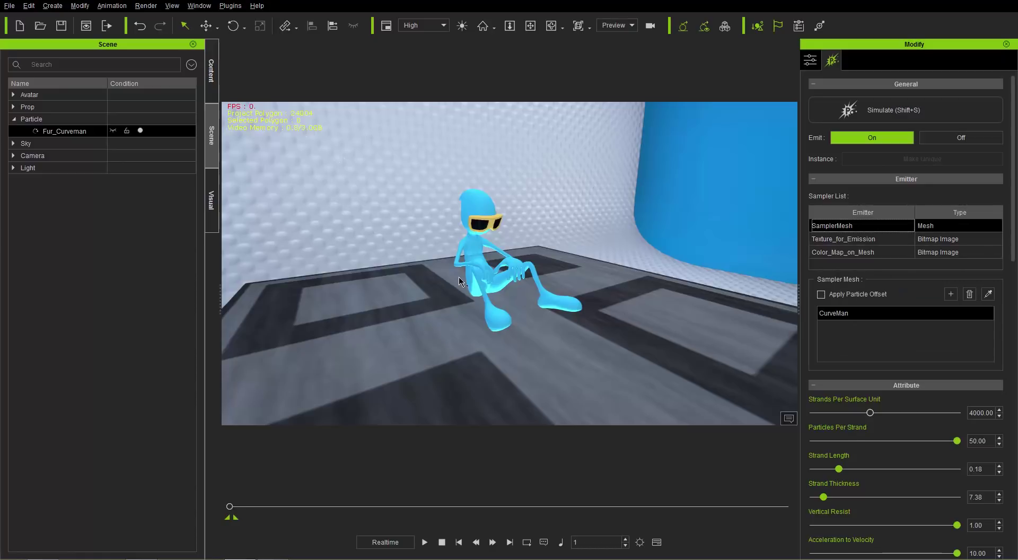
{"action": "key", "text": "shift+s"}
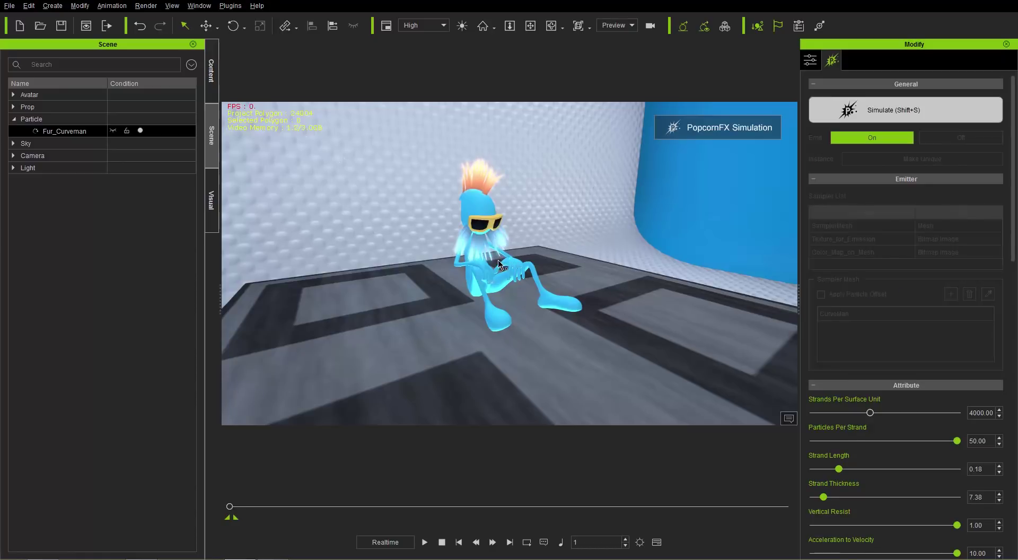
- Examine the character's simulated hair and beard up close, and bring up the particle's Exposure Bloom settings
{"action": "middle_click_drag", "start_coordinate": [492, 272], "coordinate": [500, 275], "text": "alt"}
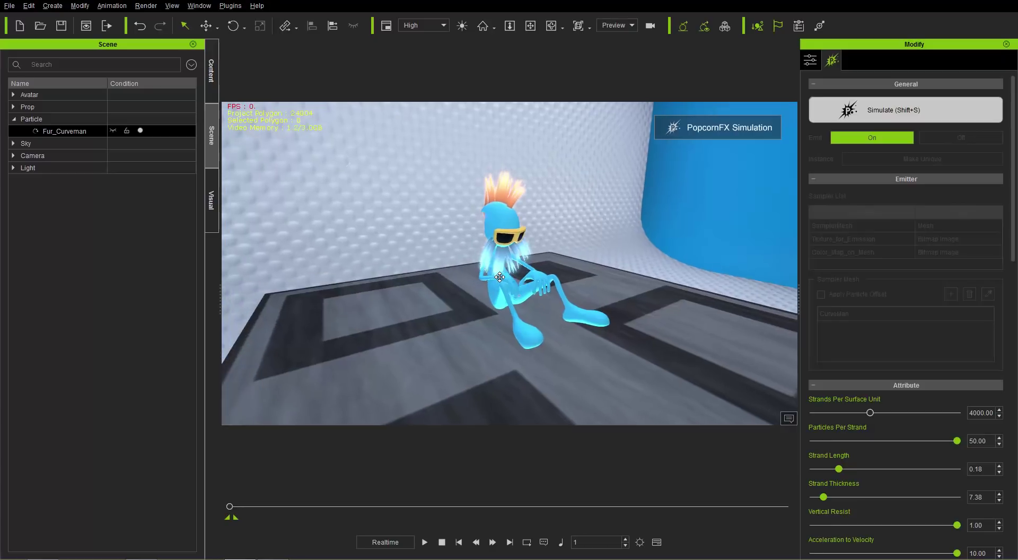
{"action": "right_click_drag", "start_coordinate": [491, 267], "coordinate": [493, 262], "text": "alt"}
{"action": "scroll", "coordinate": [493, 261], "scroll_direction": "up", "scroll_amount": 3}
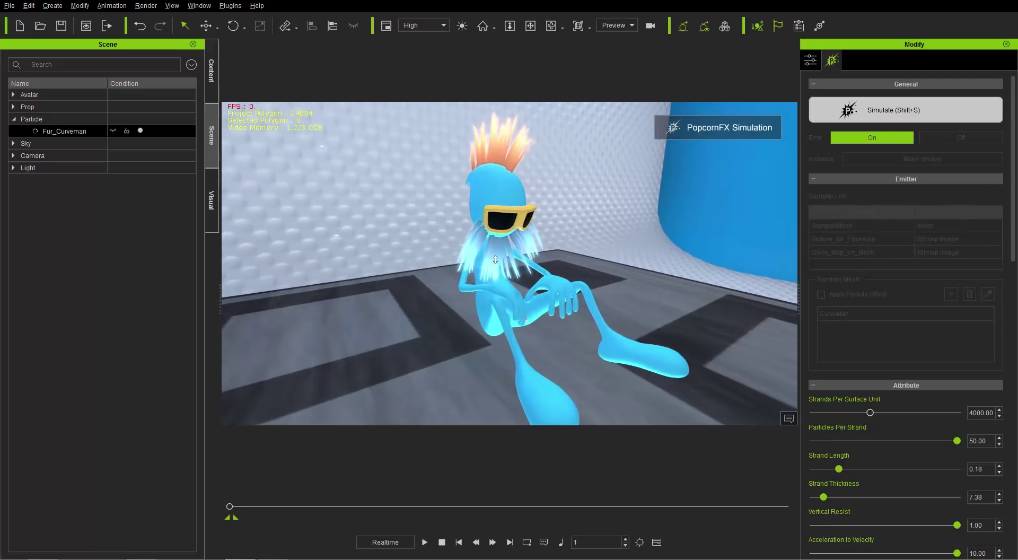
{"action": "middle_click_drag", "start_coordinate": [507, 244], "coordinate": [656, 252], "text": "alt"}
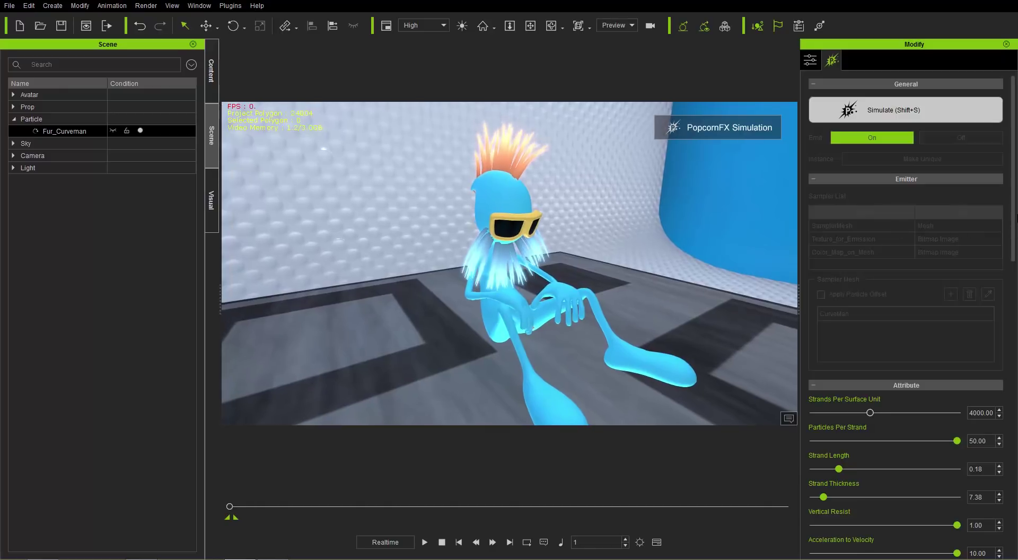
{"action": "left_click_drag", "start_coordinate": [1013, 220], "coordinate": [1015, 504]}
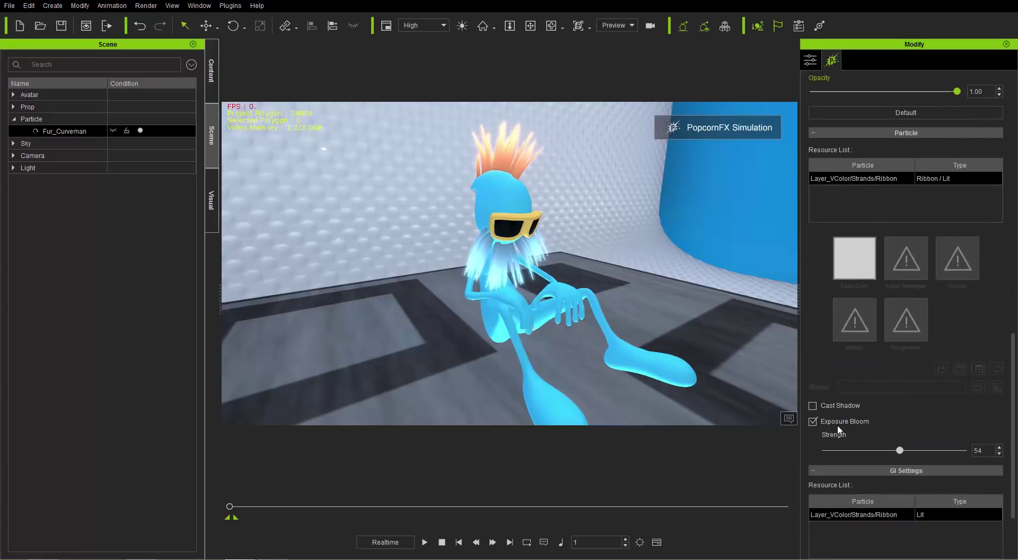
- Compare the simulated fur with Exposure Bloom on and off, leaving it switched off
{"action": "left_click", "coordinate": [818, 422]}
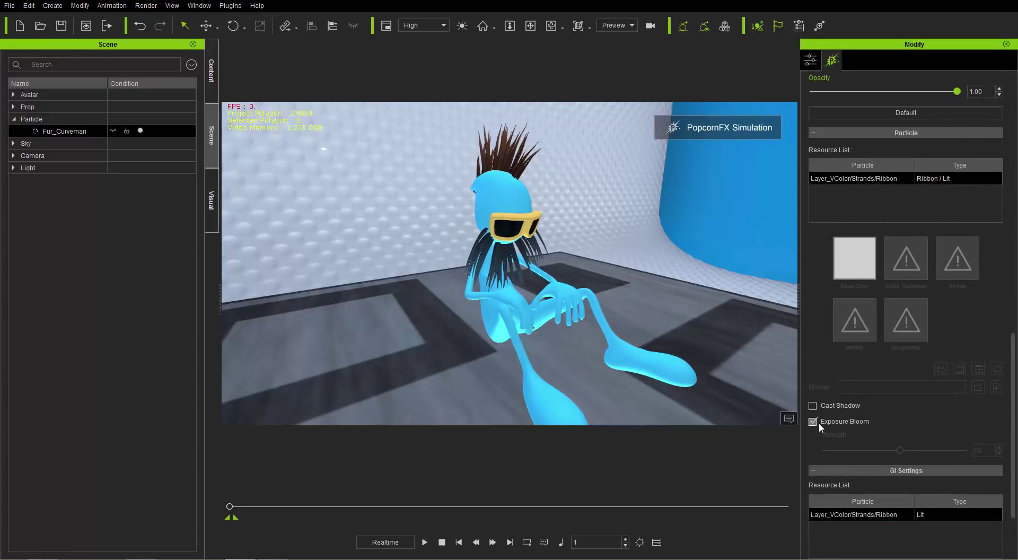
{"action": "left_click", "coordinate": [812, 422]}
{"action": "left_click", "coordinate": [819, 422]}
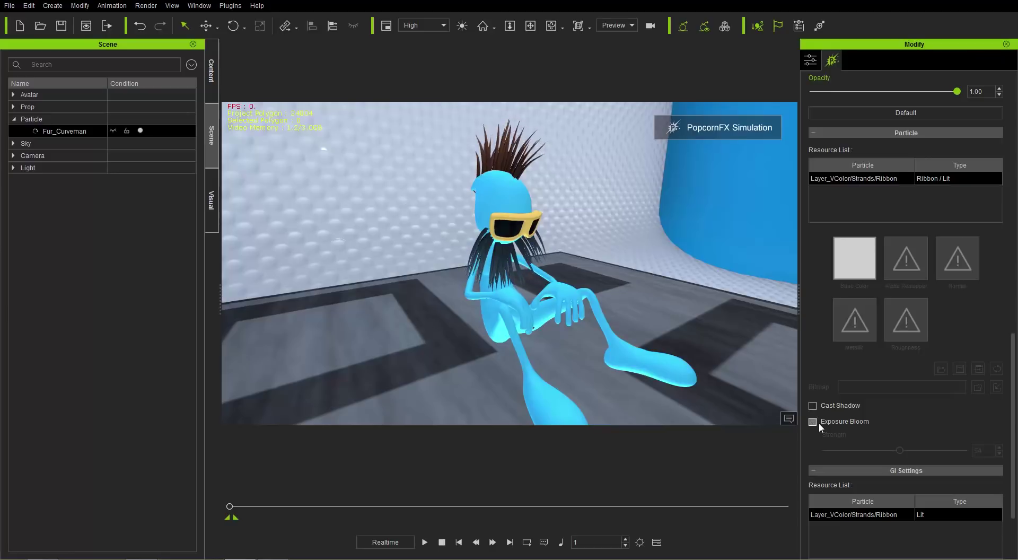
{"action": "left_click", "coordinate": [820, 424]}
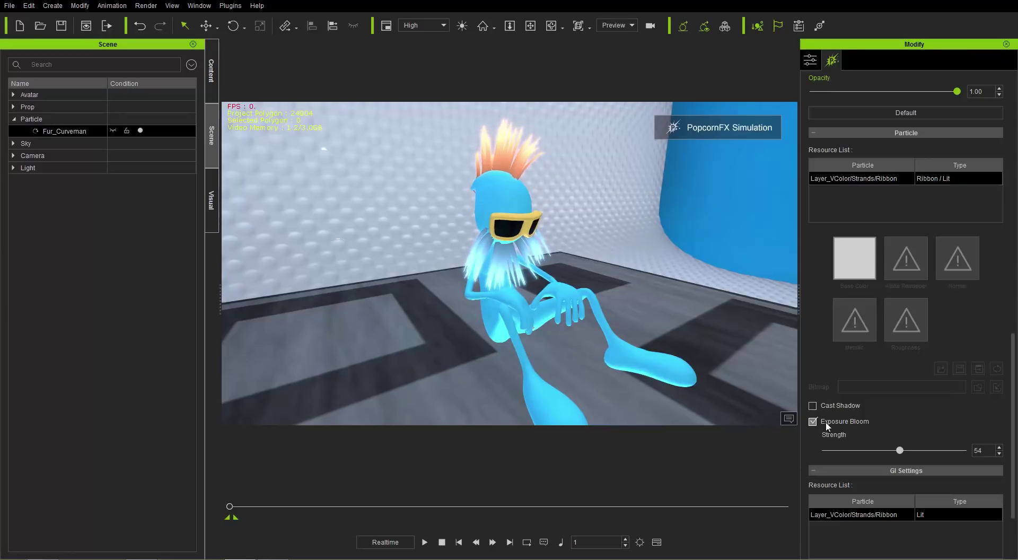
{"action": "left_click", "coordinate": [816, 421]}
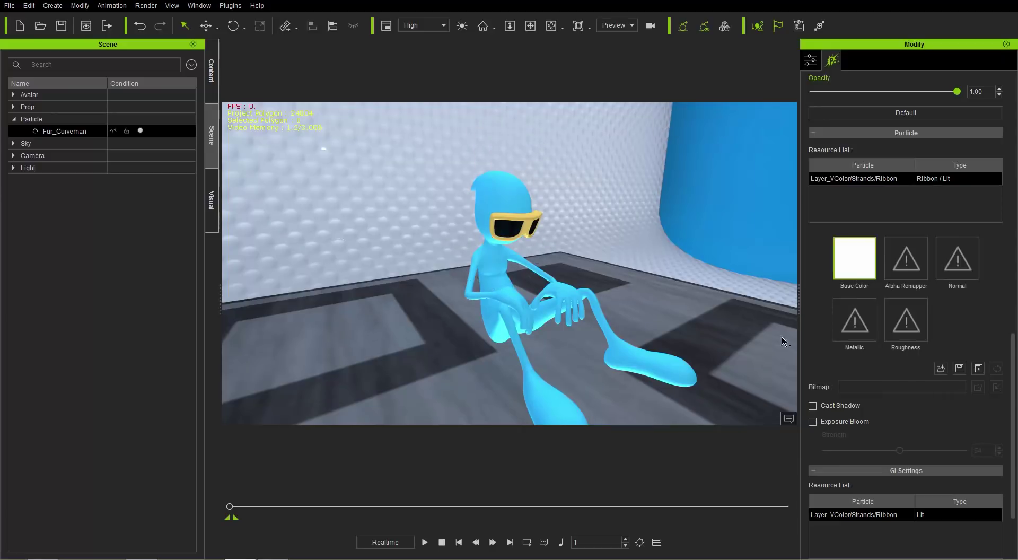
- Open the UV map of the CurveMan_OK_UV material's Metallic channel in Photoshop, and close the earlier Texture_for_Emission image there
{"action": "left_click_drag", "start_coordinate": [1014, 406], "coordinate": [1015, 142]}
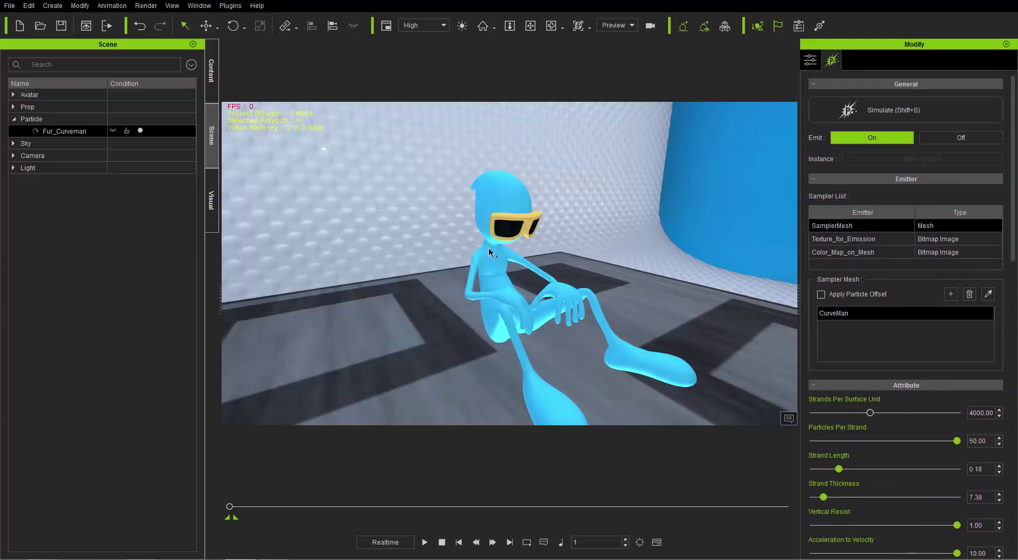
{"action": "left_click", "coordinate": [492, 202]}
{"action": "left_click", "coordinate": [851, 61]}
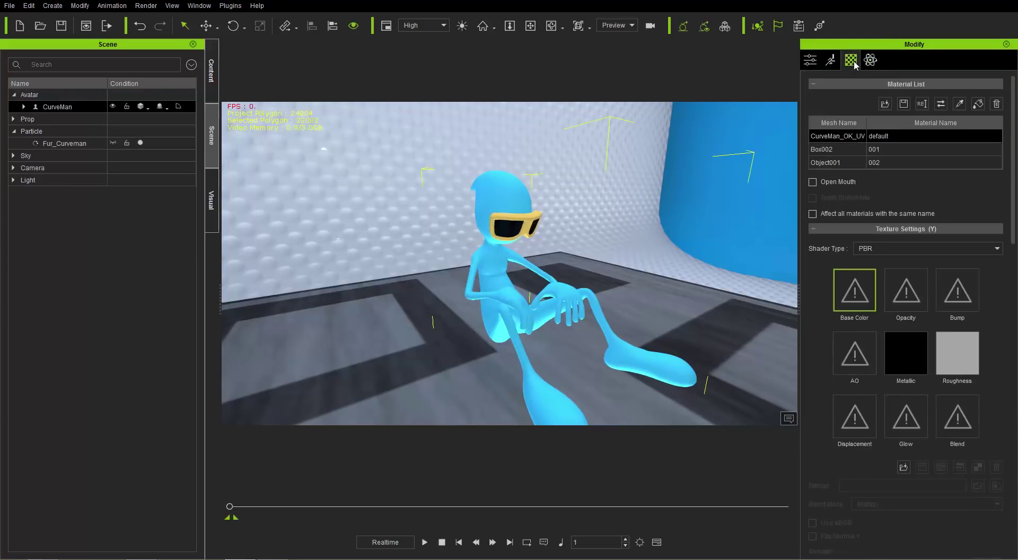
{"action": "left_click", "coordinate": [907, 354]}
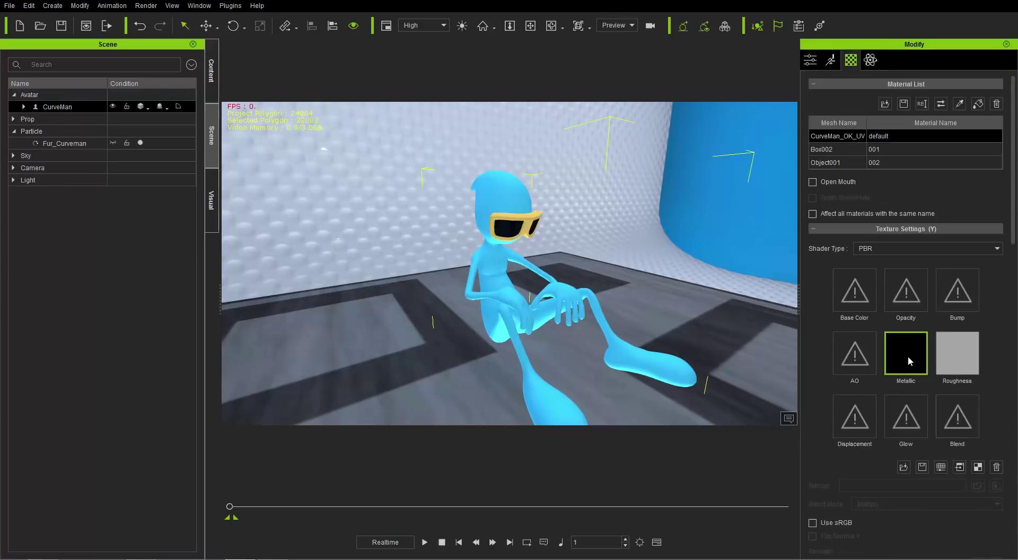
{"action": "left_click", "coordinate": [978, 466]}
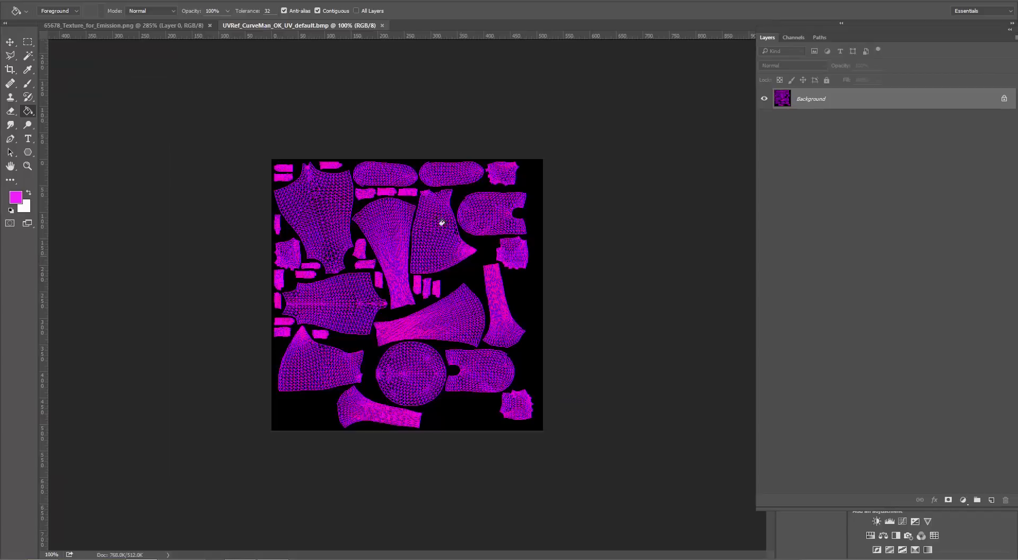
{"action": "left_click", "coordinate": [210, 25]}
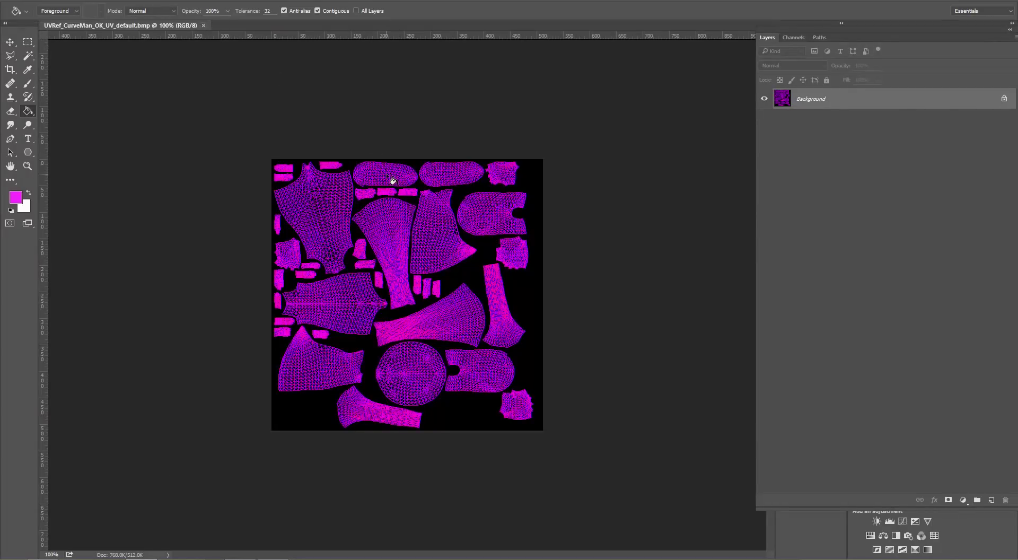
- Place the CurveMan_Life image from the Fur application folder as a layer over the UV map and lower its opacity to 54%
{"action": "key", "text": "alt+Tab"}
{"action": "key", "text": "alt+Tab"}
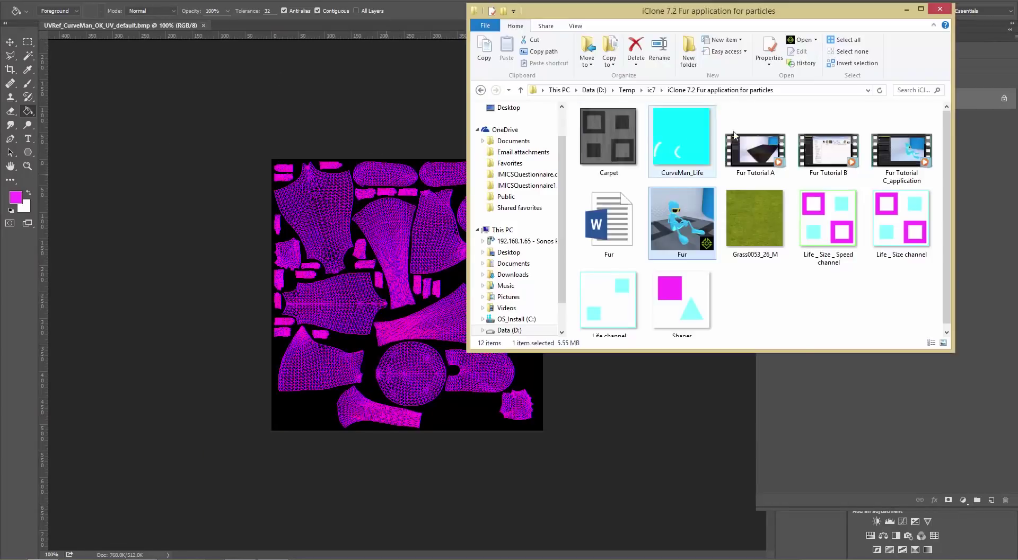
{"action": "left_click_drag", "start_coordinate": [695, 147], "coordinate": [360, 120]}
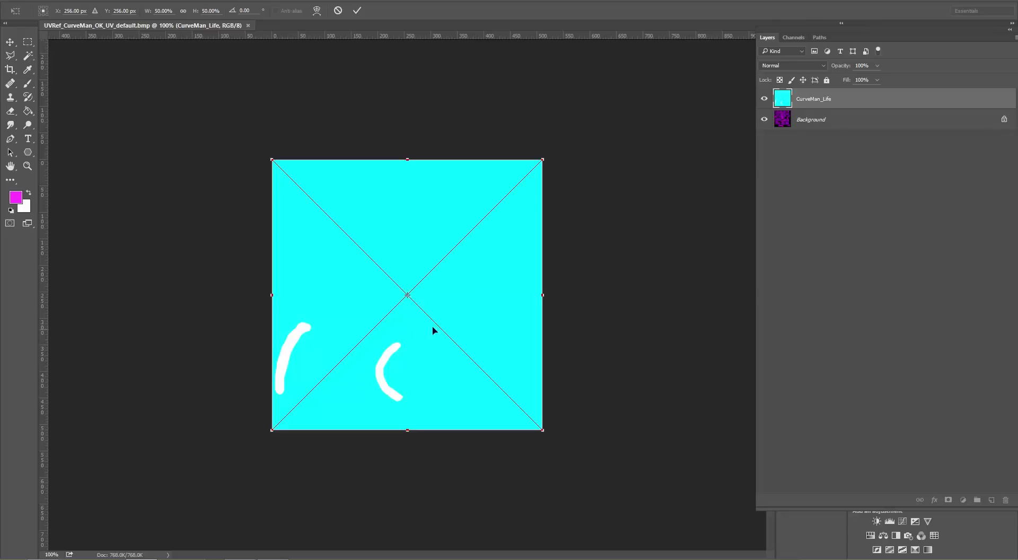
{"action": "key", "text": "g"}
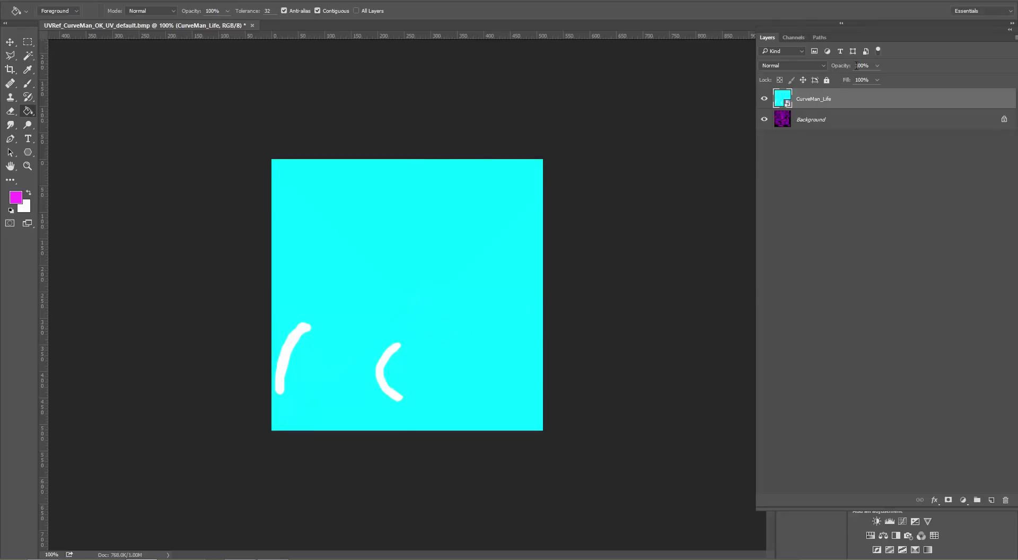
{"action": "left_click", "coordinate": [875, 66]}
{"action": "left_click_drag", "start_coordinate": [875, 79], "coordinate": [853, 79]}
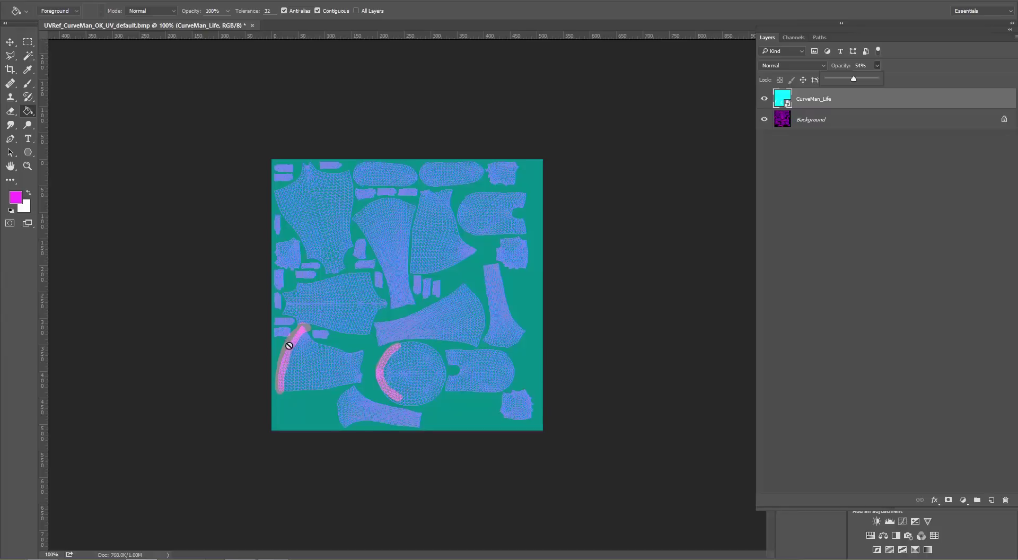
- Rasterize the CurveMan_Life layer and paint the left half of the circular head island white (ffffff) with a 25 px brush
{"action": "left_click", "coordinate": [16, 197]}
{"action": "type", "text": "ffffff"}
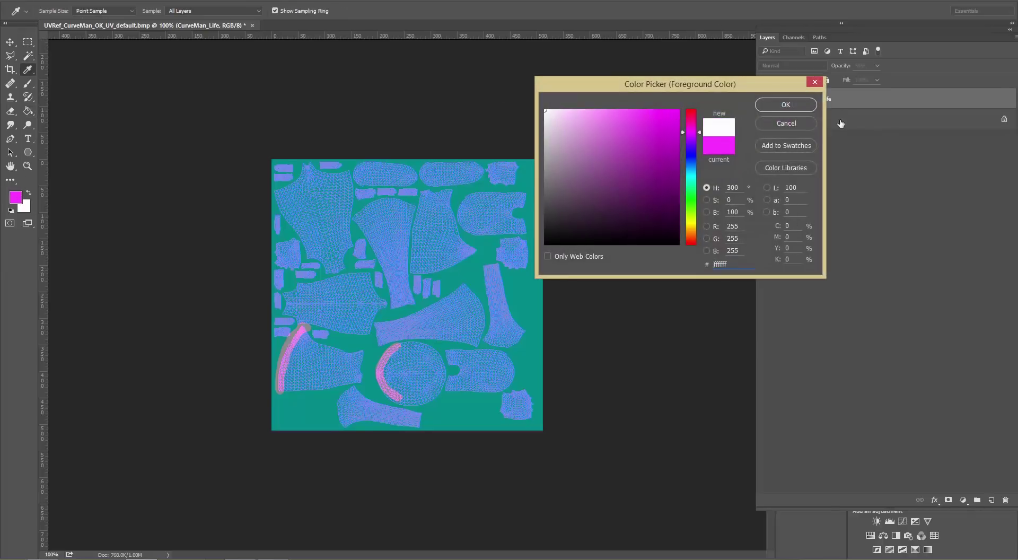
{"action": "left_click", "coordinate": [785, 105]}
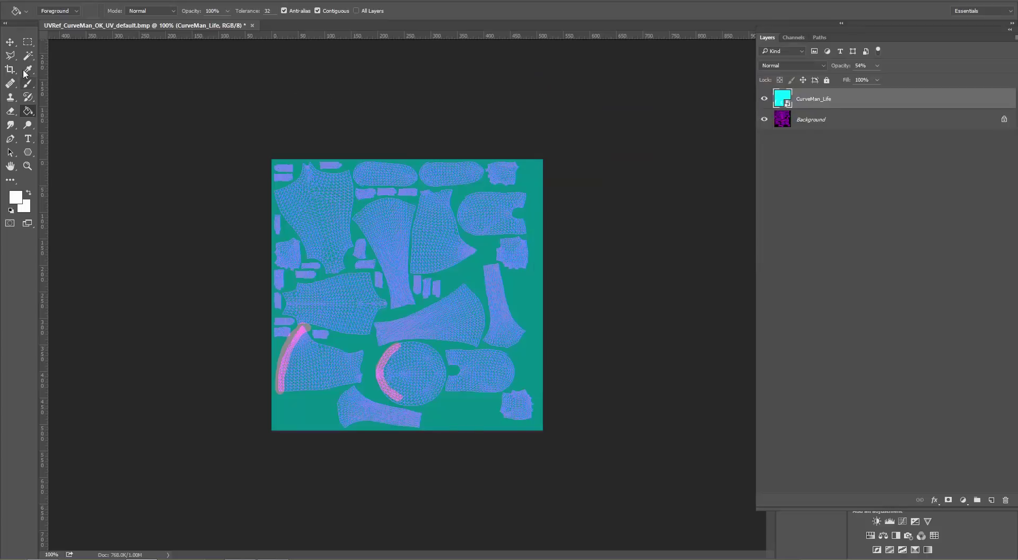
{"action": "left_click", "coordinate": [28, 83]}
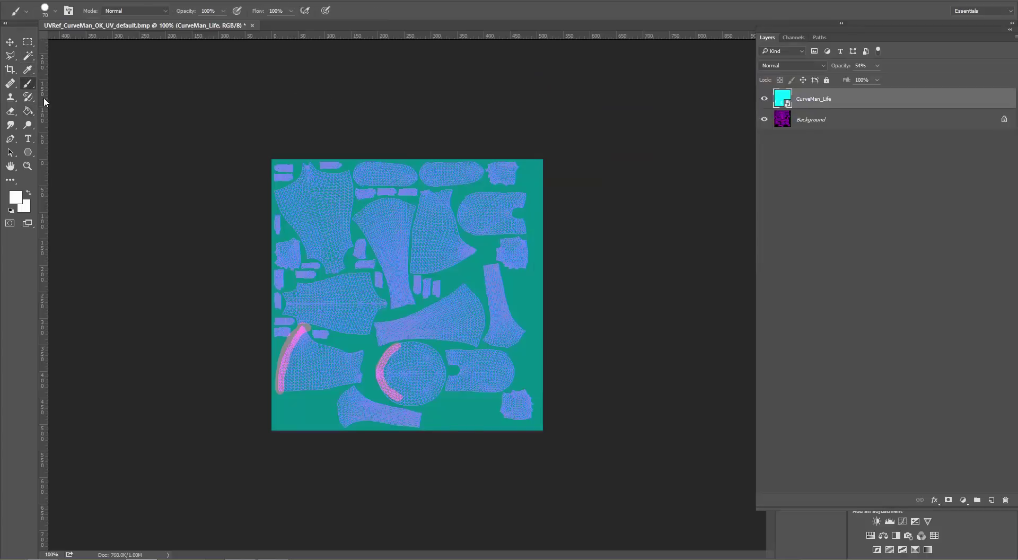
{"action": "left_click", "coordinate": [391, 361]}
{"action": "left_click", "coordinate": [488, 211]}
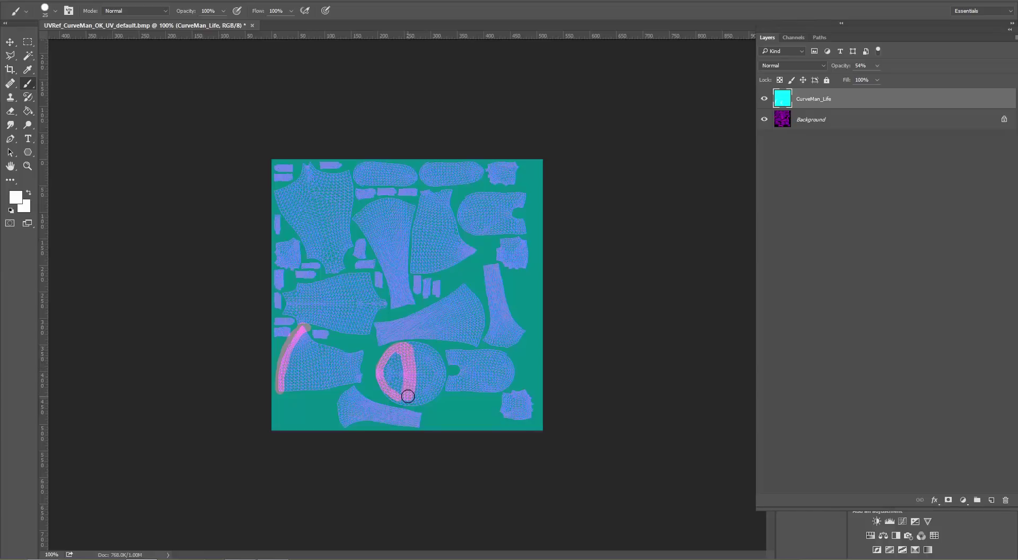
{"action": "mouse_move", "coordinate": [392, 388]}
{"action": "left_mouse_down"}
{"action": "mouse_move", "coordinate": [385, 370]}
{"action": "mouse_move", "coordinate": [395, 357]}
{"action": "mouse_move", "coordinate": [399, 386]}
{"action": "mouse_move", "coordinate": [391, 373]}
{"action": "left_mouse_up"}
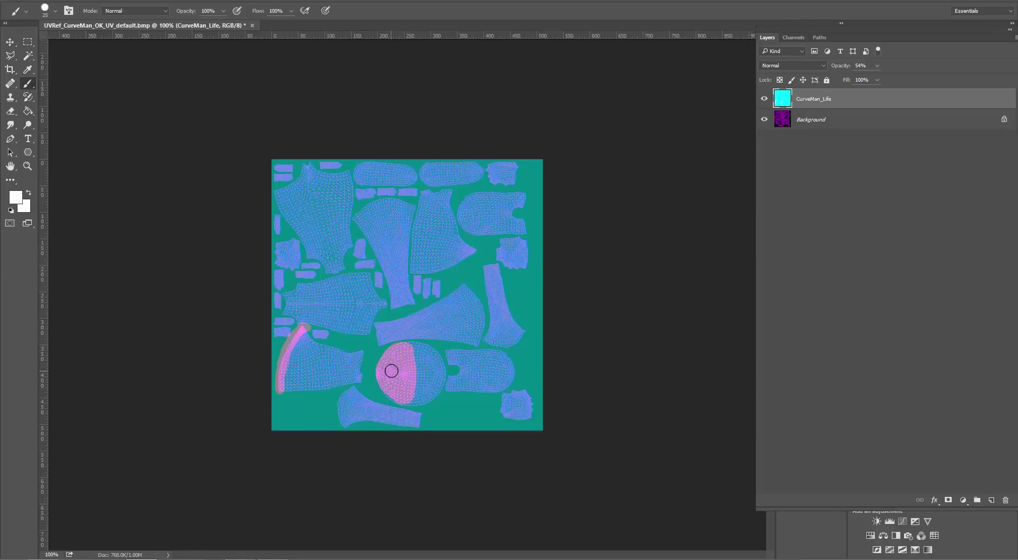
- Restore the CurveMan_Life layer to 100% opacity and save the texture on the Desktop as a PNG named test
{"action": "left_click", "coordinate": [876, 65]}
{"action": "left_click_drag", "start_coordinate": [879, 78], "coordinate": [936, 79]}
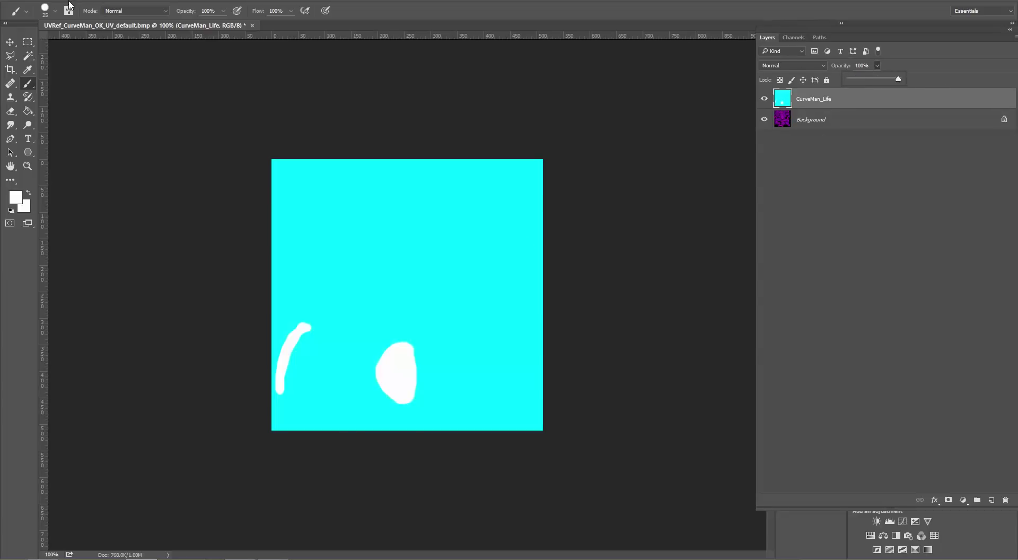
{"action": "left_click", "coordinate": [36, 1]}
{"action": "left_click", "coordinate": [53, 114]}
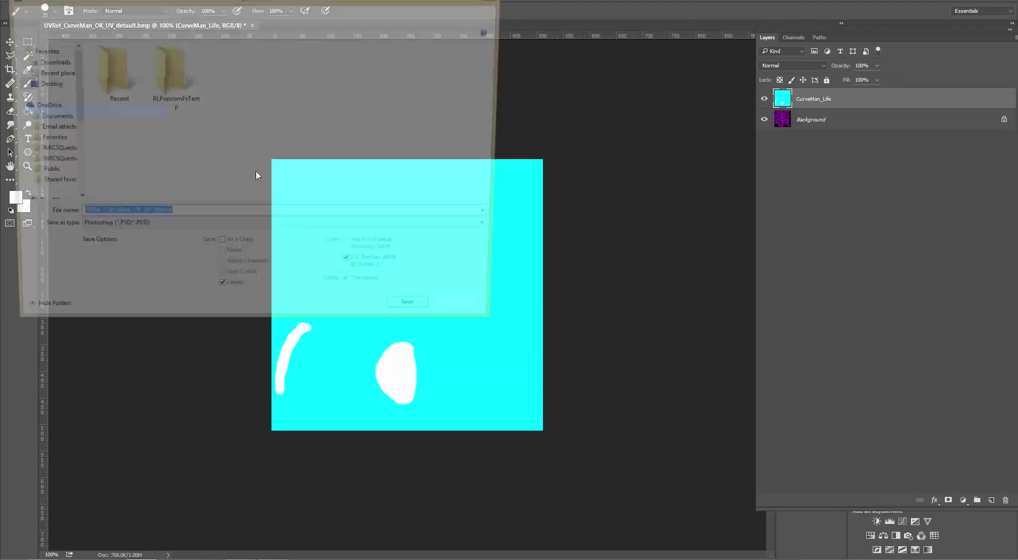
{"action": "left_click", "coordinate": [146, 230]}
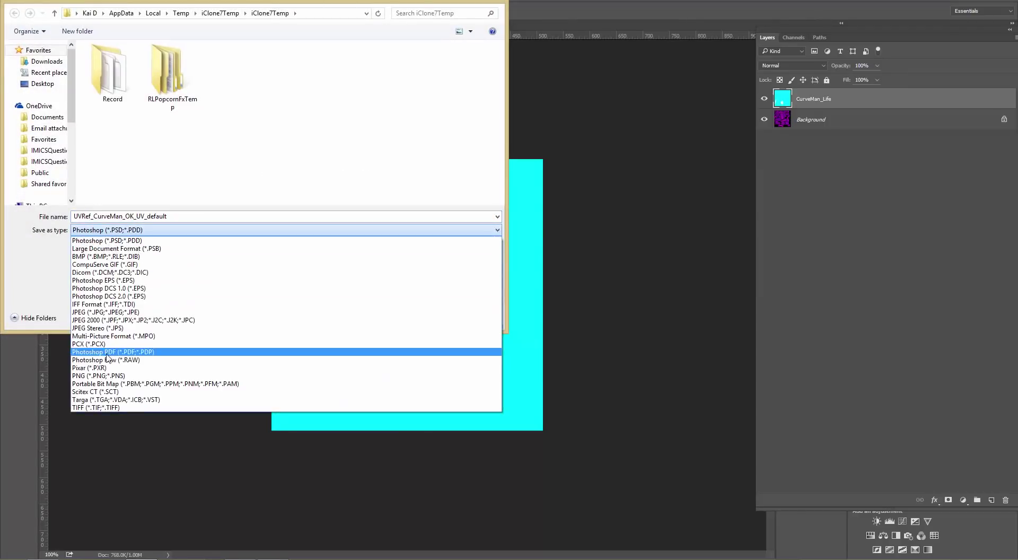
{"action": "left_click", "coordinate": [107, 376]}
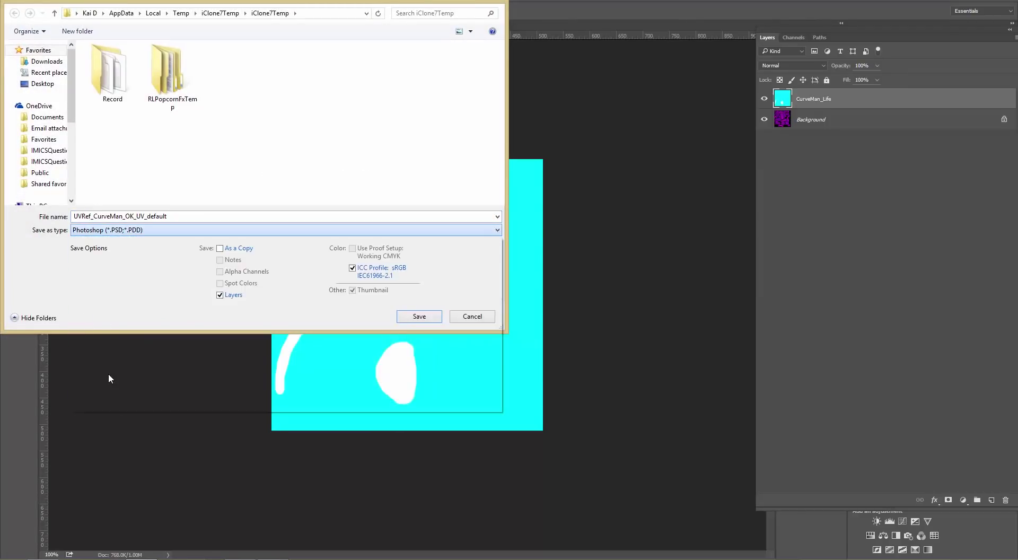
{"action": "left_click", "coordinate": [52, 89]}
{"action": "double_click", "coordinate": [187, 217]}
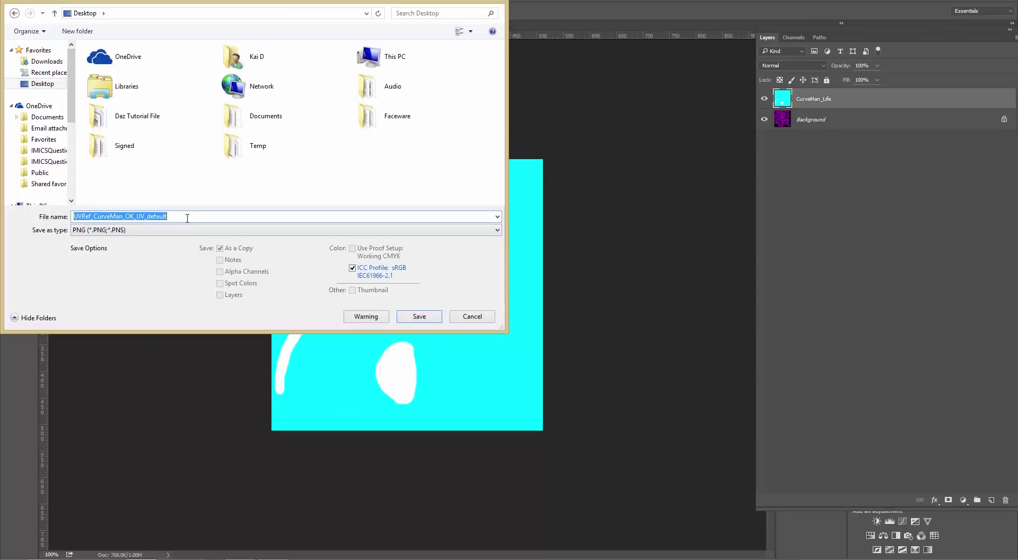
{"action": "type", "text": "test"}
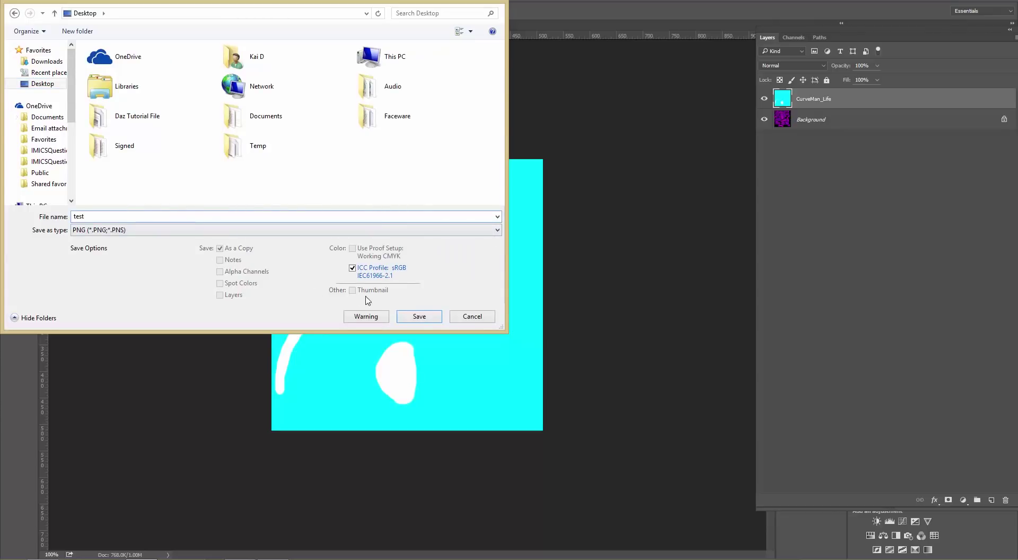
{"action": "left_click", "coordinate": [424, 316]}
{"action": "left_click", "coordinate": [532, 166]}
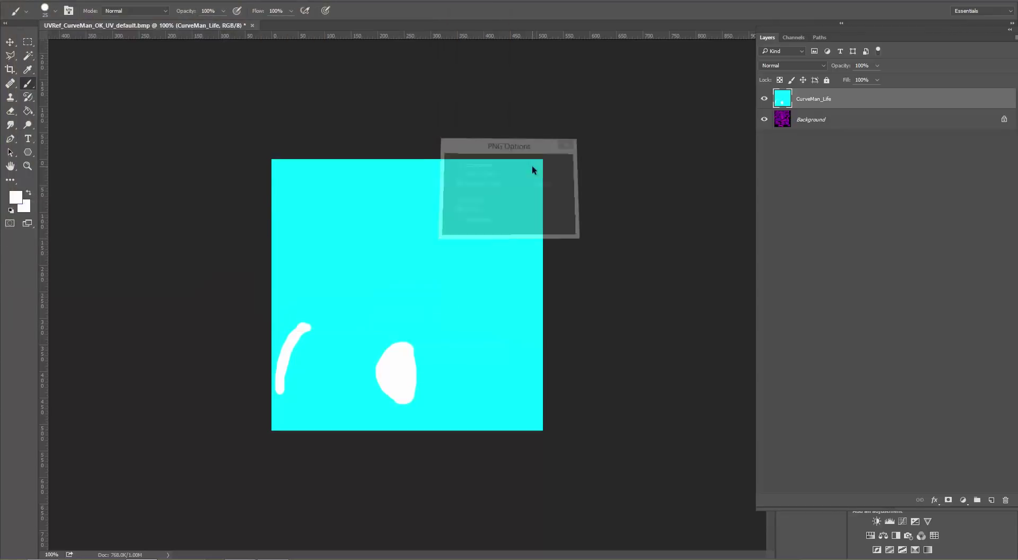
- Switch back to iClone and load the test image from the Desktop as the Fur_Curveman particle's Texture_for_Emission source
{"action": "key", "text": "alt+Tab"}
{"action": "key", "text": "alt+Tab"}
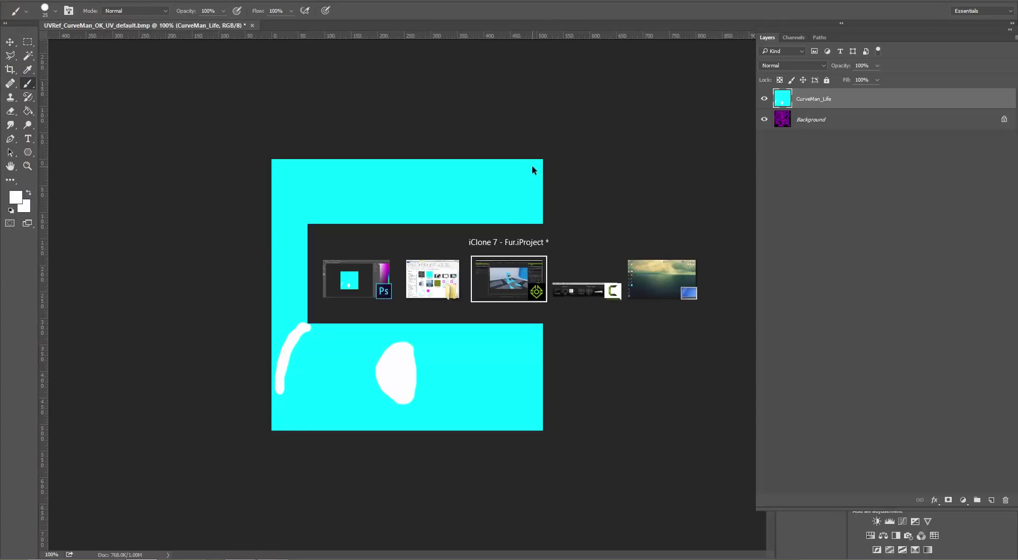
{"action": "left_click", "coordinate": [839, 149]}
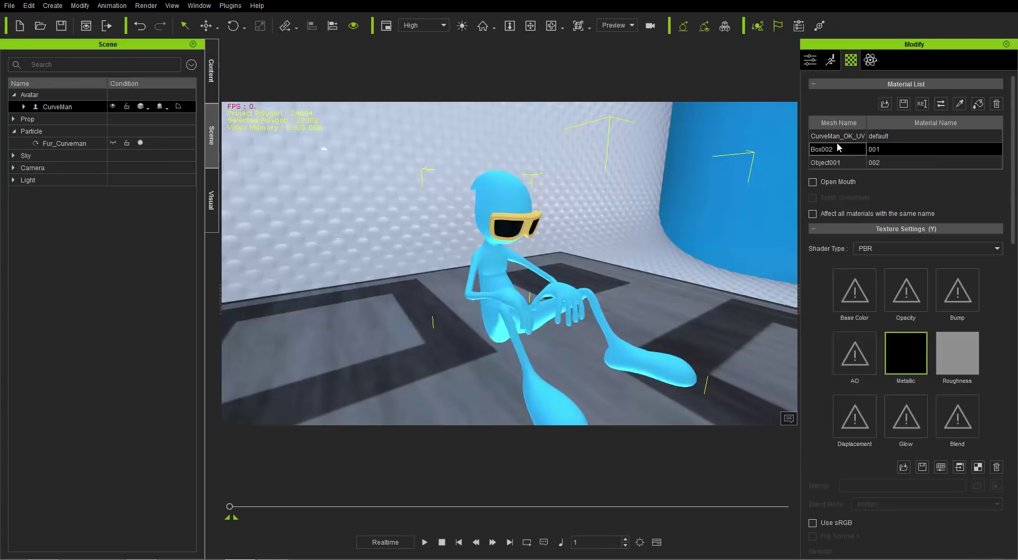
{"action": "scroll", "coordinate": [848, 212], "scroll_direction": "down", "scroll_amount": 5}
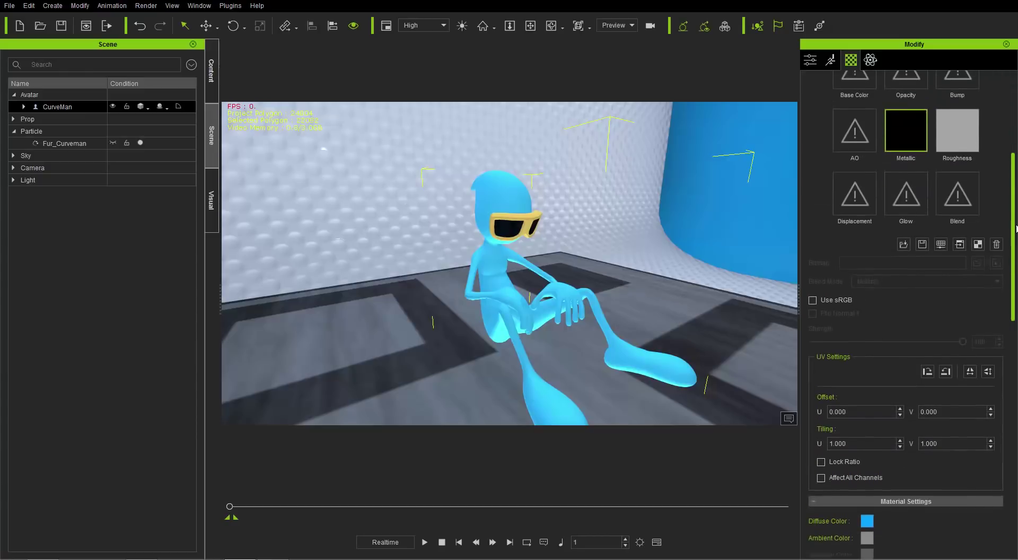
{"action": "left_click", "coordinate": [66, 144]}
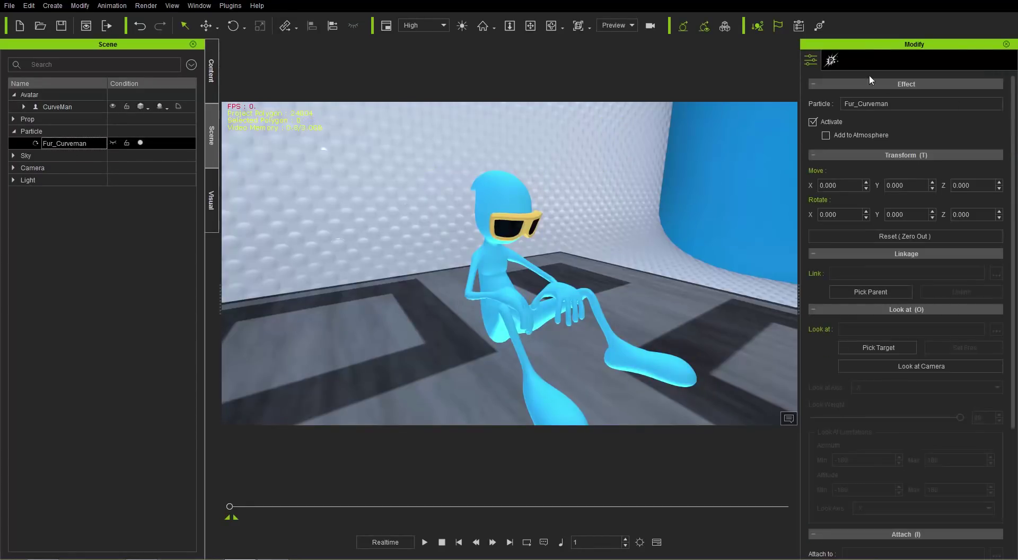
{"action": "left_click", "coordinate": [832, 60]}
{"action": "left_click", "coordinate": [843, 239]}
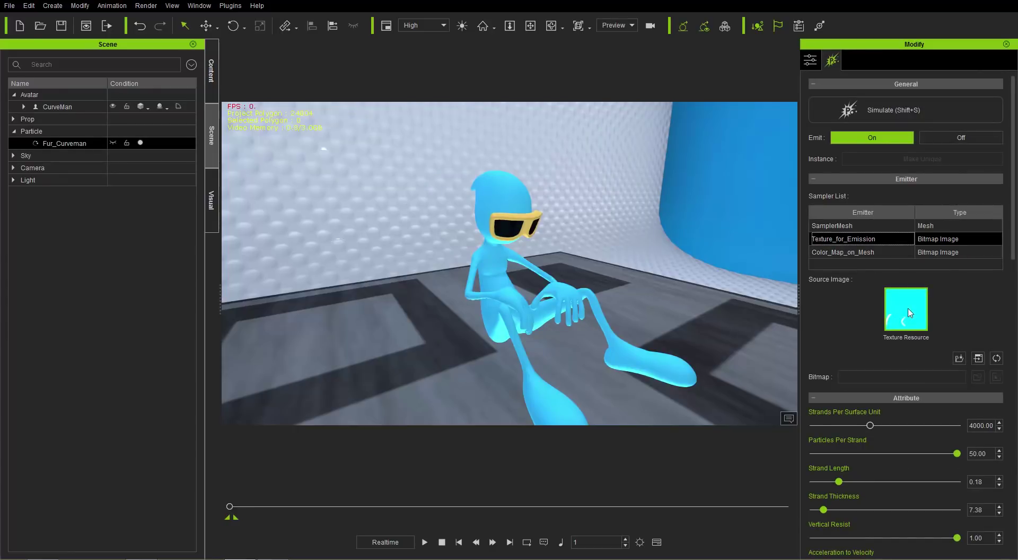
{"action": "left_click", "coordinate": [922, 326]}
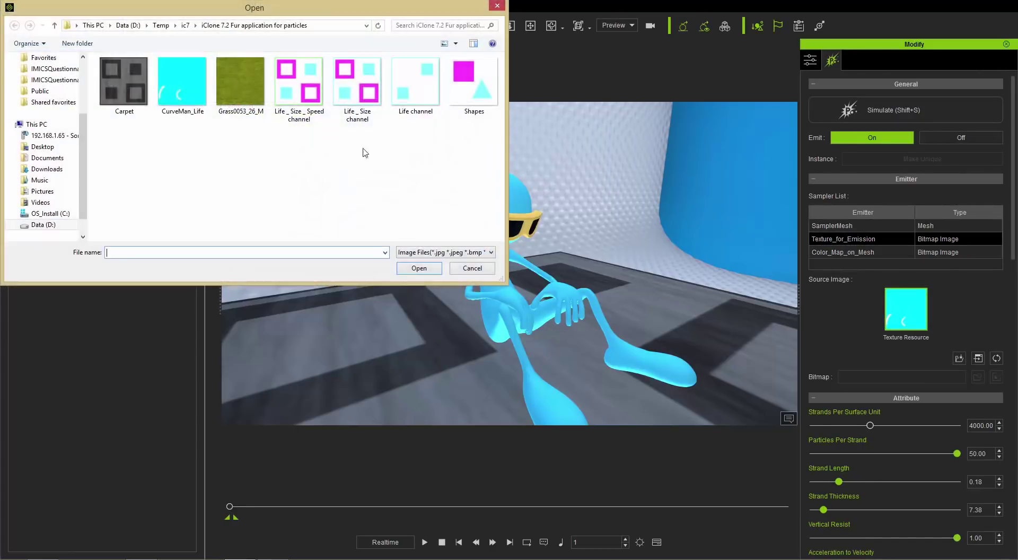
{"action": "left_click_drag", "start_coordinate": [84, 131], "coordinate": [83, 70]}
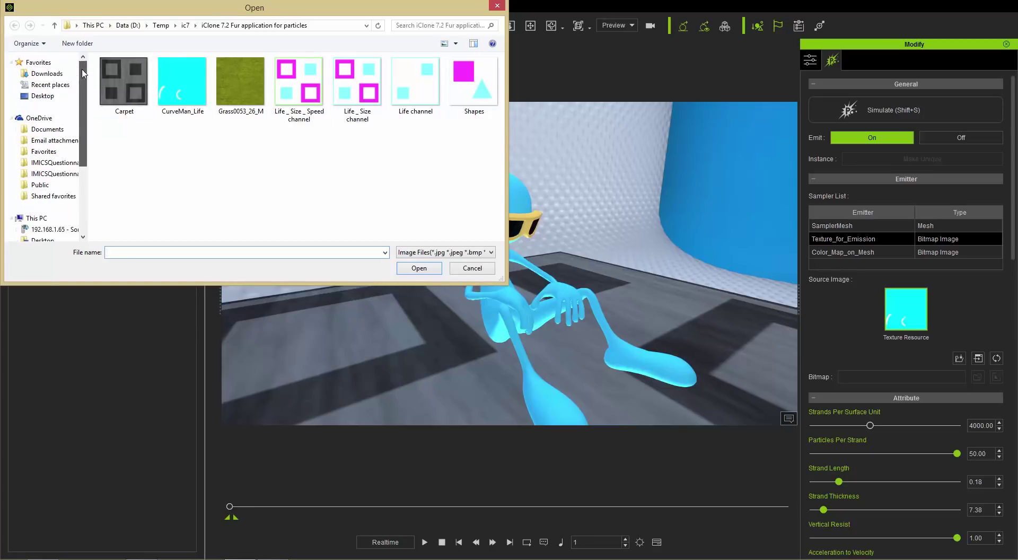
{"action": "left_click", "coordinate": [54, 96]}
{"action": "double_click", "coordinate": [387, 158]}
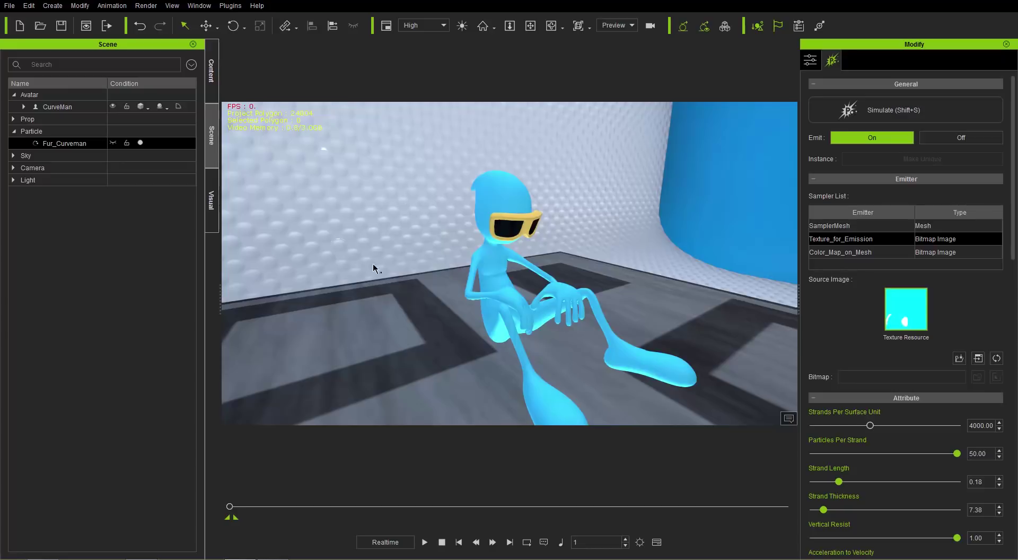
- Simulate the particle and examine the character's hair and beard from the front and the side
{"action": "key", "text": "shift+s"}
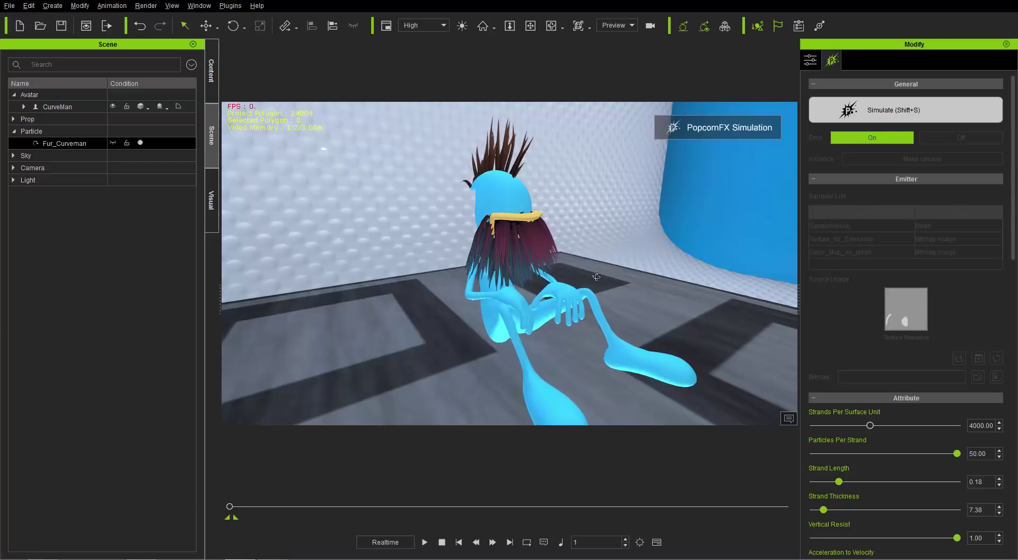
{"action": "right_click_drag", "start_coordinate": [596, 277], "coordinate": [578, 282]}
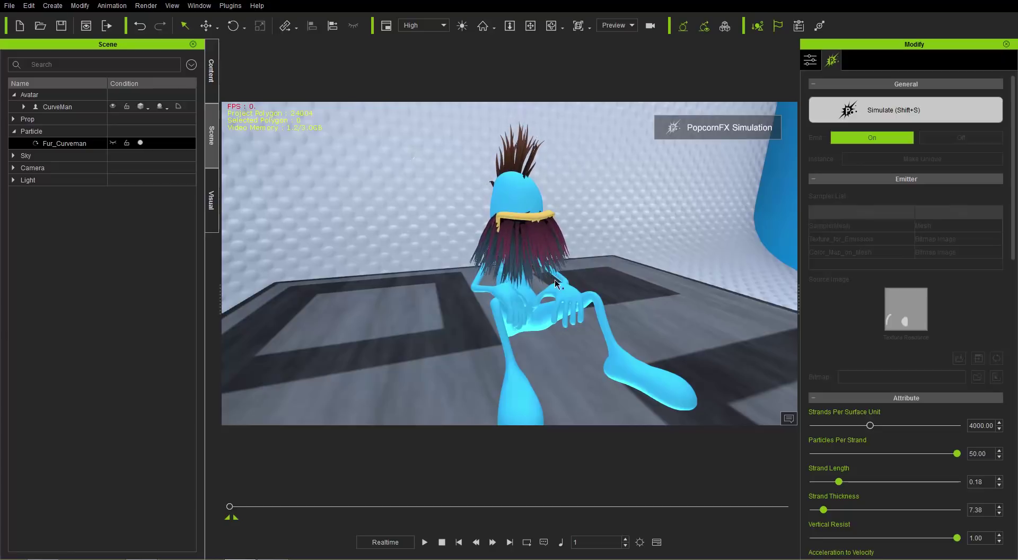
{"action": "right_click_drag", "start_coordinate": [555, 283], "coordinate": [677, 267]}
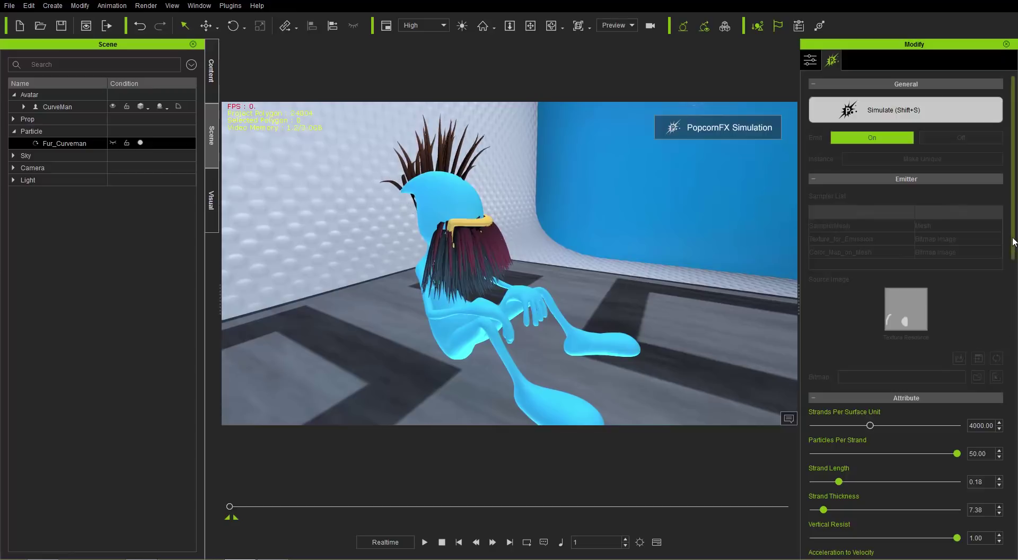
- Enable Exposure Bloom for the Fur_Curveman particle
{"action": "scroll", "coordinate": [1011, 249], "scroll_direction": "down", "scroll_amount": 1}
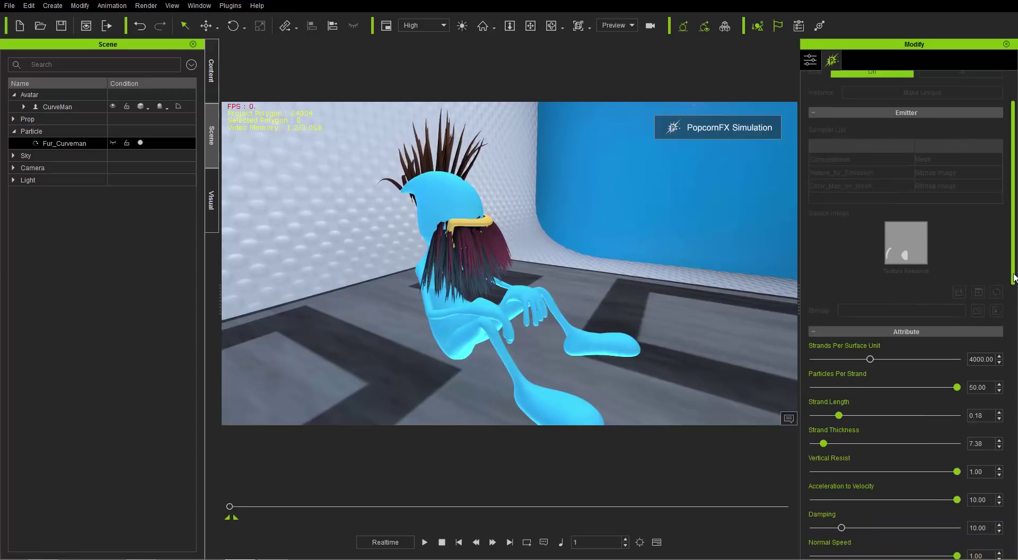
{"action": "scroll", "coordinate": [1014, 277], "scroll_direction": "down", "scroll_amount": 10}
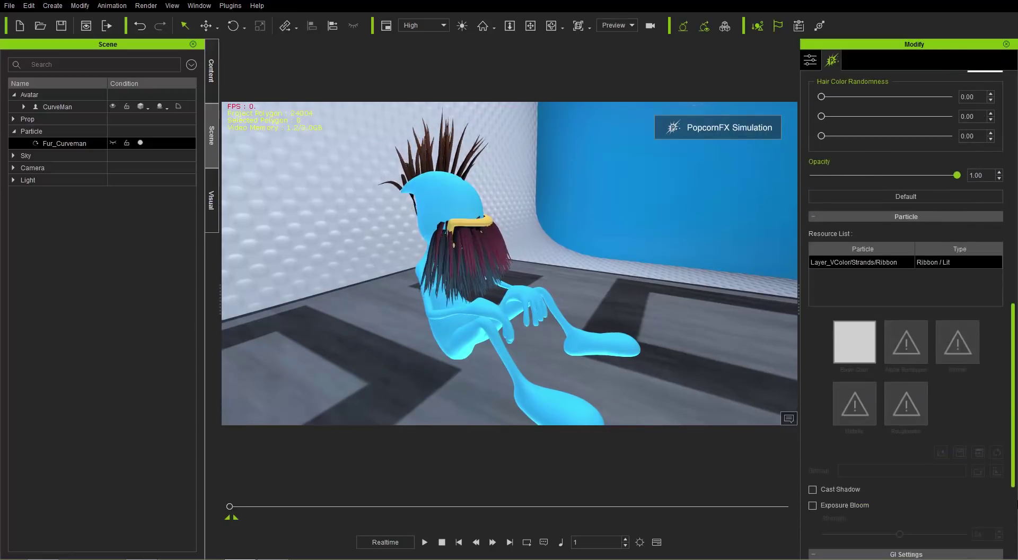
{"action": "scroll", "coordinate": [1013, 318], "scroll_direction": "down", "scroll_amount": 2}
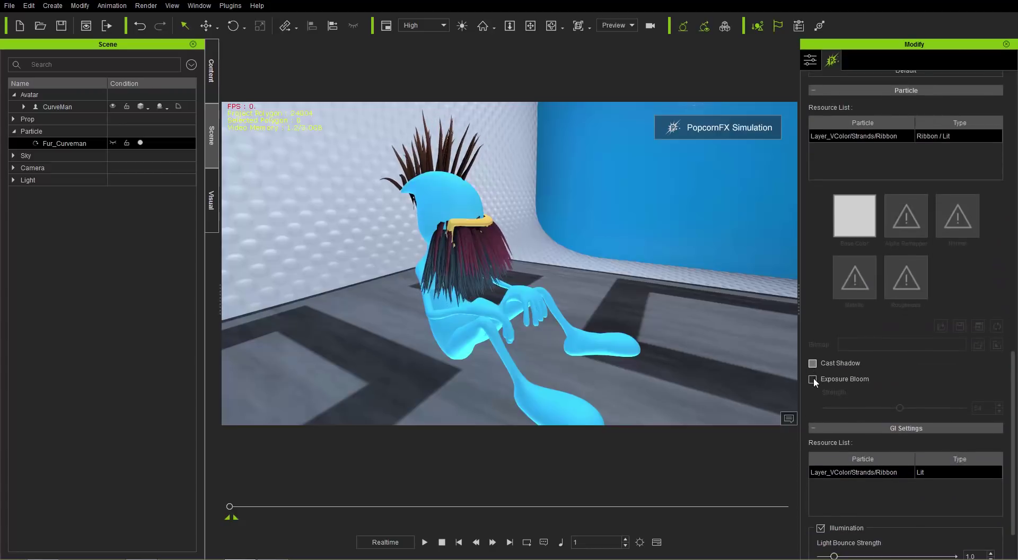
{"action": "left_click", "coordinate": [813, 379]}
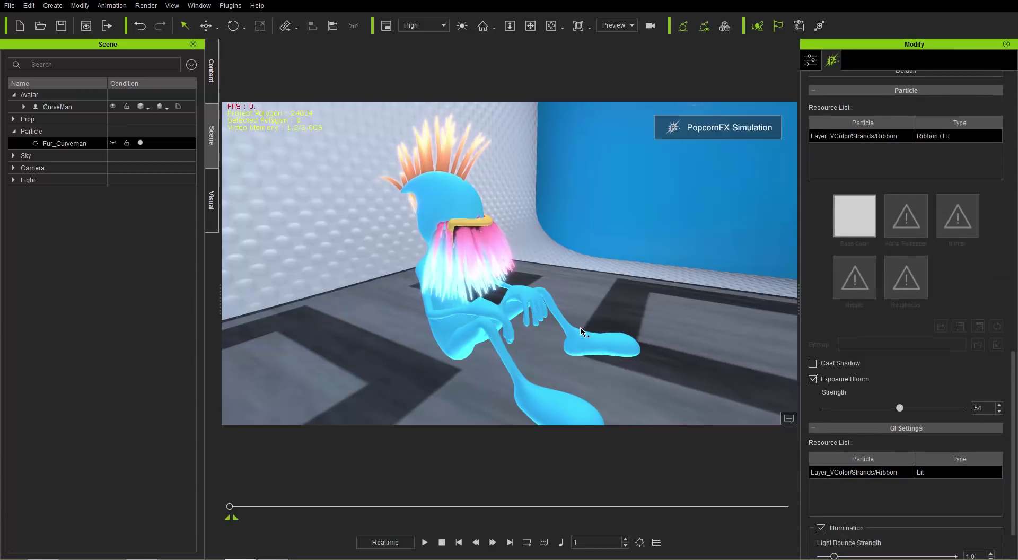